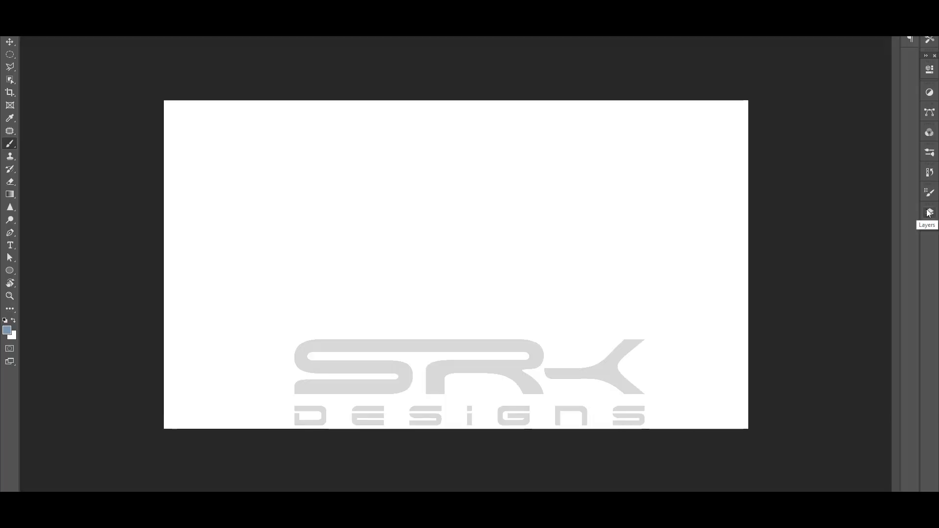
- Flip the red Ignis photo's canvas horizontally and set up a 5 px Soft Round brush
{"action": "left_click", "coordinate": [930, 212]}
{"action": "mouse_move", "coordinate": [75, 89]}
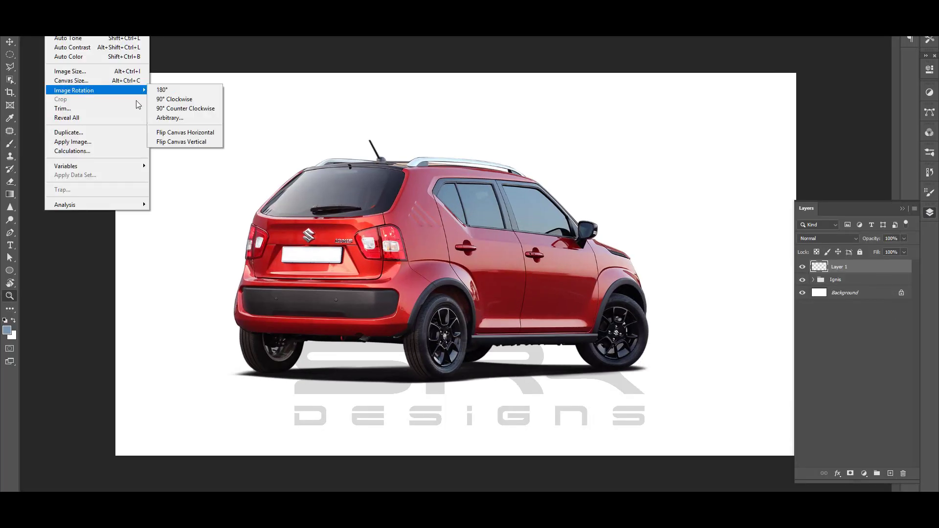
{"action": "left_click", "coordinate": [185, 133]}
{"action": "key", "text": "b"}
{"action": "right_click", "coordinate": [637, 111]}
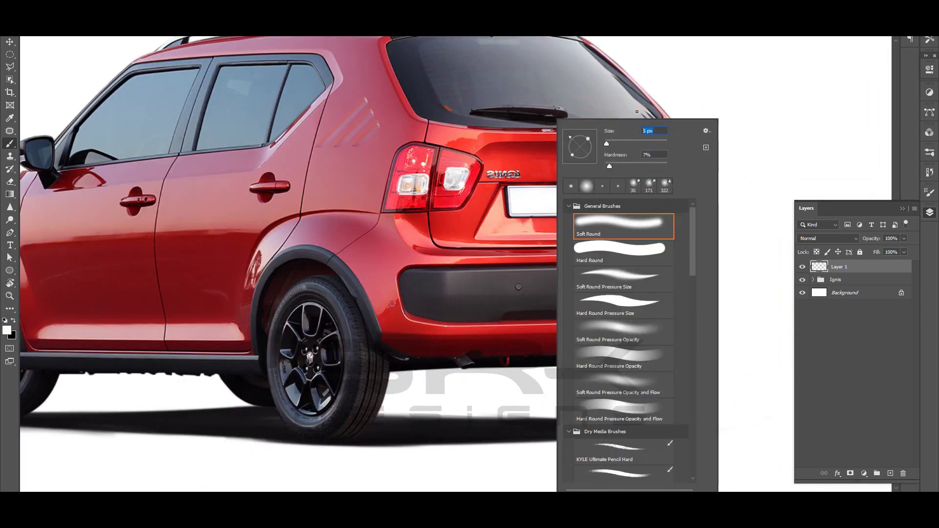
{"action": "key", "text": "Return"}
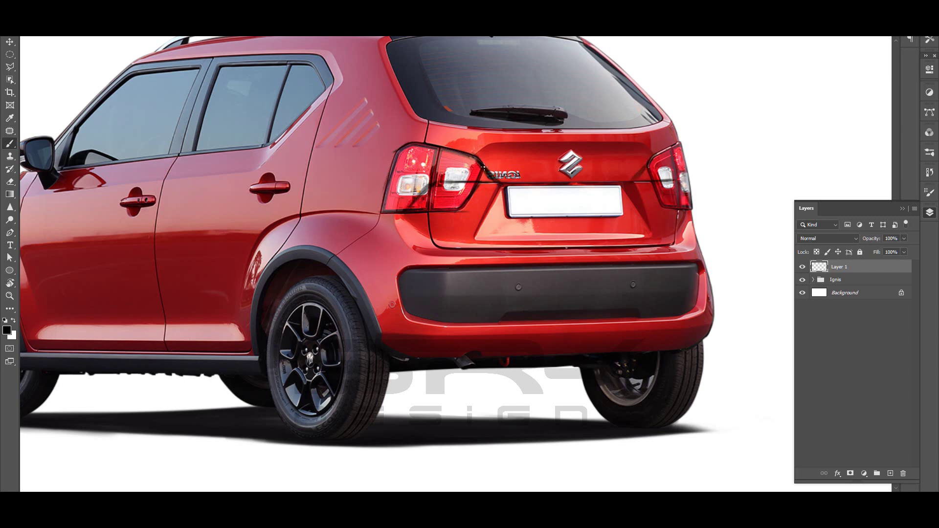
- Sketch a dark vertical guide line left of the plate, undoing the part over the emblem
{"action": "key", "text": "ctrl+0"}
{"action": "key", "text": "z"}
{"action": "left_click", "coordinate": [548, 150]}
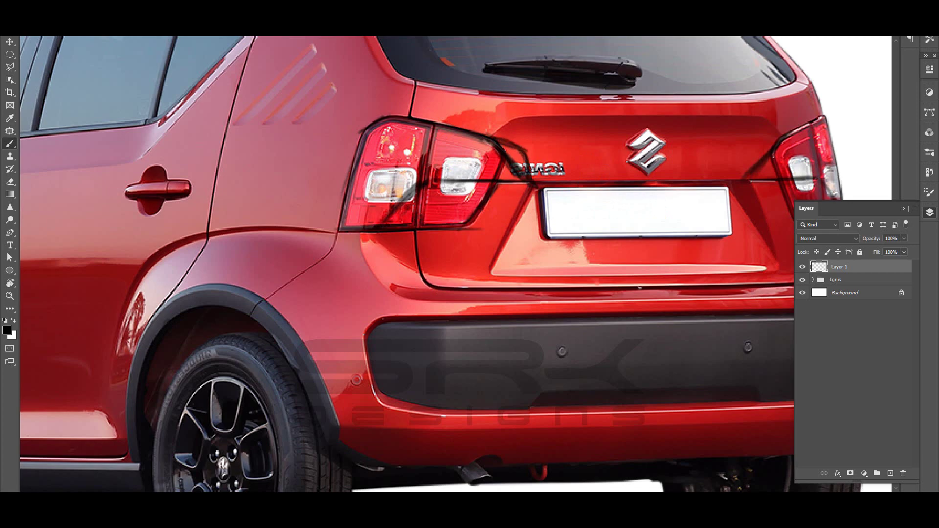
{"action": "key", "text": "e"}
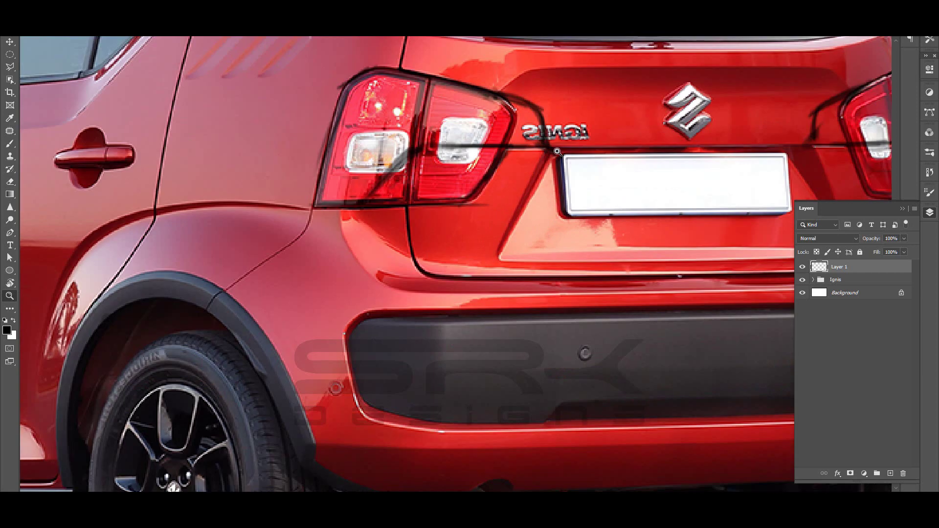
{"action": "key", "text": "b"}
{"action": "left_click_drag", "start_coordinate": [545, 235], "coordinate": [547, 149]}
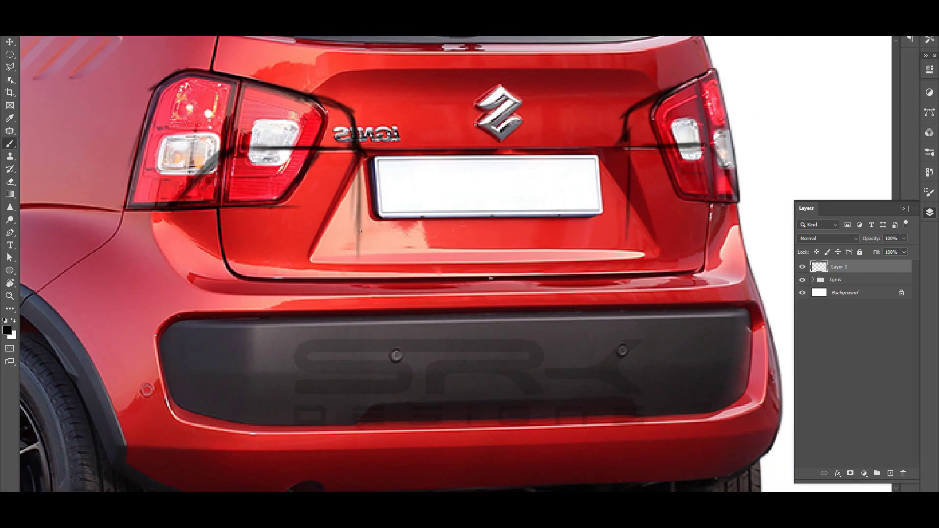
{"action": "key", "text": "ctrl+0"}
{"action": "left_click", "coordinate": [530, 207]}
{"action": "key", "text": "ctrl+z"}
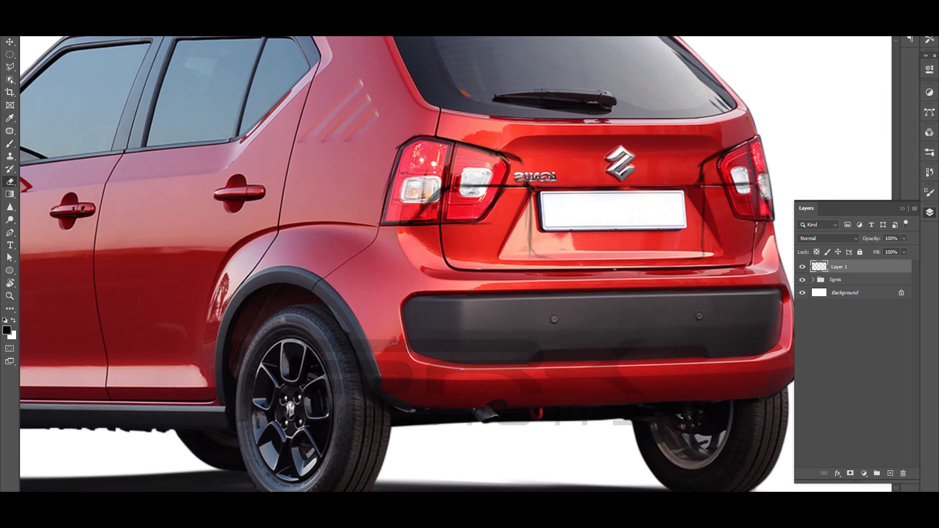
- Sketch a guide line along the top of the bumper and rename the layer Sketch
{"action": "key", "text": "e"}
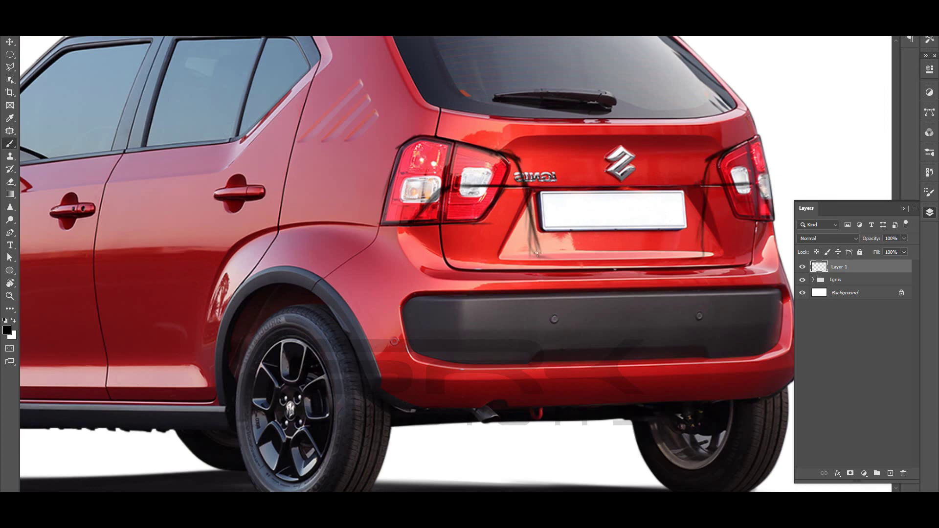
{"action": "key", "text": "ctrl+0"}
{"action": "left_click", "coordinate": [581, 190]}
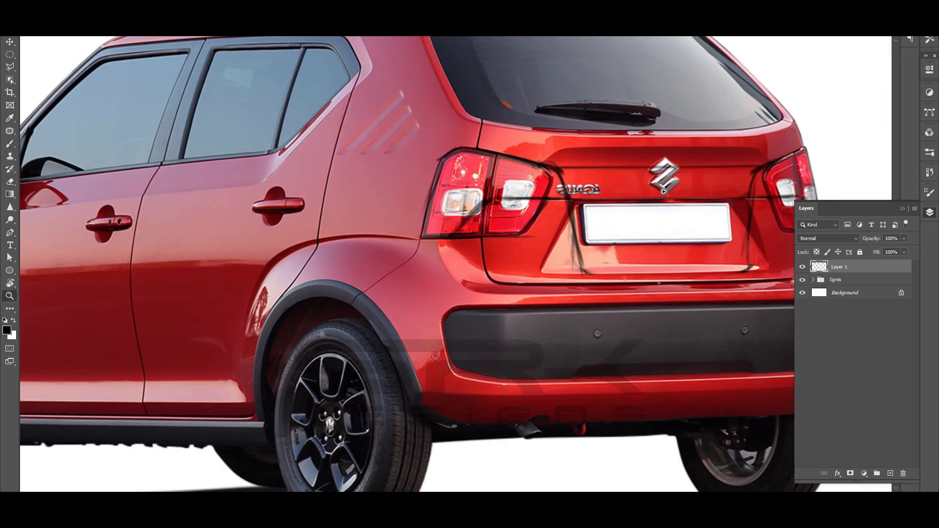
{"action": "left_click", "coordinate": [526, 271], "text": "alt"}
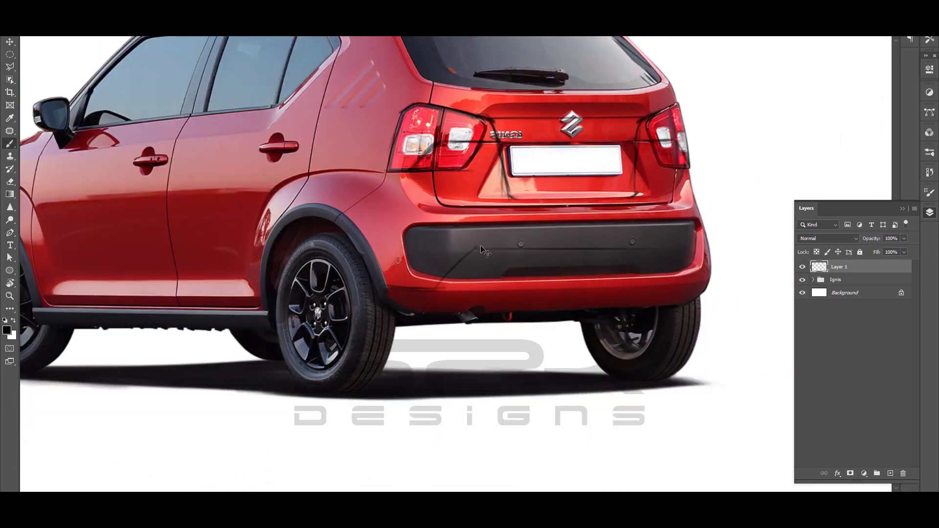
{"action": "left_click_drag", "start_coordinate": [684, 236], "coordinate": [470, 244]}
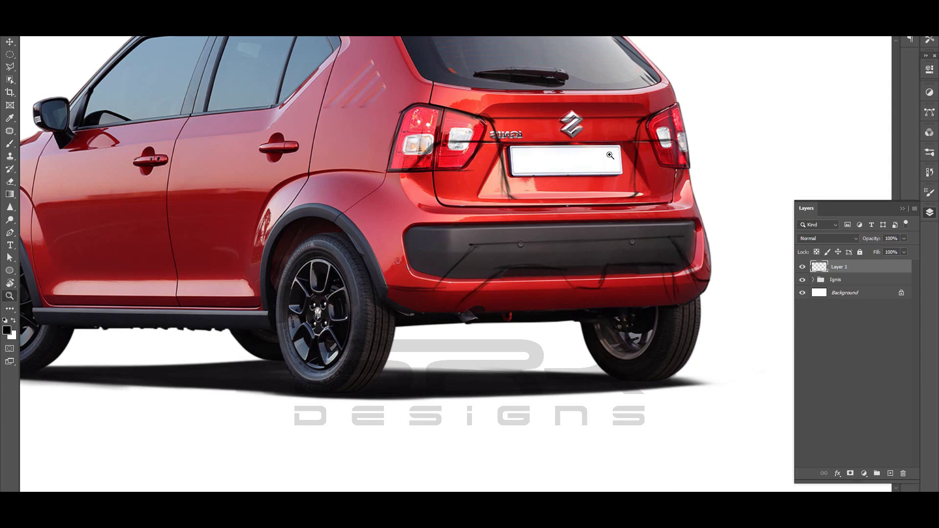
{"action": "double_click", "coordinate": [840, 267]}
{"action": "type", "text": "Sketch"}
{"action": "key", "text": "Return"}
{"action": "scroll", "coordinate": [577, 39], "scroll_direction": "up", "scroll_amount": 3}
- Fill a pen-drawn band across the tailgate with dark grey on a new layer, hiding Sketch
{"action": "key", "text": "p"}
{"action": "left_click", "coordinate": [441, 157]}
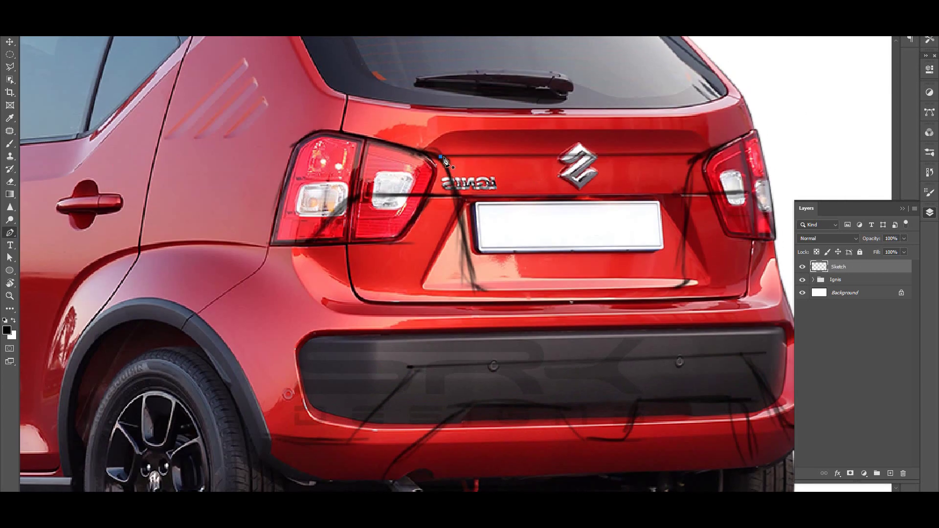
{"action": "left_click", "coordinate": [698, 156]}
{"action": "right_click", "coordinate": [699, 158]}
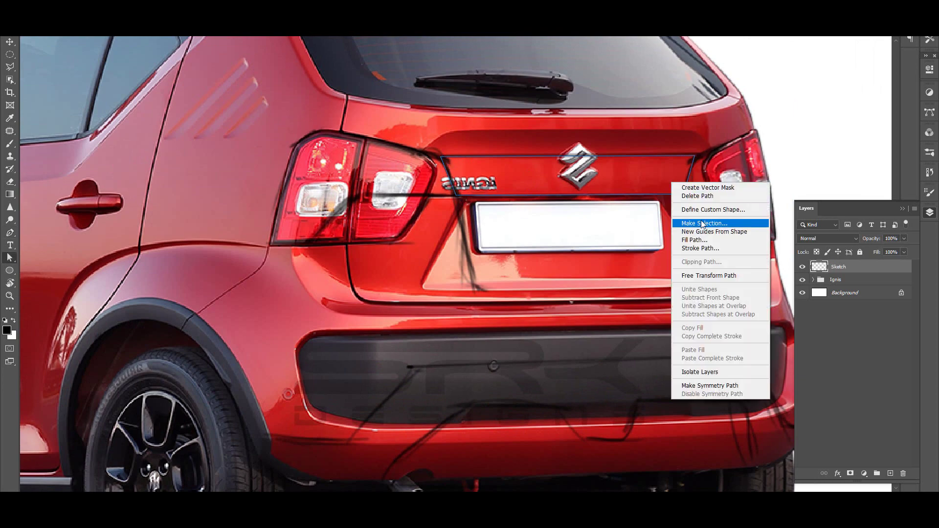
{"action": "left_click", "coordinate": [705, 218]}
{"action": "key", "text": "ctrl+shift+alt+n"}
{"action": "key", "text": "g"}
{"action": "left_click_drag", "start_coordinate": [573, 310], "coordinate": [575, 374]}
{"action": "left_click", "coordinate": [802, 281]}
{"action": "key", "text": "ctrl+d"}
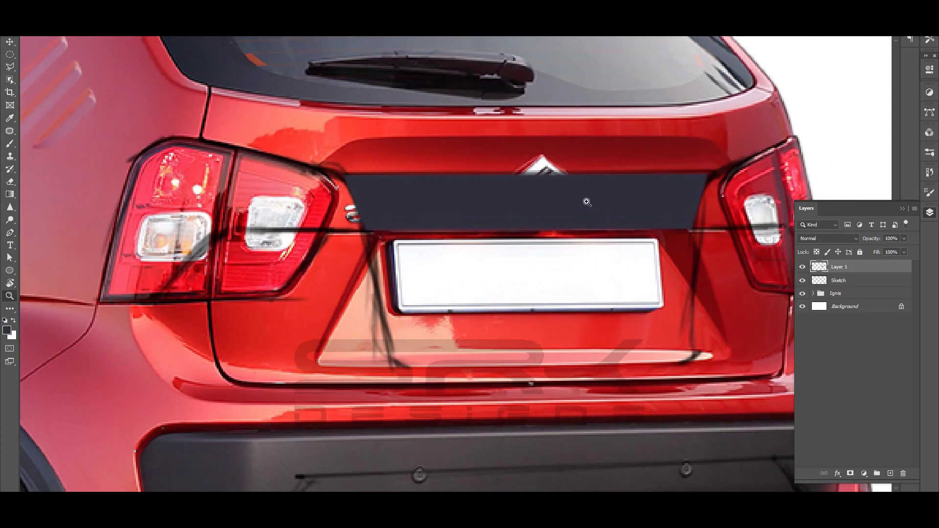
- Nudge the dark band into place and skew its left end to meet the taillight
{"action": "key", "text": "l"}
{"action": "scroll", "coordinate": [482, 217], "scroll_direction": "up", "scroll_amount": 3}
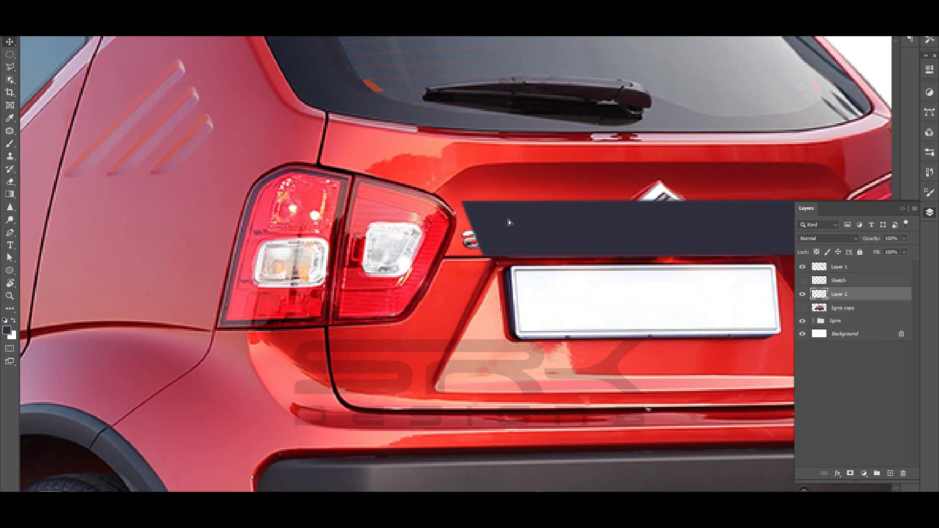
{"action": "left_click_drag", "start_coordinate": [509, 222], "coordinate": [522, 218]}
{"action": "key", "text": "c"}
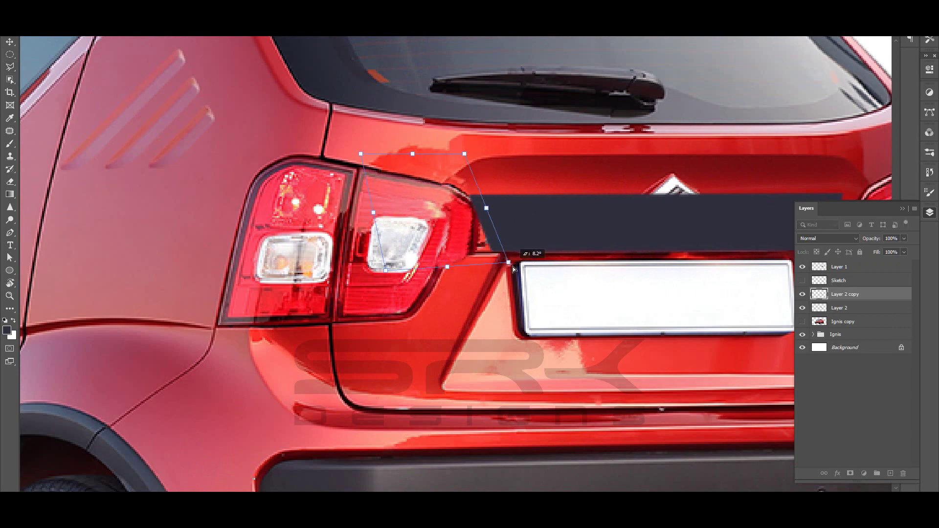
{"action": "left_click_drag", "start_coordinate": [513, 269], "coordinate": [468, 265]}
{"action": "left_click_drag", "start_coordinate": [472, 157], "coordinate": [497, 159]}
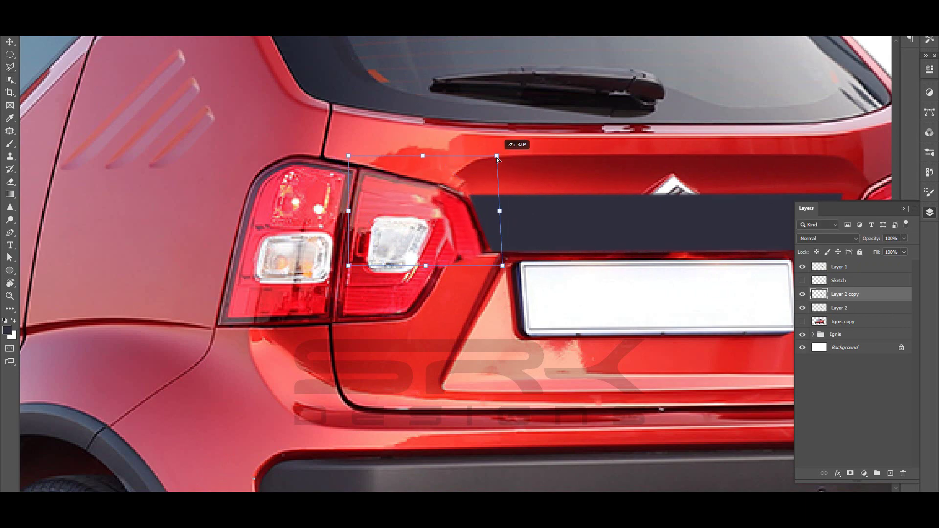
{"action": "key", "text": "Return"}
{"action": "key", "text": "e"}
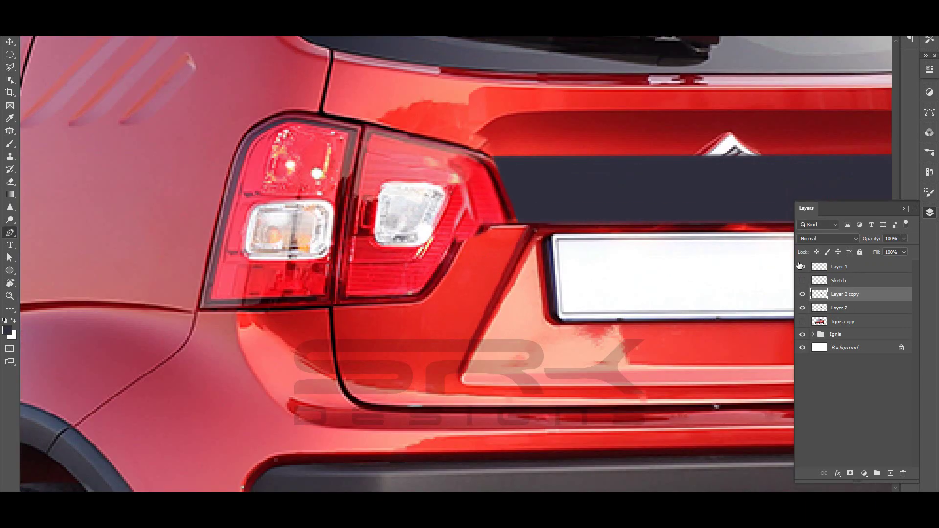
- Move Layer 1 below Sketch and paint the red panel below the left taillight, locking transparency
{"action": "left_click", "coordinate": [802, 280]}
{"action": "left_click_drag", "start_coordinate": [839, 267], "coordinate": [840, 288]}
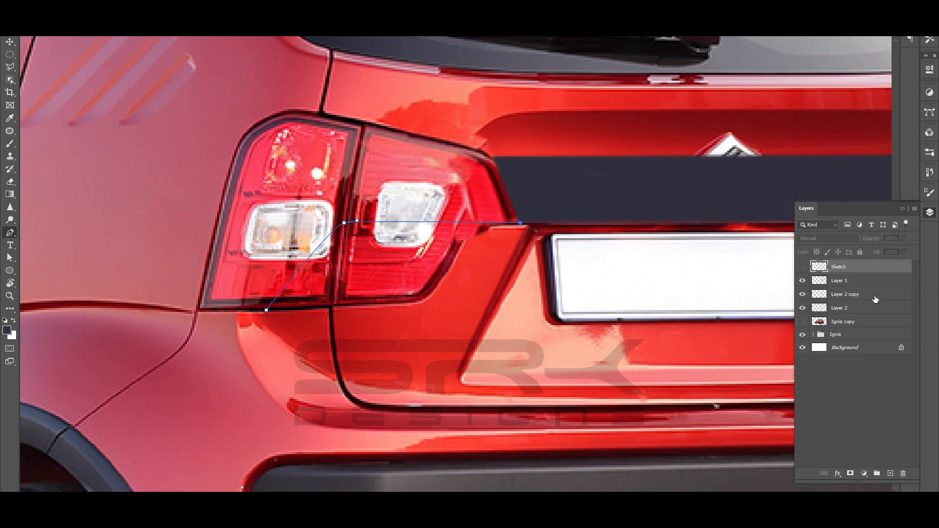
{"action": "key", "text": "a"}
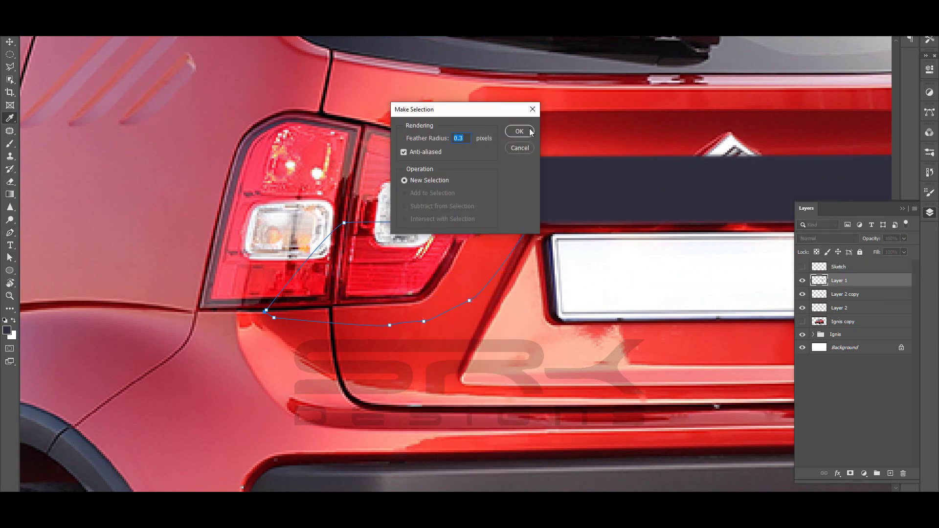
{"action": "mouse_move", "coordinate": [357, 233]}
{"action": "left_mouse_down"}
{"action": "mouse_move", "coordinate": [313, 306]}
{"action": "mouse_move", "coordinate": [420, 293]}
{"action": "left_mouse_up"}
{"action": "right_click", "coordinate": [443, 218]}
{"action": "key", "text": "Escape"}
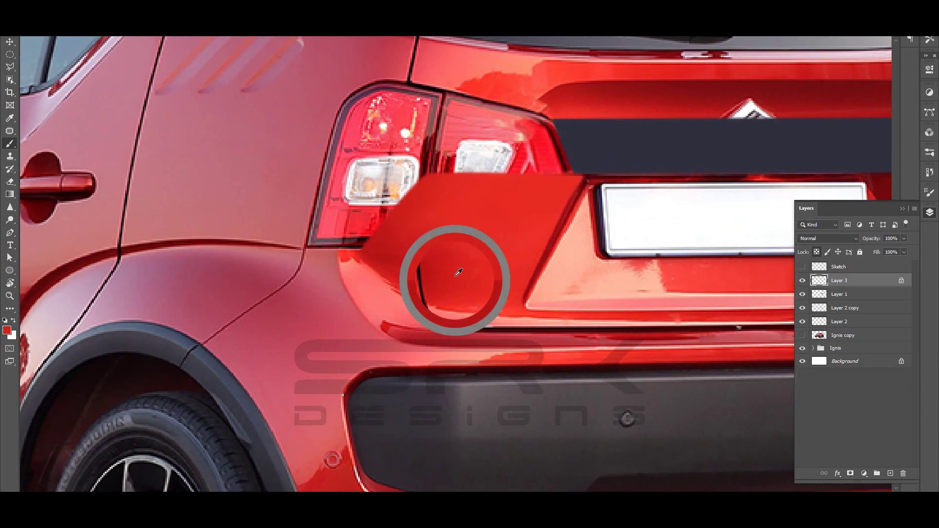
- Add a new layer with a tiny brush and toggle the red panel to compare
{"action": "key", "text": "p"}
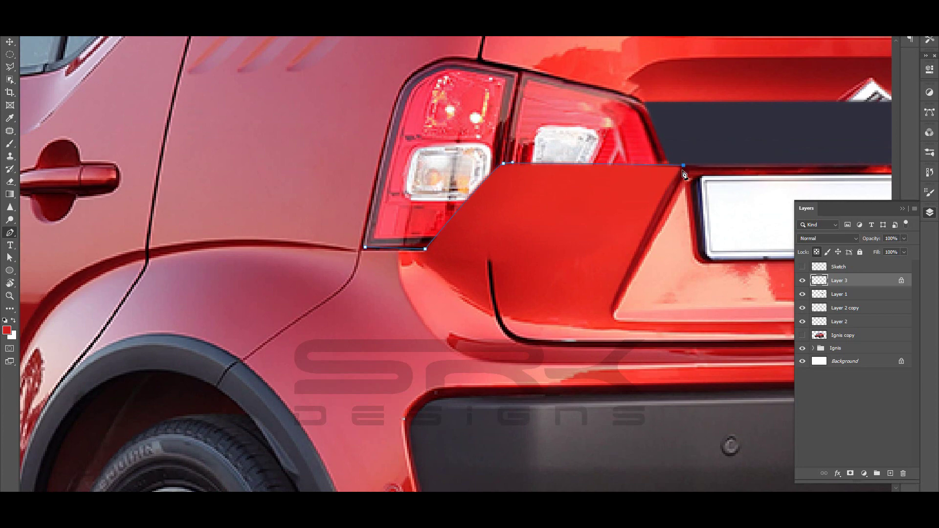
{"action": "key", "text": "ctrl+shift+alt+n"}
{"action": "key", "text": "b"}
{"action": "right_click", "coordinate": [670, 179]}
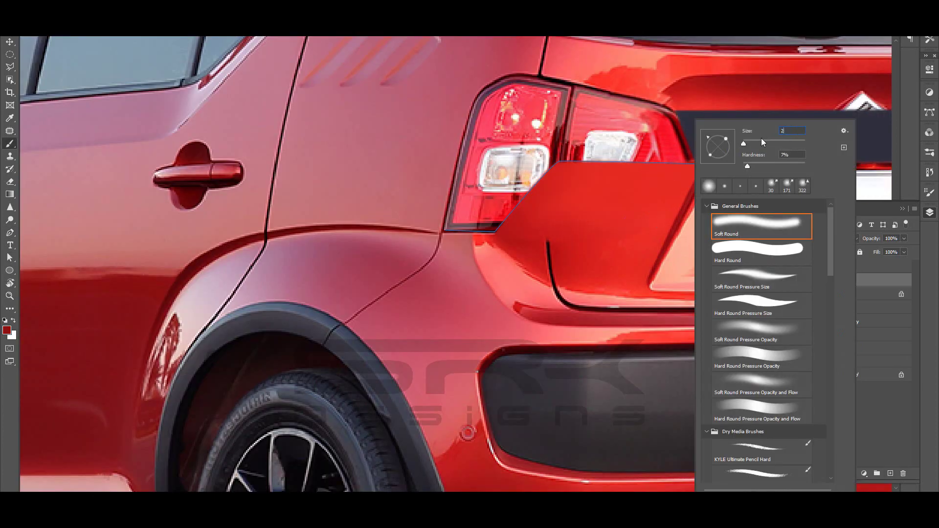
{"action": "key", "text": "Escape"}
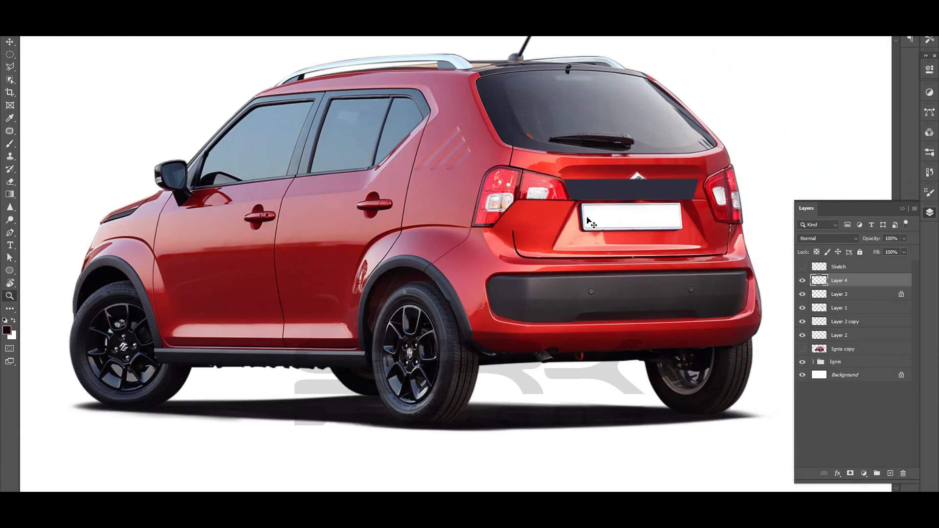
{"action": "left_click", "coordinate": [802, 294]}
{"action": "left_click", "coordinate": [840, 294]}
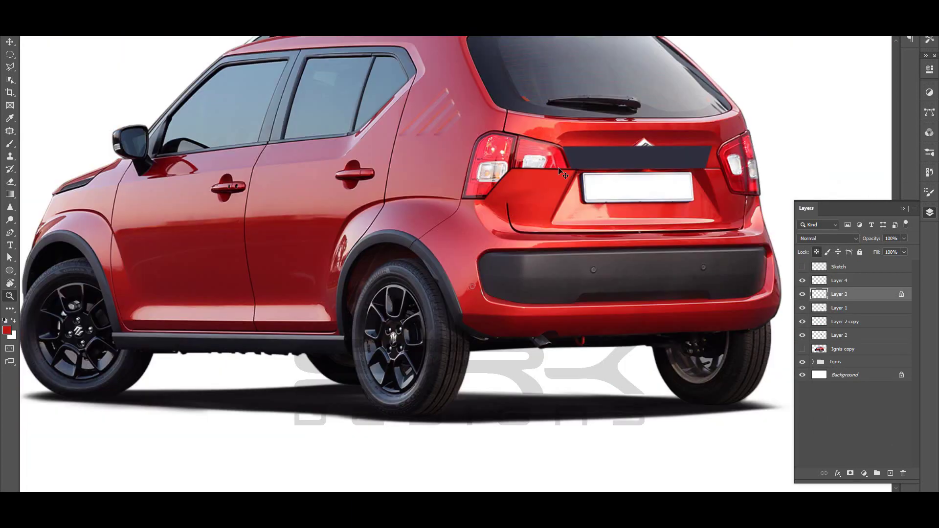
{"action": "right_click", "coordinate": [545, 122]}
{"action": "key", "text": "Escape"}
- Paint body red over the emblem above the band on a new layer
{"action": "scroll", "coordinate": [524, 183], "scroll_direction": "down", "scroll_amount": 3}
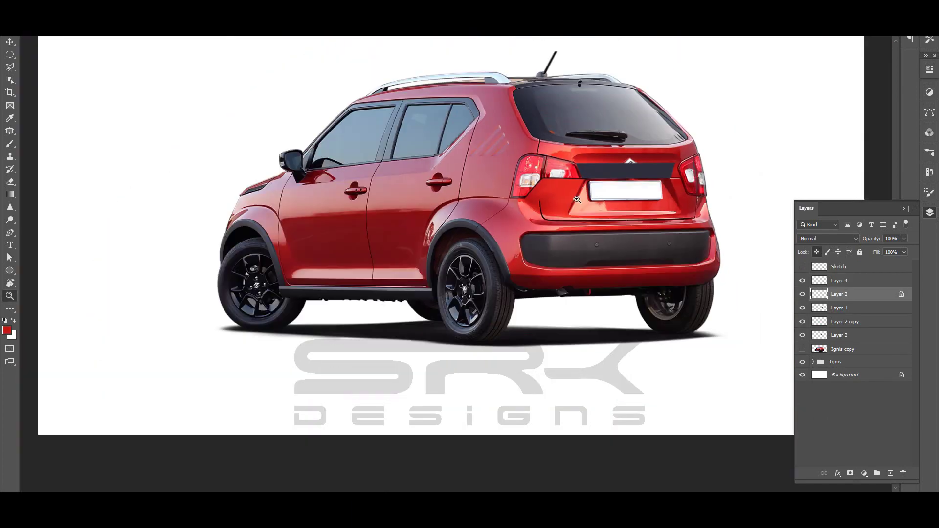
{"action": "scroll", "coordinate": [523, 184], "scroll_direction": "down", "scroll_amount": 2}
{"action": "scroll", "coordinate": [562, 245], "scroll_direction": "up", "scroll_amount": 5}
{"action": "key", "text": "l"}
{"action": "left_click", "coordinate": [890, 473]}
{"action": "key", "text": "b"}
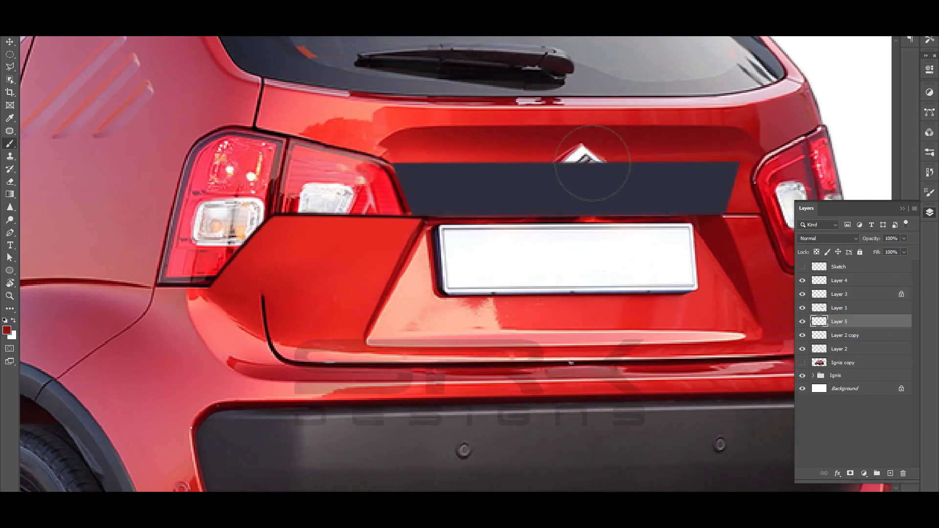
{"action": "left_click_drag", "start_coordinate": [625, 172], "coordinate": [573, 171]}
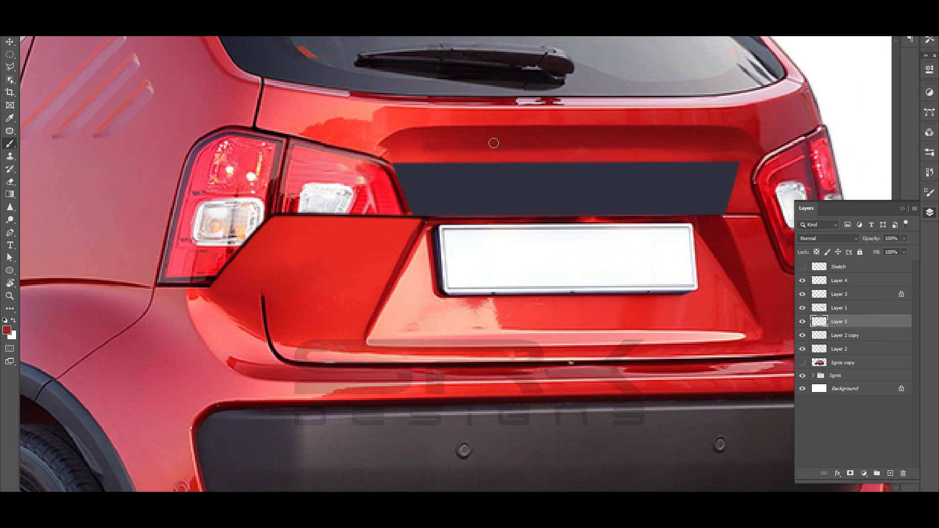
- Add another new empty layer for the left taillight edit
{"action": "scroll", "coordinate": [693, 165], "scroll_direction": "down", "scroll_amount": 2}
{"action": "scroll", "coordinate": [636, 186], "scroll_direction": "down", "scroll_amount": 2}
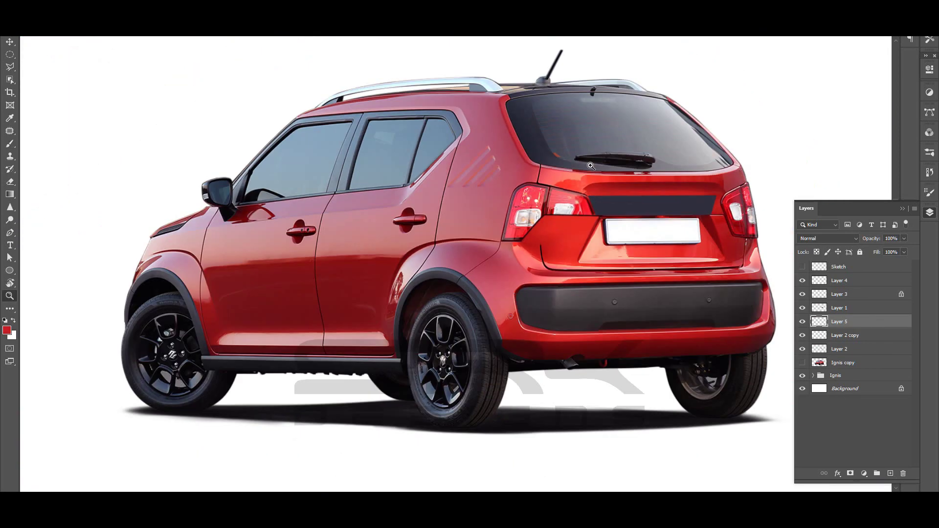
{"action": "scroll", "coordinate": [558, 206], "scroll_direction": "up", "scroll_amount": 2}
{"action": "scroll", "coordinate": [558, 206], "scroll_direction": "down", "scroll_amount": 2}
{"action": "scroll", "coordinate": [558, 206], "scroll_direction": "up", "scroll_amount": 2}
{"action": "scroll", "coordinate": [557, 206], "scroll_direction": "down", "scroll_amount": 1}
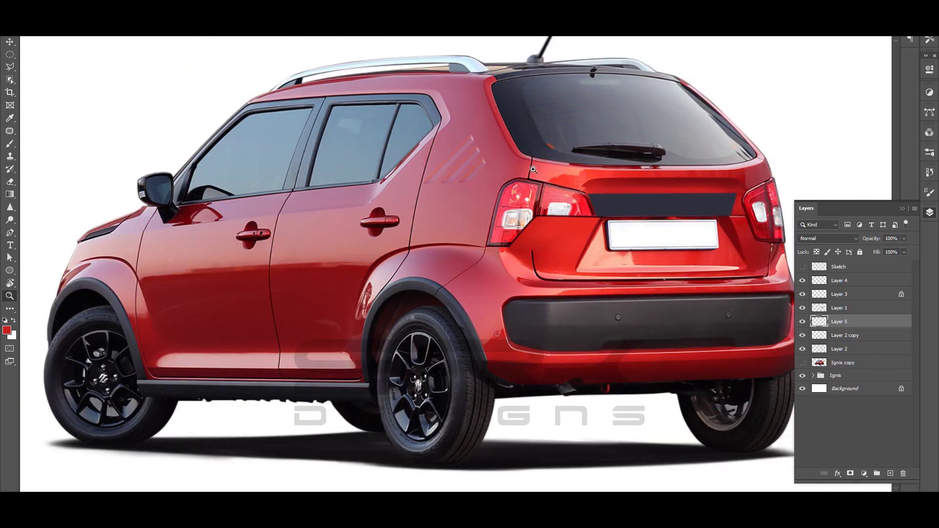
{"action": "scroll", "coordinate": [553, 196], "scroll_direction": "up", "scroll_amount": 1}
{"action": "scroll", "coordinate": [545, 189], "scroll_direction": "up", "scroll_amount": 2}
{"action": "key", "text": "j"}
{"action": "left_click", "coordinate": [863, 284]}
{"action": "key", "text": "ctrl+shift+alt+n"}
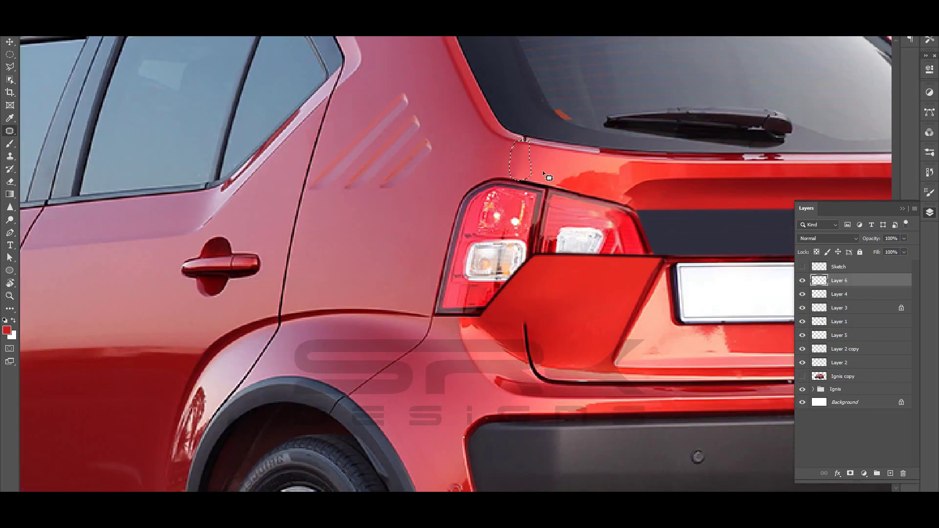
- Paint the lower inner part of the left taillight body red, rotating the view to follow it
{"action": "key", "text": "z"}
{"action": "scroll", "coordinate": [538, 189], "scroll_direction": "down", "scroll_amount": 2}
{"action": "scroll", "coordinate": [538, 188], "scroll_direction": "up", "scroll_amount": 2}
{"action": "scroll", "coordinate": [562, 196], "scroll_direction": "down", "scroll_amount": 2}
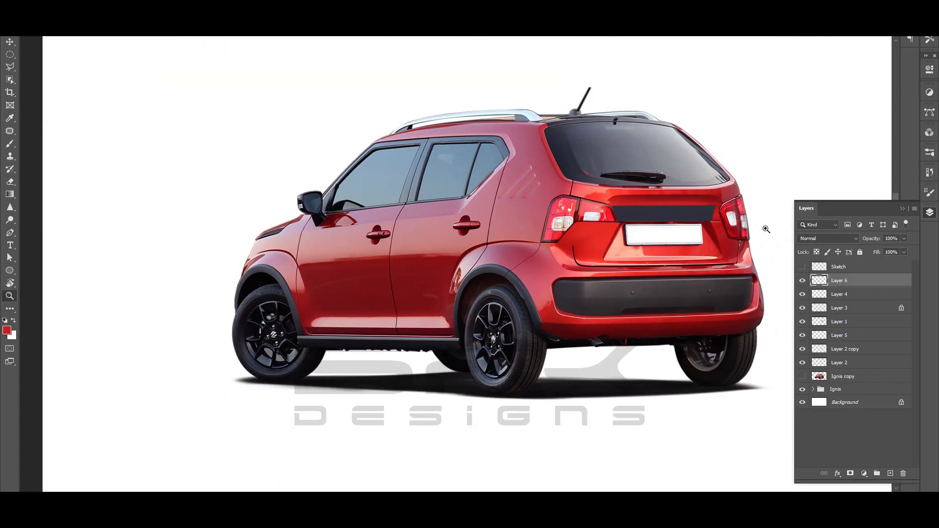
{"action": "scroll", "coordinate": [597, 201], "scroll_direction": "up", "scroll_amount": 2}
{"action": "scroll", "coordinate": [597, 201], "scroll_direction": "down", "scroll_amount": 2}
{"action": "scroll", "coordinate": [425, 226], "scroll_direction": "up", "scroll_amount": 2}
{"action": "key", "text": "b"}
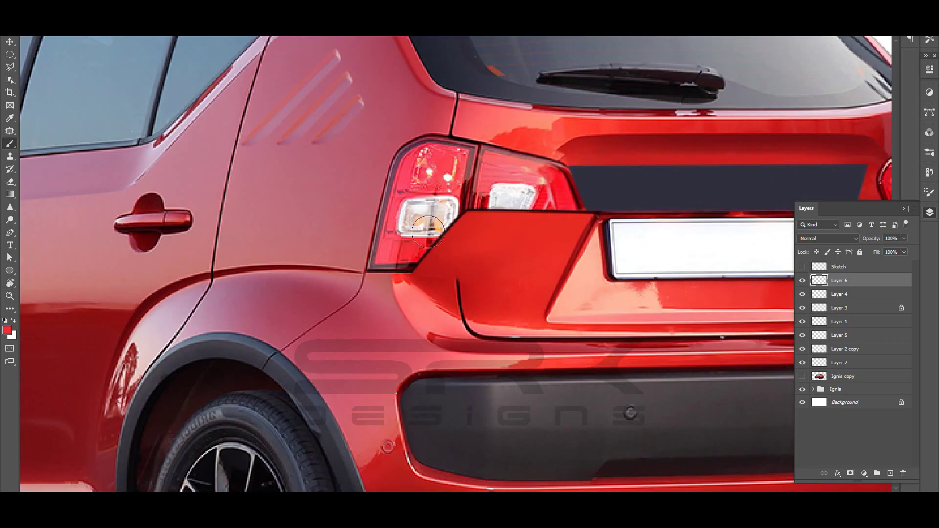
{"action": "key", "text": "r"}
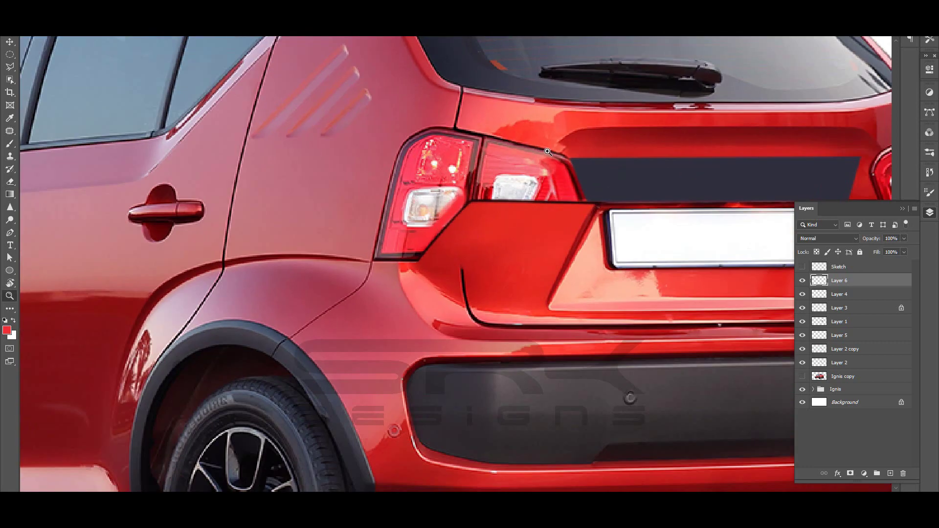
{"action": "mouse_move", "coordinate": [459, 208]}
{"action": "left_mouse_down"}
{"action": "mouse_move", "coordinate": [526, 163]}
{"action": "mouse_move", "coordinate": [491, 171]}
{"action": "left_mouse_up"}
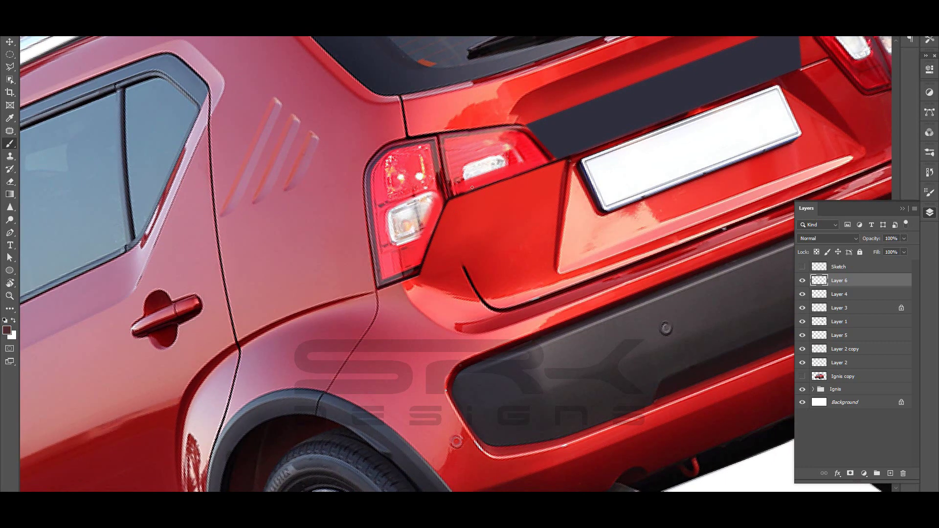
{"action": "left_click_drag", "start_coordinate": [384, 293], "coordinate": [434, 234]}
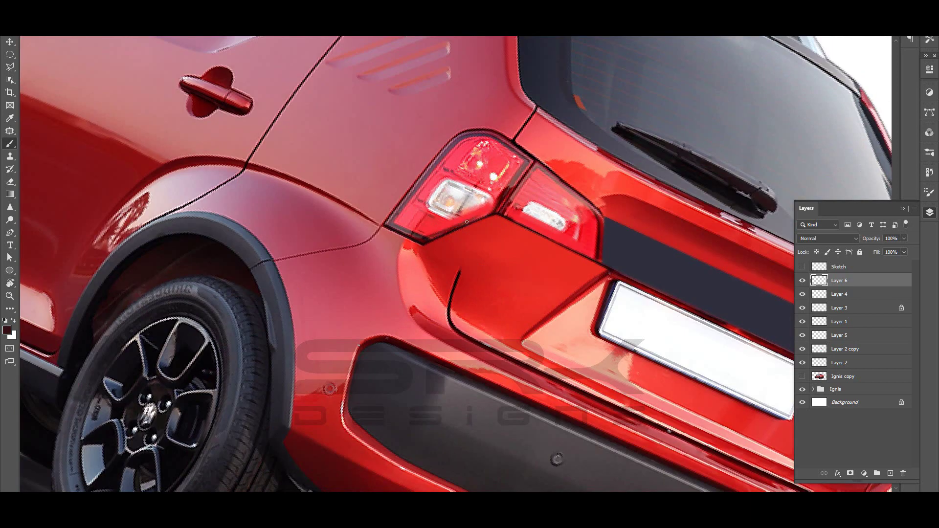
{"action": "key", "text": "z"}
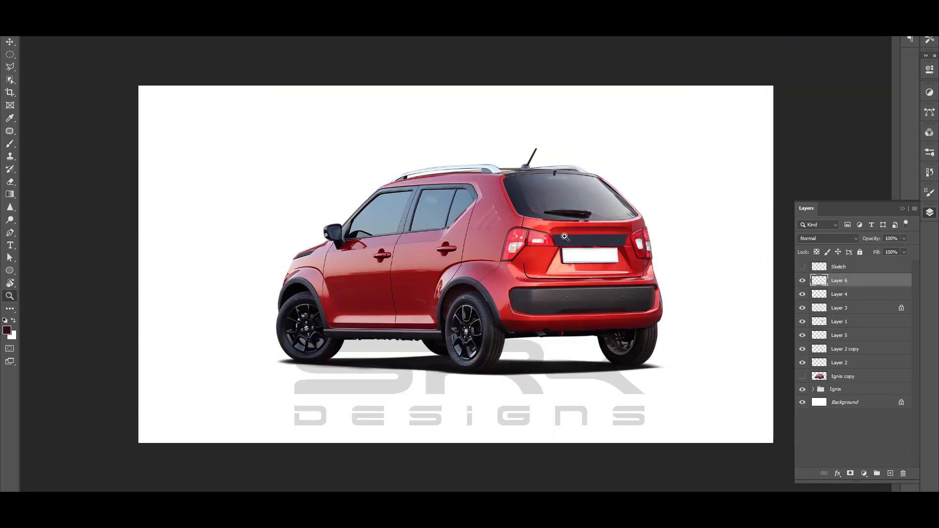
{"action": "left_click_drag", "start_coordinate": [499, 207], "coordinate": [475, 266]}
{"action": "left_click", "coordinate": [522, 253]}
{"action": "key", "text": "b"}
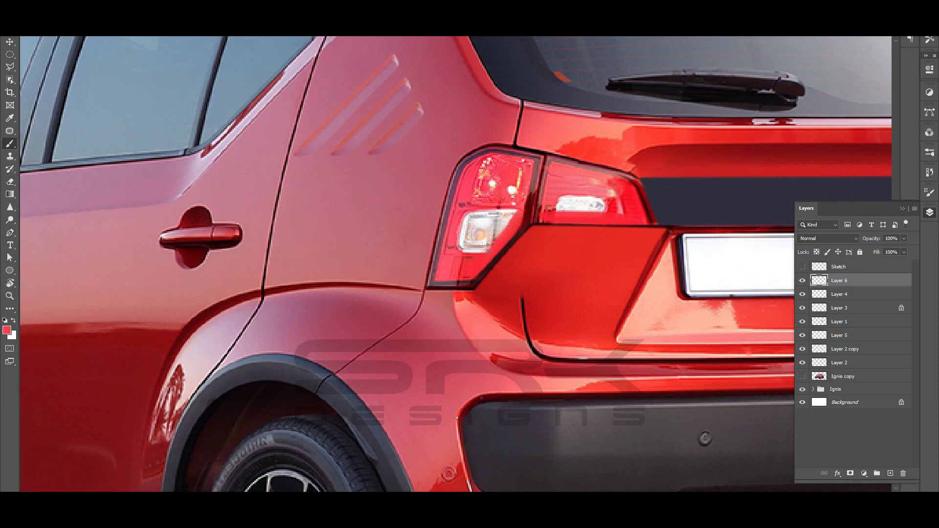
{"action": "key", "text": "ctrl+0"}
{"action": "scroll", "coordinate": [620, 198], "scroll_direction": "up", "scroll_amount": 3}
{"action": "scroll", "coordinate": [621, 199], "scroll_direction": "up", "scroll_amount": 5}
- Stretch the dark tailgate band out to the right taillight
{"action": "key", "text": "l"}
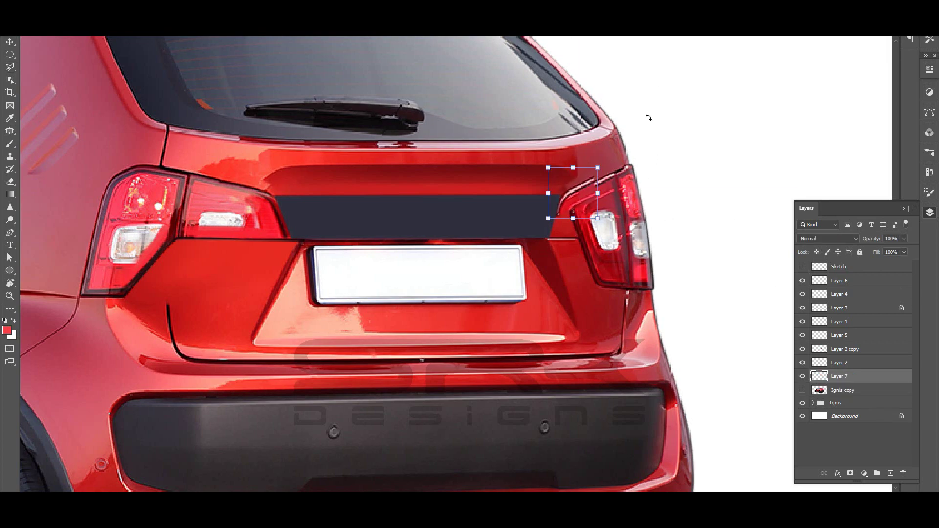
{"action": "key", "text": "v"}
{"action": "left_click_drag", "start_coordinate": [544, 189], "coordinate": [558, 191]}
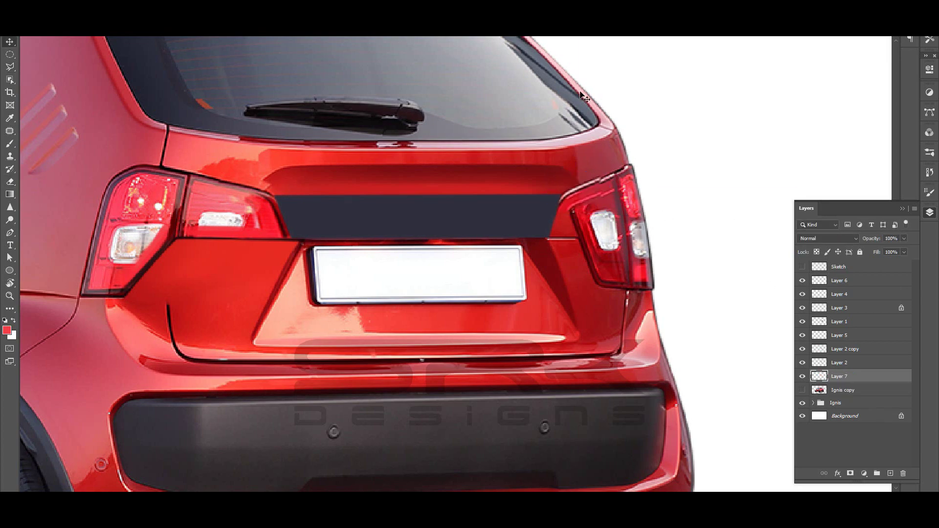
{"action": "key", "text": "z"}
{"action": "scroll", "coordinate": [582, 95], "scroll_direction": "down", "scroll_amount": 3}
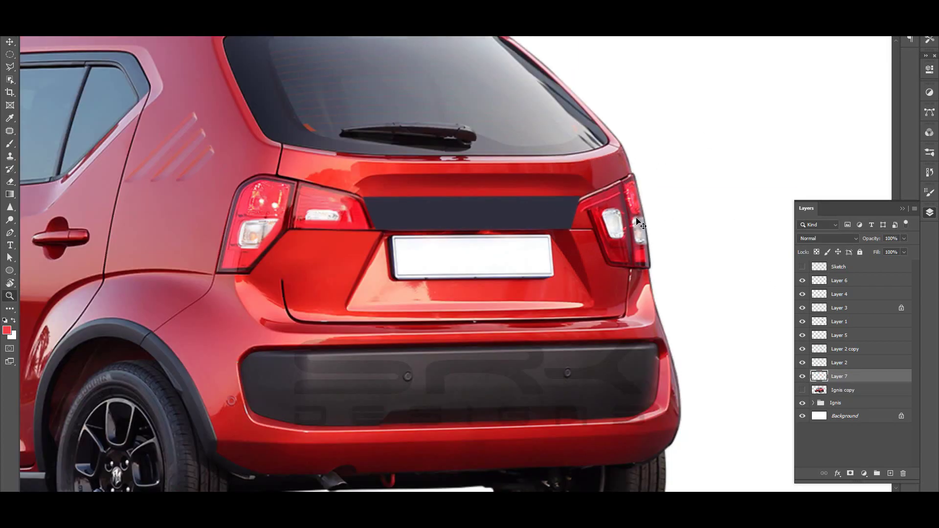
{"action": "scroll", "coordinate": [583, 96], "scroll_direction": "up", "scroll_amount": 4}
- Outline the right taillight's lower inner part and paint it body red
{"action": "left_click", "coordinate": [803, 267]}
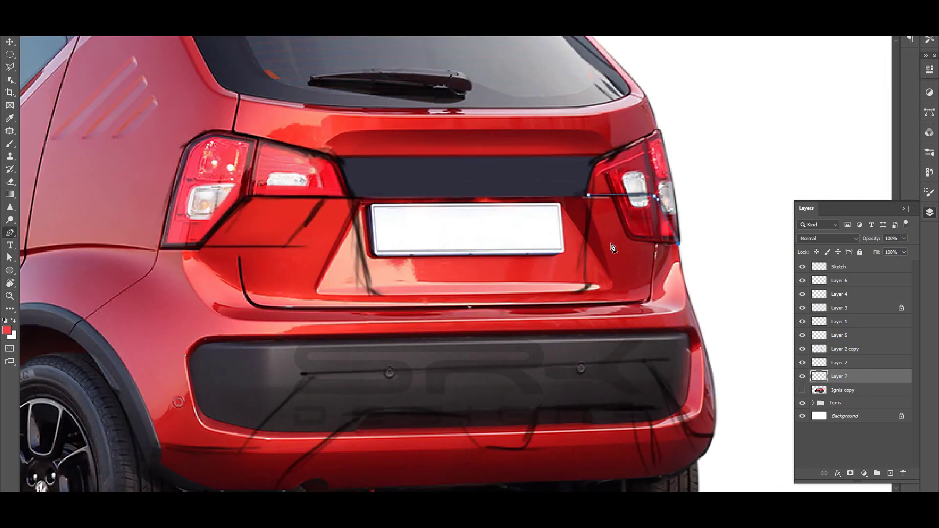
{"action": "left_click", "coordinate": [612, 241]}
{"action": "left_click", "coordinate": [802, 267]}
{"action": "right_click", "coordinate": [658, 213]}
{"action": "left_click", "coordinate": [685, 274]}
{"action": "left_click", "coordinate": [521, 130]}
{"action": "key", "text": "b"}
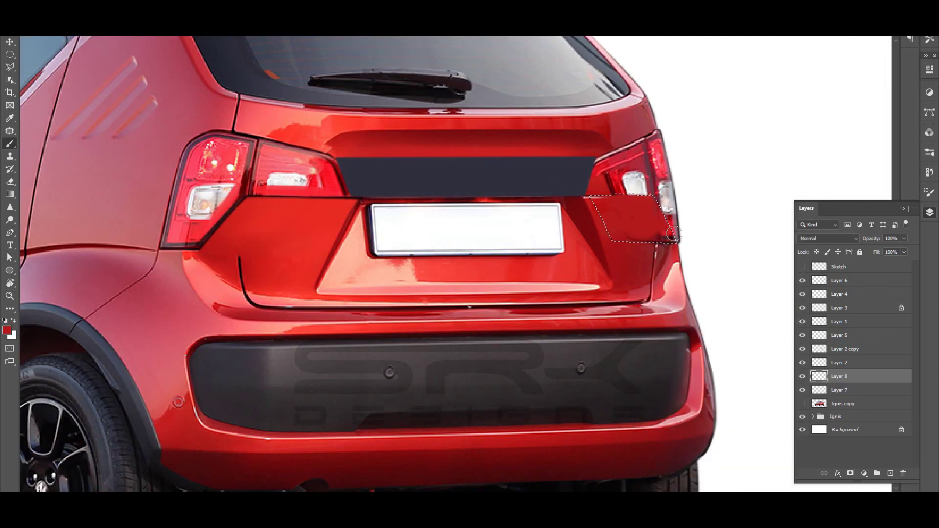
{"action": "left_click_drag", "start_coordinate": [674, 234], "coordinate": [659, 215]}
{"action": "key", "text": "ctrl+d"}
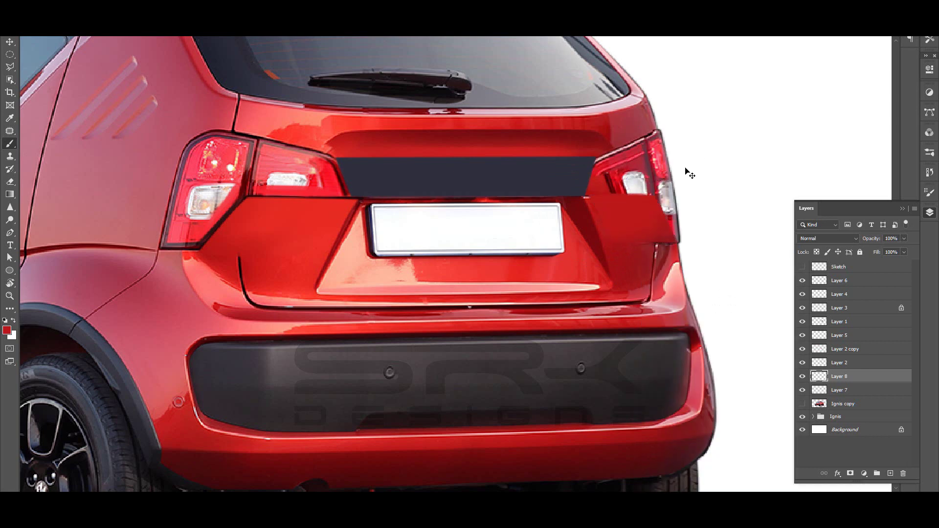
- Move the Ignis copy layer to the top and make Layer 6 the working layer
{"action": "scroll", "coordinate": [633, 246], "scroll_direction": "up", "scroll_amount": 1}
{"action": "scroll", "coordinate": [641, 225], "scroll_direction": "up", "scroll_amount": 2}
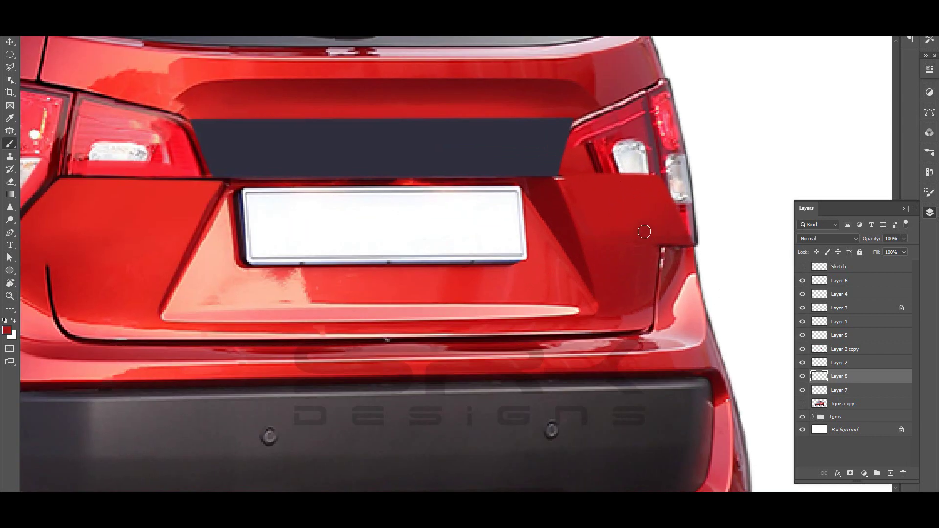
{"action": "right_click", "coordinate": [672, 210]}
{"action": "key", "text": "Escape"}
{"action": "scroll", "coordinate": [662, 204], "scroll_direction": "right", "scroll_amount": 1}
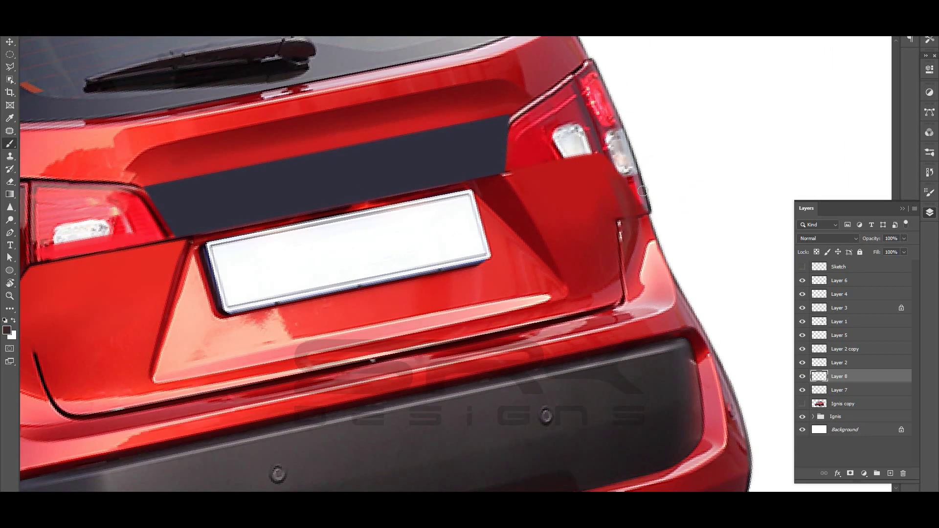
{"action": "left_click_drag", "start_coordinate": [842, 404], "coordinate": [842, 264]}
{"action": "left_click", "coordinate": [839, 294]}
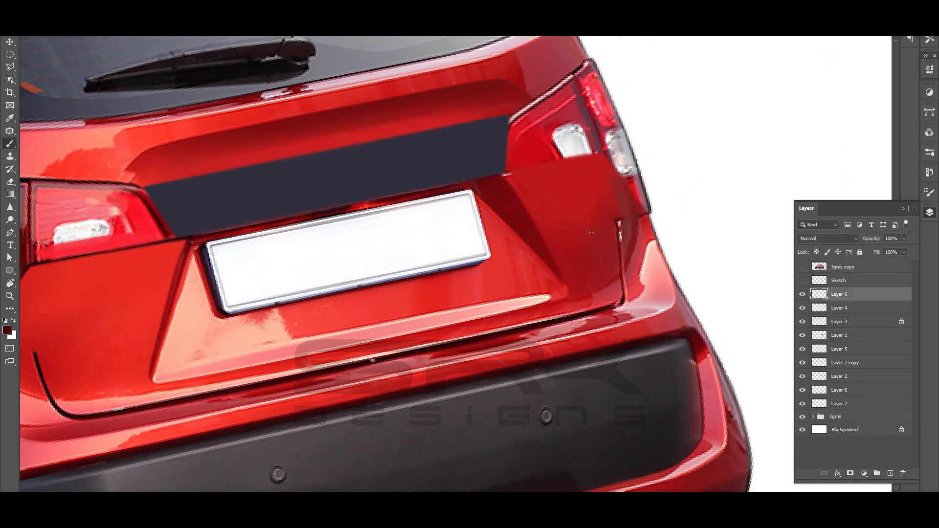
{"action": "key", "text": "r"}
{"action": "left_click_drag", "start_coordinate": [619, 131], "coordinate": [396, 144]}
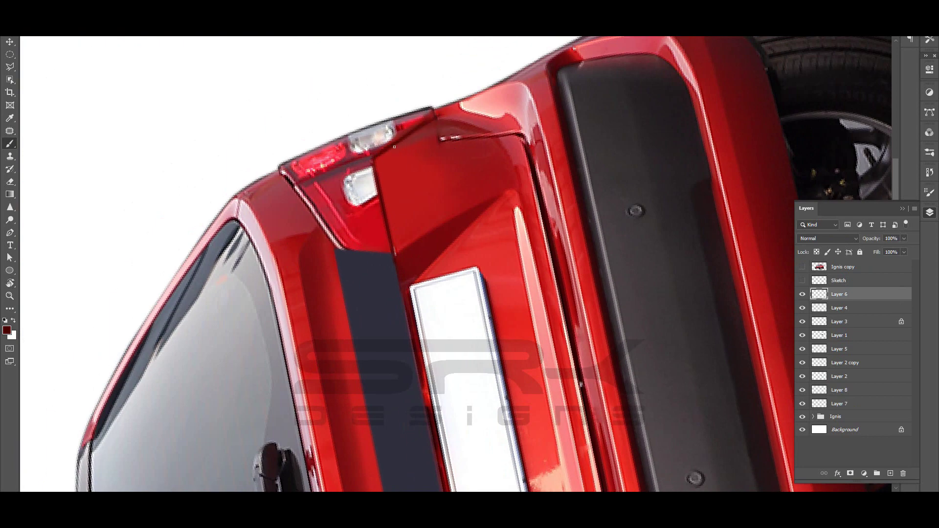
{"action": "key", "text": "z"}
{"action": "left_click", "coordinate": [659, 236], "text": "alt"}
{"action": "left_click", "coordinate": [390, 243], "text": "alt"}
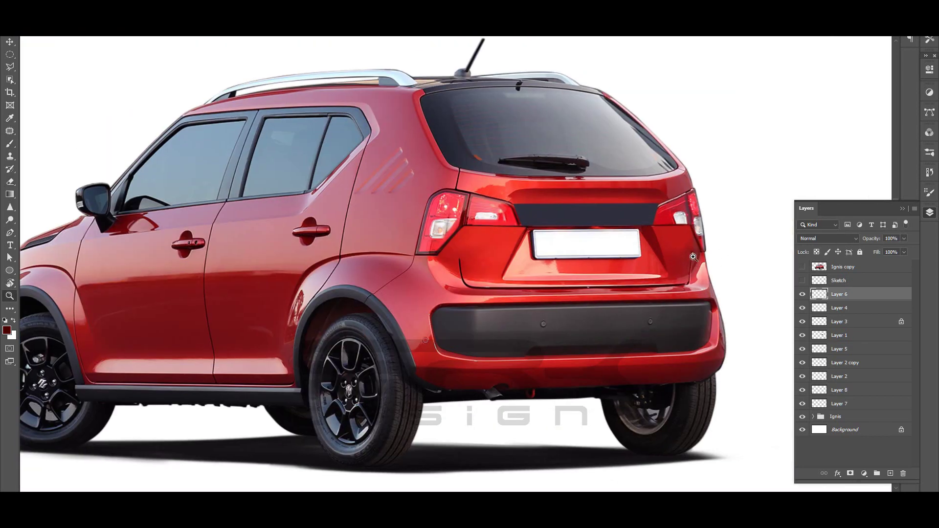
- Outline the slanted recess edge left of the plate and turn it into a selection
{"action": "left_click", "coordinate": [690, 220]}
{"action": "left_click", "coordinate": [494, 181]}
{"action": "key", "text": "p"}
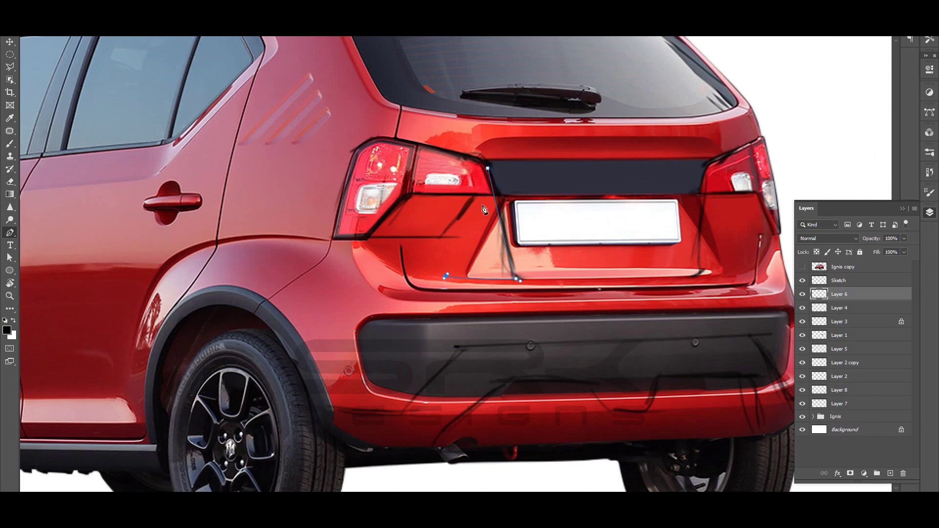
{"action": "left_click", "coordinate": [483, 209]}
{"action": "left_click", "coordinate": [445, 277]}
{"action": "left_click", "coordinate": [802, 280]}
{"action": "key", "text": "a"}
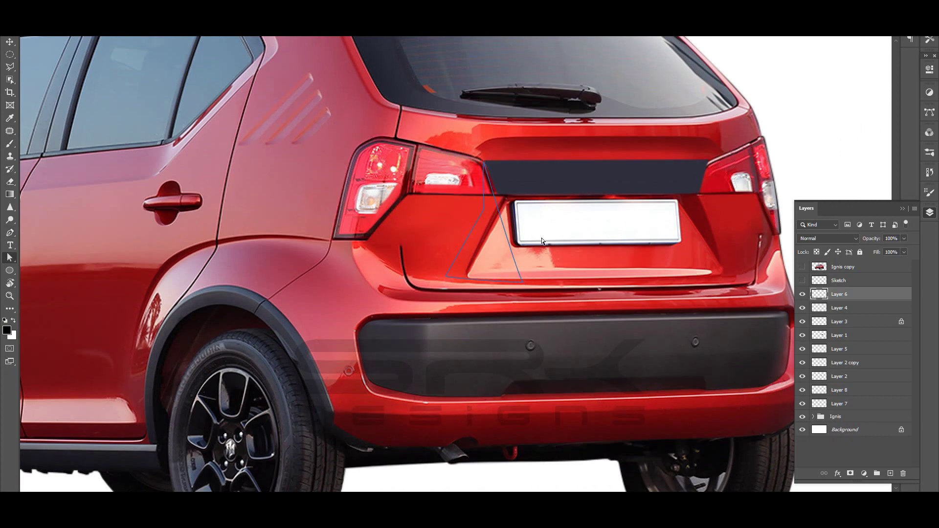
{"action": "right_click", "coordinate": [500, 223]}
{"action": "left_click", "coordinate": [533, 295]}
- Add a new layer and pick a brush for painting body red inside the selection
{"action": "left_click", "coordinate": [891, 473]}
{"action": "key", "text": "b"}
{"action": "right_click", "coordinate": [497, 122]}
{"action": "key", "text": "Escape"}
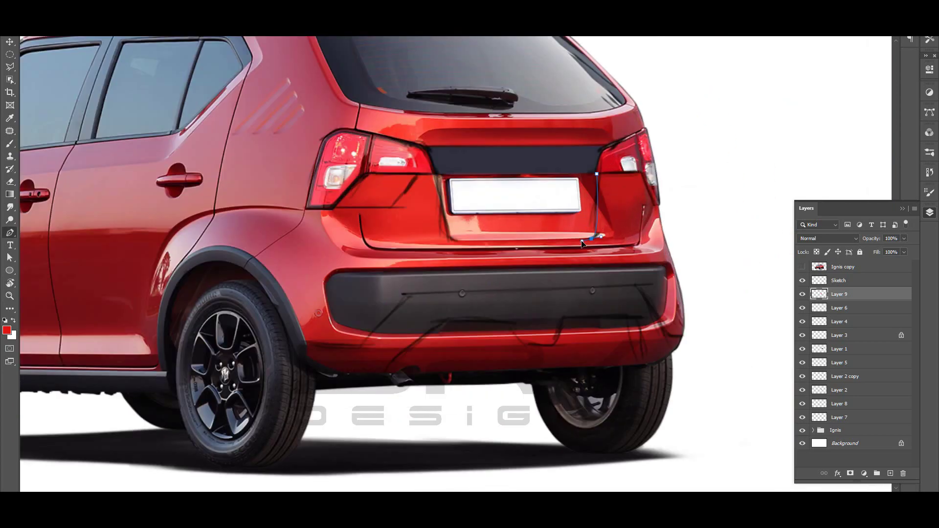
- Compare with the original photo, select the outline beside the plate on a new layer, then deselect
{"action": "left_click", "coordinate": [803, 268]}
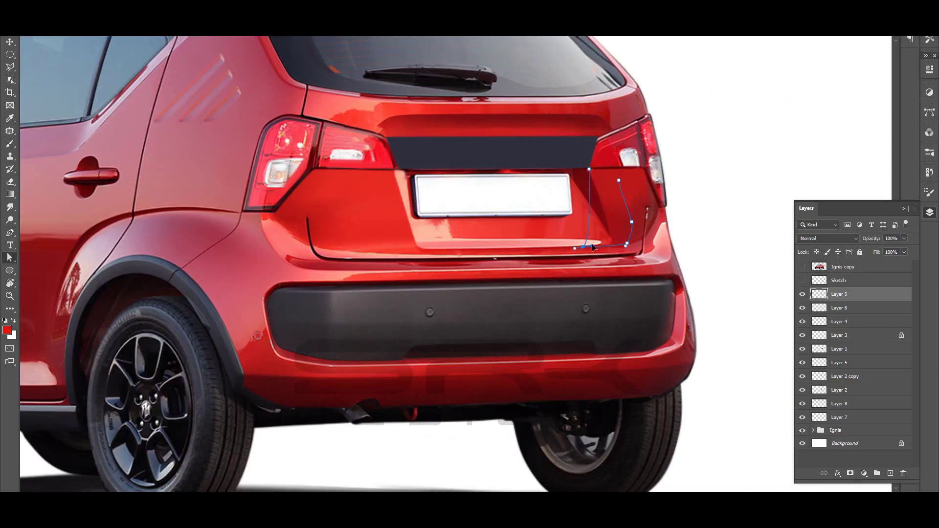
{"action": "right_click", "coordinate": [593, 247]}
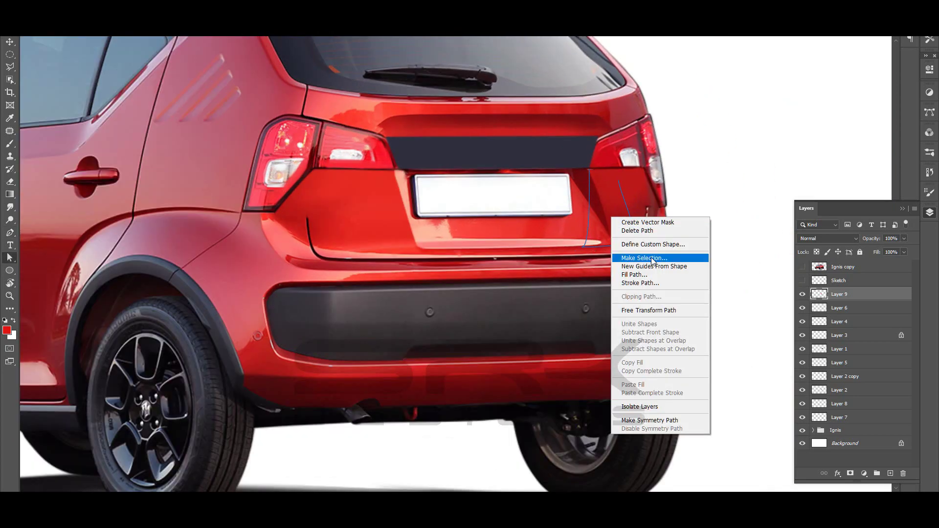
{"action": "left_click", "coordinate": [651, 256]}
{"action": "key", "text": "z"}
{"action": "left_click", "coordinate": [591, 160]}
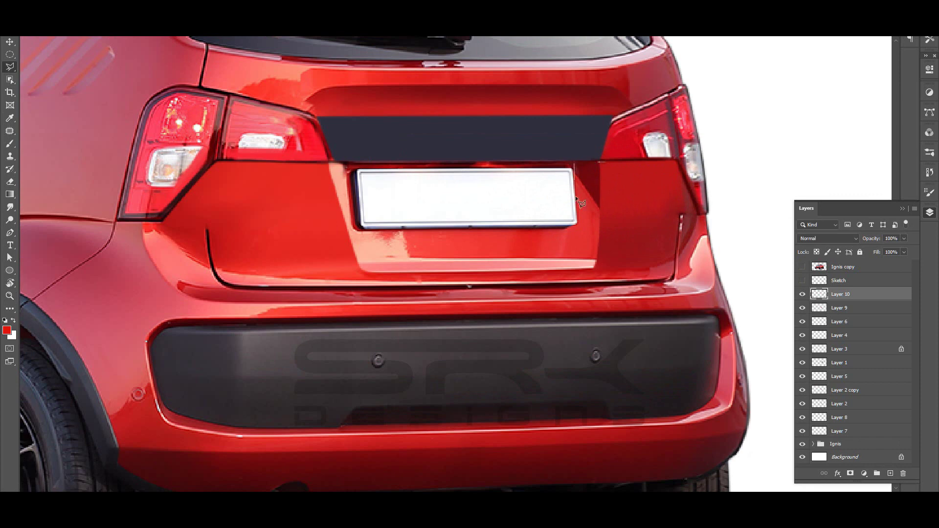
{"action": "key", "text": "ctrl+d"}
- Zoom on the plate area, recheck the original, and select the outline on a new layer
{"action": "key", "text": "z"}
{"action": "left_click", "coordinate": [597, 162]}
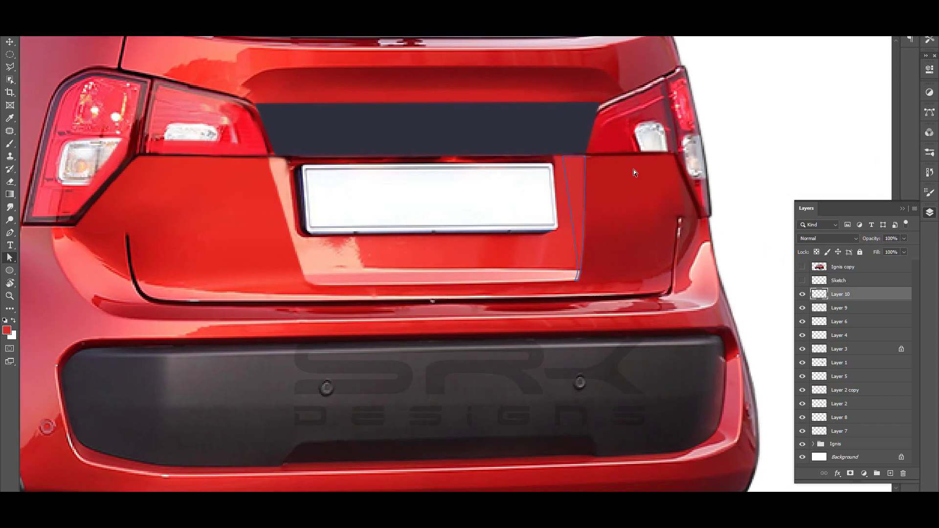
{"action": "left_click", "coordinate": [803, 267]}
{"action": "left_click", "coordinate": [802, 267]}
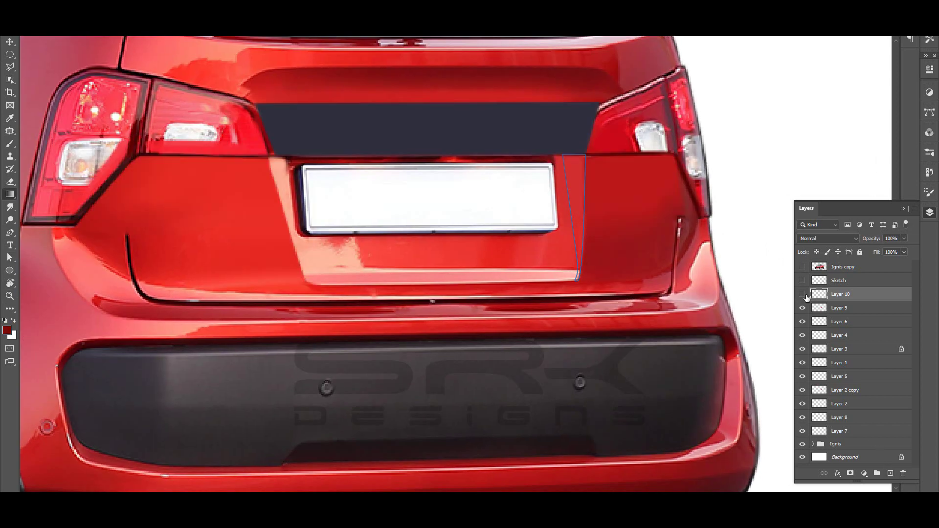
{"action": "right_click", "coordinate": [582, 199]}
{"action": "left_click", "coordinate": [602, 237]}
{"action": "key", "text": "z"}
{"action": "left_click", "coordinate": [607, 257]}
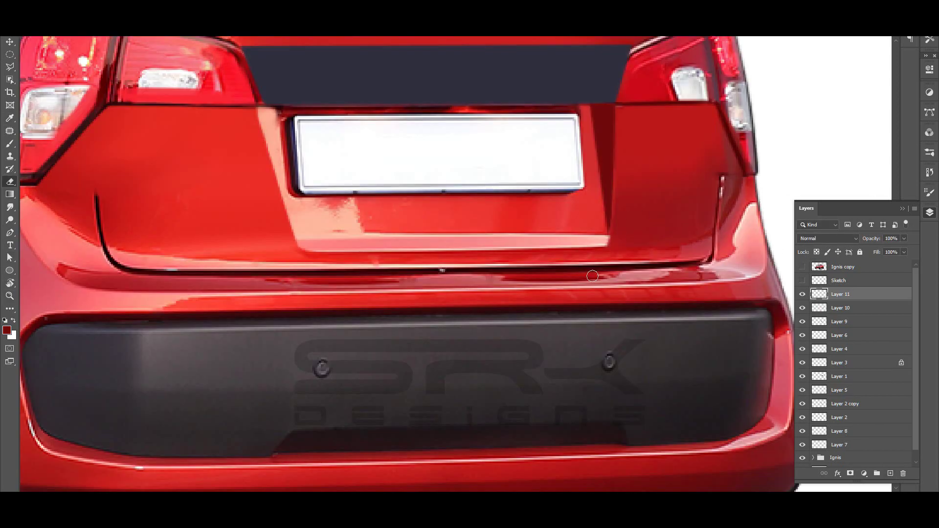
- Zoom closer on the tailgate and rear bumper and pick a brighter red with the Brush
{"action": "key", "text": "z"}
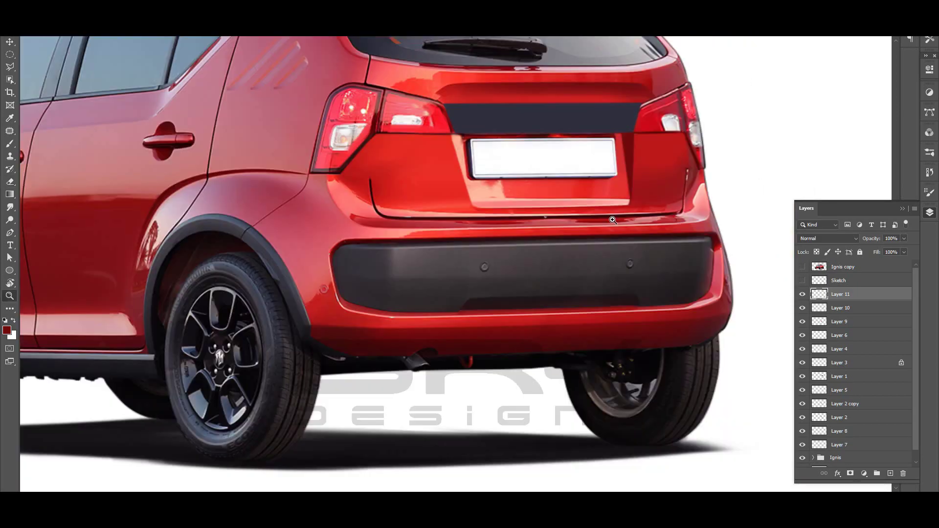
{"action": "left_click", "coordinate": [640, 156]}
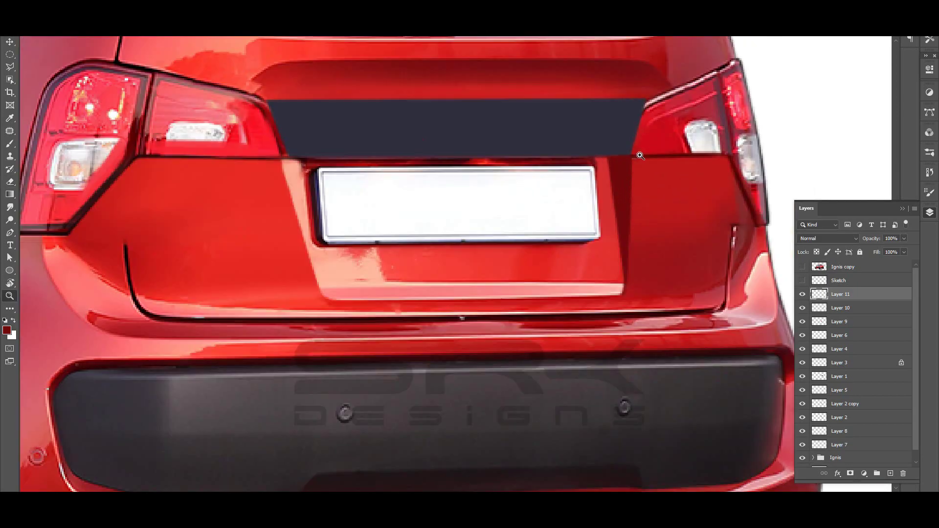
{"action": "left_click", "coordinate": [607, 195], "text": "alt"}
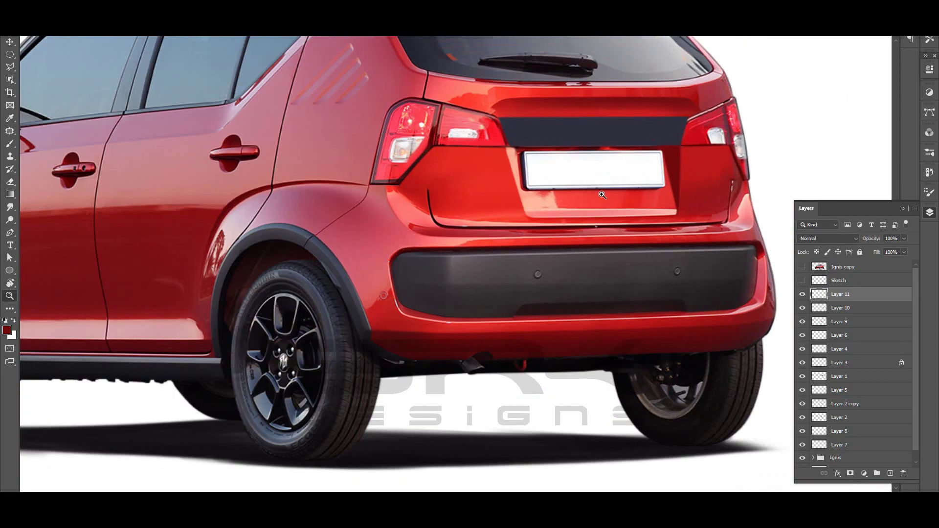
{"action": "left_click", "coordinate": [551, 222]}
{"action": "key", "text": "b"}
{"action": "left_click", "coordinate": [513, 212], "text": "alt"}
- Delete the extra Layer 11 and zoom out to the full car
{"action": "key", "text": "z"}
{"action": "left_click", "coordinate": [627, 238], "text": "alt"}
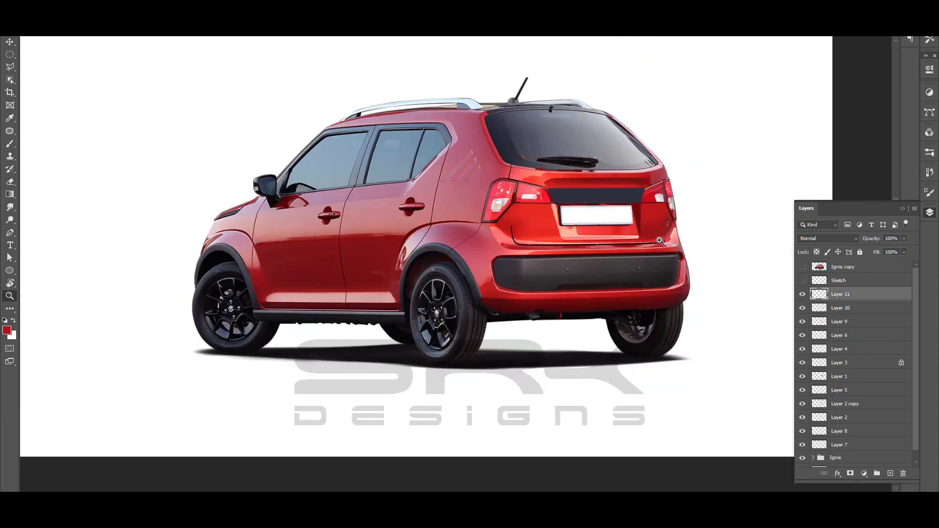
{"action": "left_click", "coordinate": [628, 238]}
- Copy the left tail-light piece onto its own layer with Ctrl+J
{"action": "left_click", "coordinate": [628, 239], "text": "alt"}
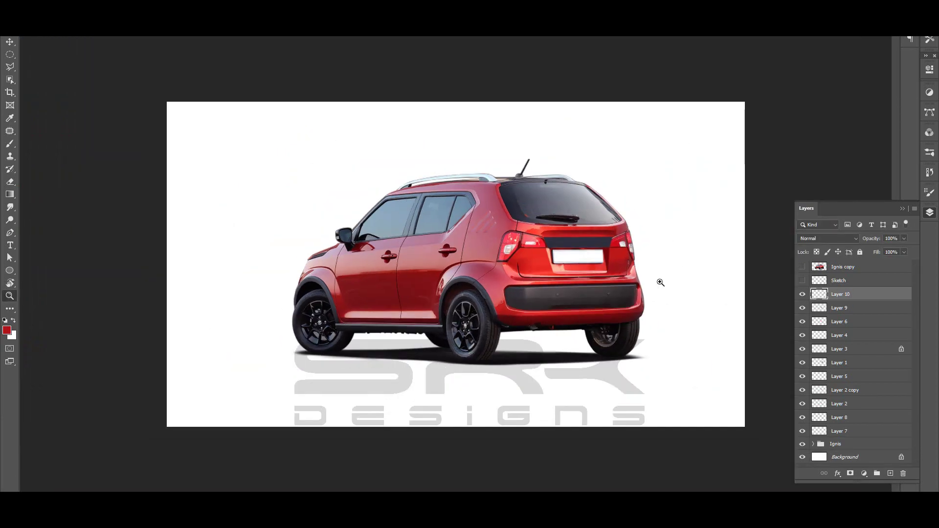
{"action": "left_click", "coordinate": [585, 216]}
{"action": "left_click", "coordinate": [547, 187]}
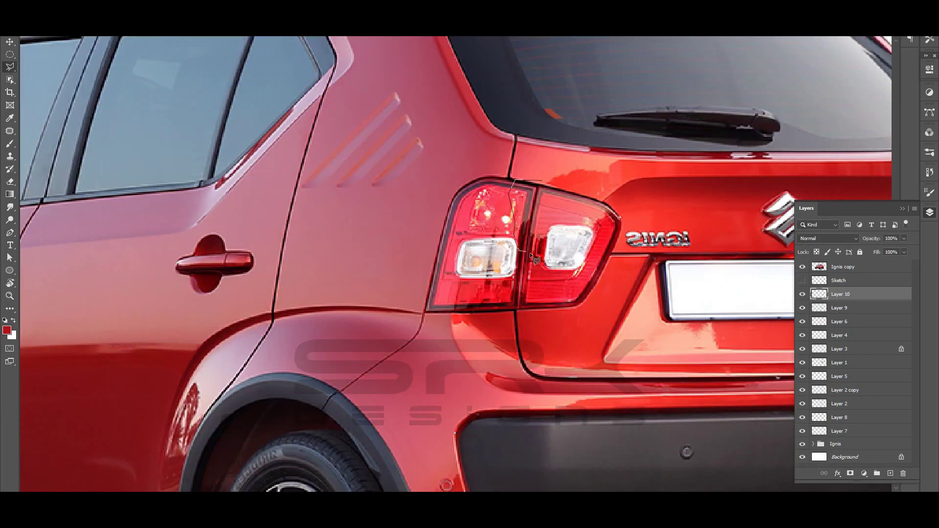
{"action": "double_click", "coordinate": [535, 259]}
{"action": "key", "text": "ctrl+j"}
{"action": "left_click", "coordinate": [802, 280]}
- Skew the inner tail-light copy with Free Transform so it meets the dark band
{"action": "key", "text": "ctrl+t"}
{"action": "left_click_drag", "start_coordinate": [518, 175], "coordinate": [506, 175]}
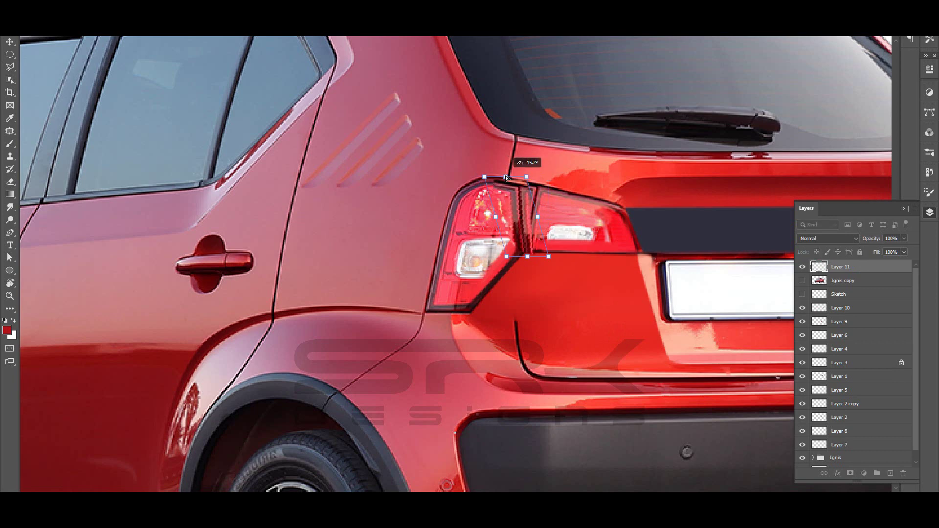
{"action": "key", "text": "Escape"}
{"action": "key", "text": "l"}
{"action": "key", "text": "ctrl+t"}
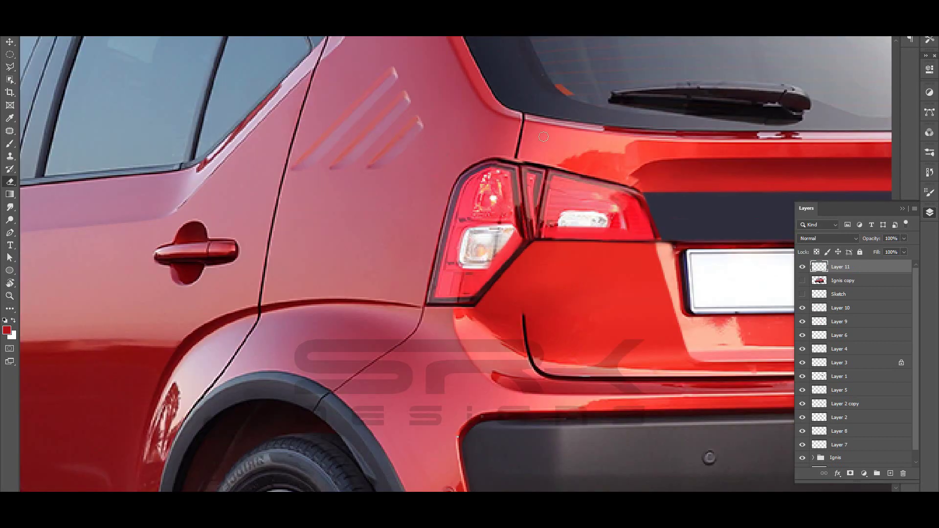
{"action": "left_click_drag", "start_coordinate": [539, 162], "coordinate": [542, 149]}
{"action": "key", "text": "Return"}
{"action": "left_click", "coordinate": [802, 280]}
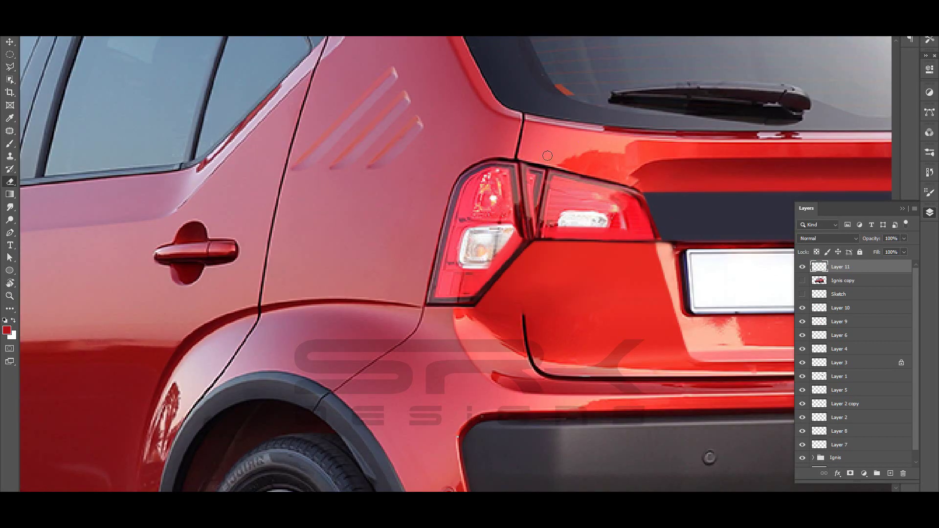
- Test erasing the tail-light excess on a new layer, then discard that erased layer
{"action": "key", "text": "z"}
{"action": "left_click", "coordinate": [723, 229]}
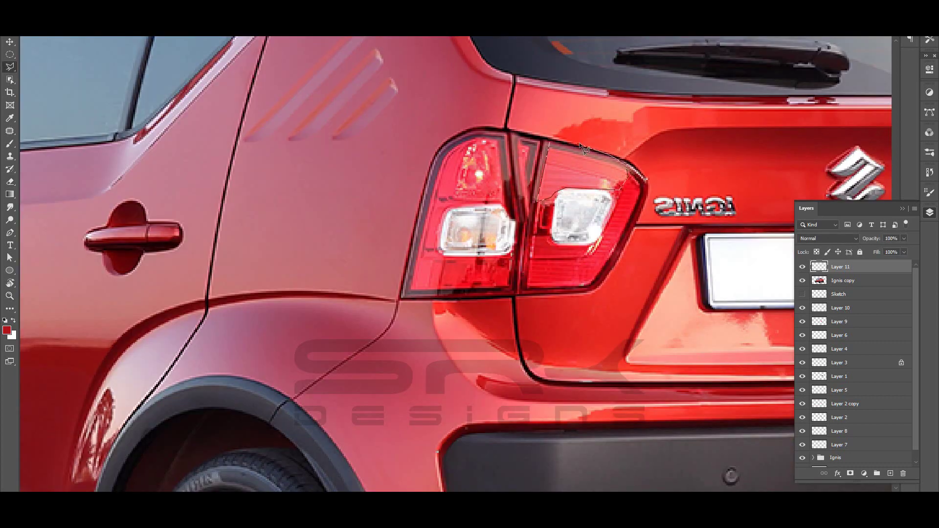
{"action": "key", "text": "ctrl+shift+alt+n"}
{"action": "left_click", "coordinate": [803, 294]}
{"action": "key", "text": "e"}
{"action": "left_click_drag", "start_coordinate": [553, 166], "coordinate": [512, 203]}
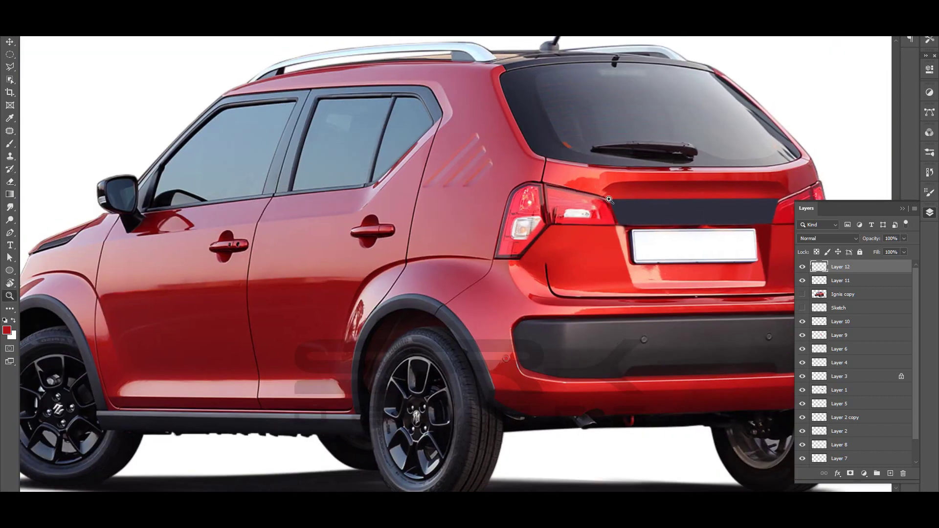
{"action": "key", "text": "ctrl+e"}
{"action": "left_click", "coordinate": [802, 280]}
{"action": "left_click", "coordinate": [802, 281]}
{"action": "key", "text": "z"}
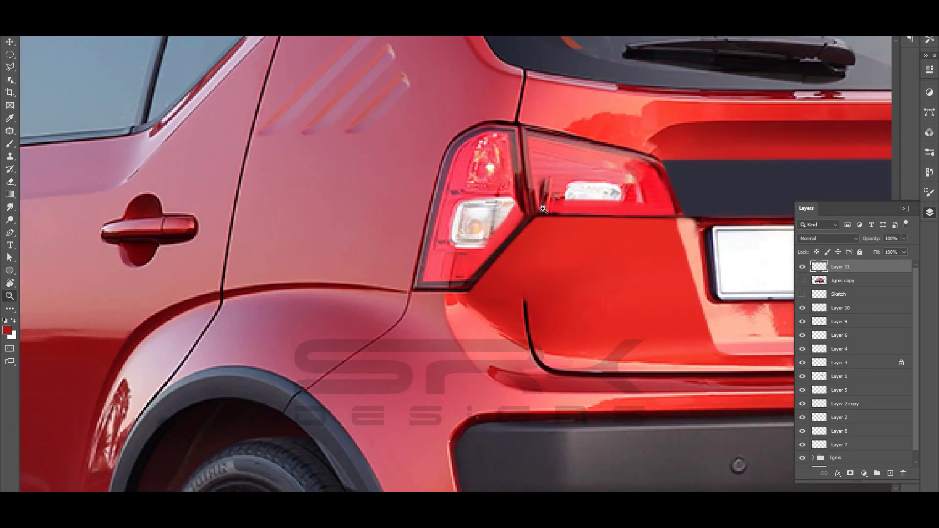
{"action": "scroll", "coordinate": [521, 213], "scroll_direction": "down", "scroll_amount": 3}
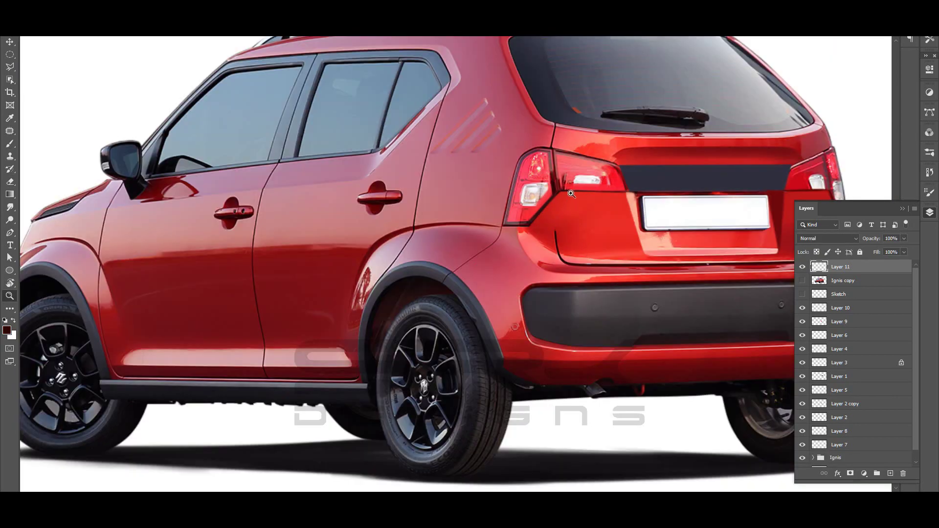
- Zoom in on the left tail light and add new empty Layers 12 and 13
{"action": "scroll", "coordinate": [550, 135], "scroll_direction": "up", "scroll_amount": 2}
{"action": "key", "text": "p"}
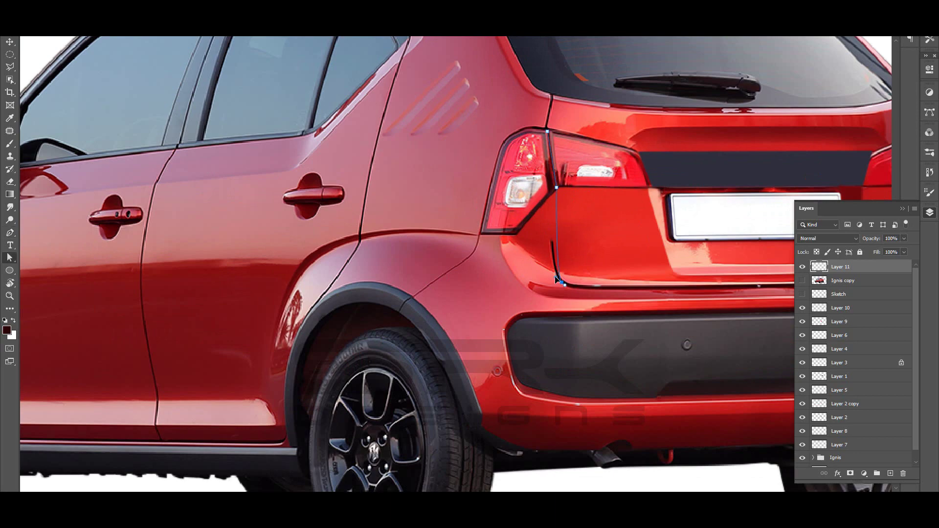
{"action": "key", "text": "z"}
{"action": "scroll", "coordinate": [489, 245], "scroll_direction": "down", "scroll_amount": 3}
{"action": "scroll", "coordinate": [490, 220], "scroll_direction": "up", "scroll_amount": 2}
{"action": "key", "text": "ctrl+shift+n"}
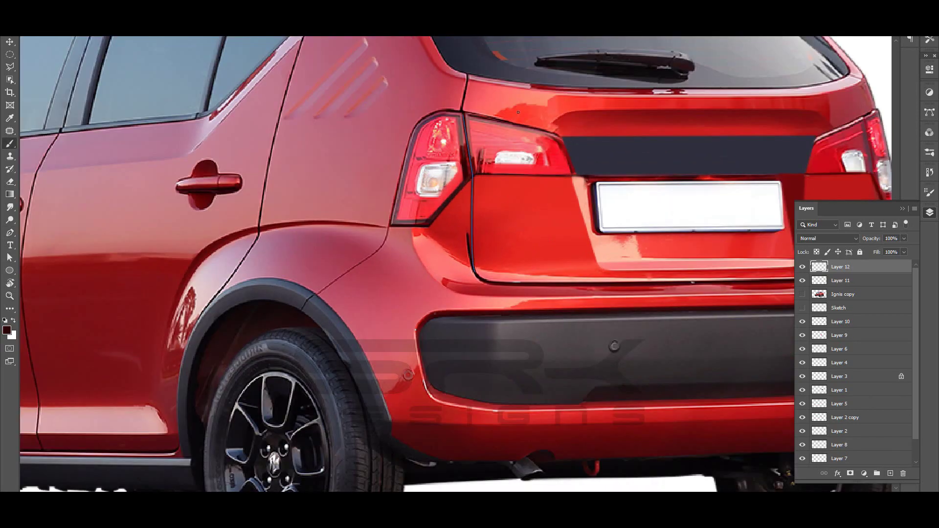
{"action": "left_click", "coordinate": [447, 240]}
{"action": "key", "text": "ctrl+shift+alt+n"}
- Group the edit layers with Ctrl+G and dismiss the eraser warning
{"action": "key", "text": "b"}
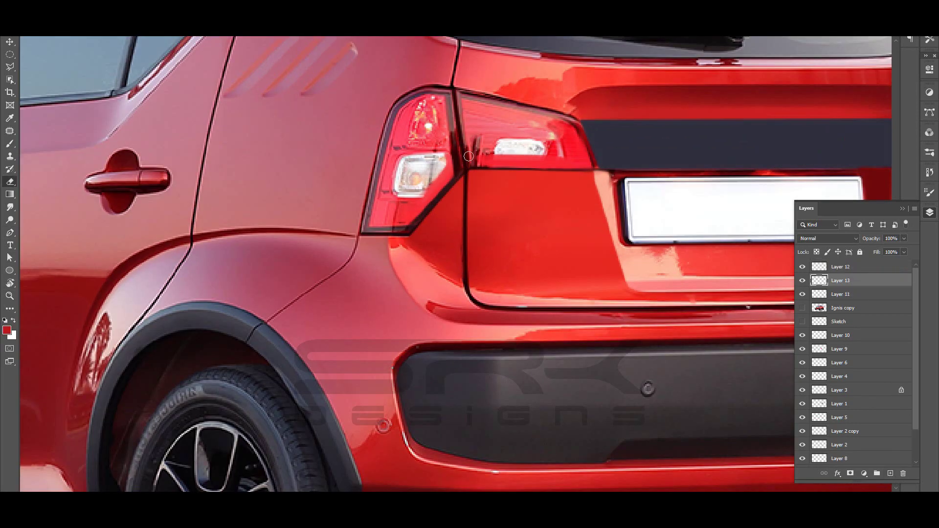
{"action": "scroll", "coordinate": [468, 156], "scroll_direction": "down", "scroll_amount": 3}
{"action": "key", "text": "ctrl+g"}
{"action": "left_click", "coordinate": [533, 171]}
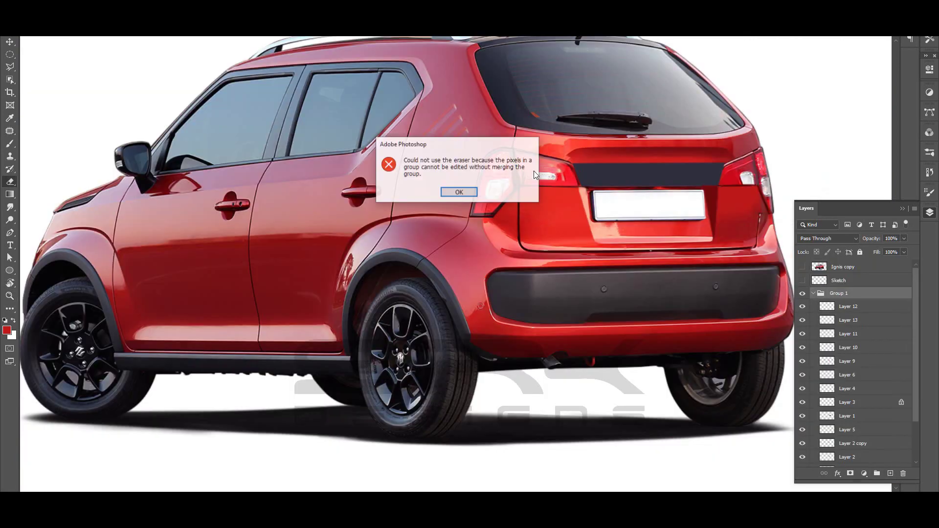
{"action": "key", "text": "Return"}
{"action": "scroll", "coordinate": [495, 171], "scroll_direction": "up", "scroll_amount": 2}
{"action": "scroll", "coordinate": [519, 186], "scroll_direction": "down", "scroll_amount": 5}
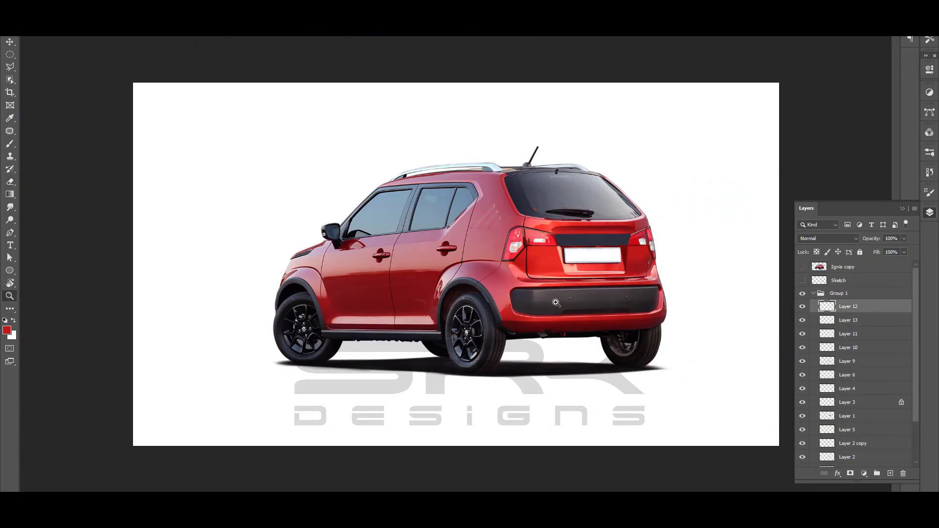
- Rotate the view and brush a dark seam line along the tail light's inner bottom edge
{"action": "left_click_drag", "start_coordinate": [556, 303], "coordinate": [733, 225]}
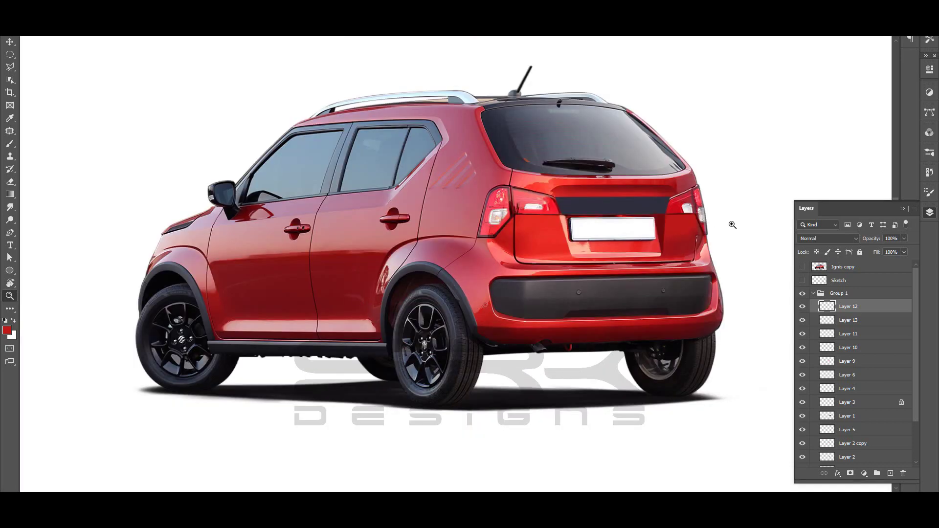
{"action": "scroll", "coordinate": [641, 219], "scroll_direction": "up", "scroll_amount": 3}
{"action": "scroll", "coordinate": [641, 219], "scroll_direction": "up", "scroll_amount": 2}
{"action": "key", "text": "b"}
{"action": "left_click_drag", "start_coordinate": [511, 214], "coordinate": [470, 235]}
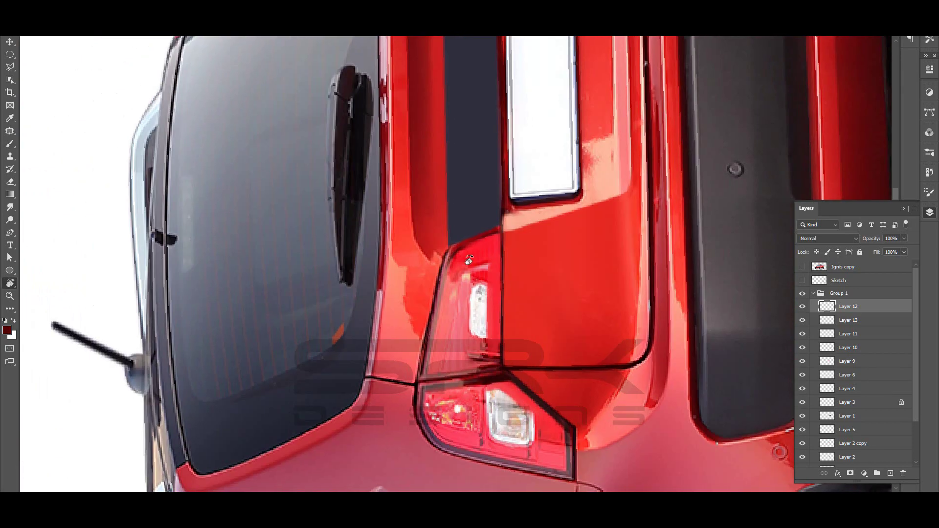
{"action": "scroll", "coordinate": [441, 251], "scroll_direction": "up", "scroll_amount": 2}
{"action": "left_click", "coordinate": [498, 321], "text": "alt"}
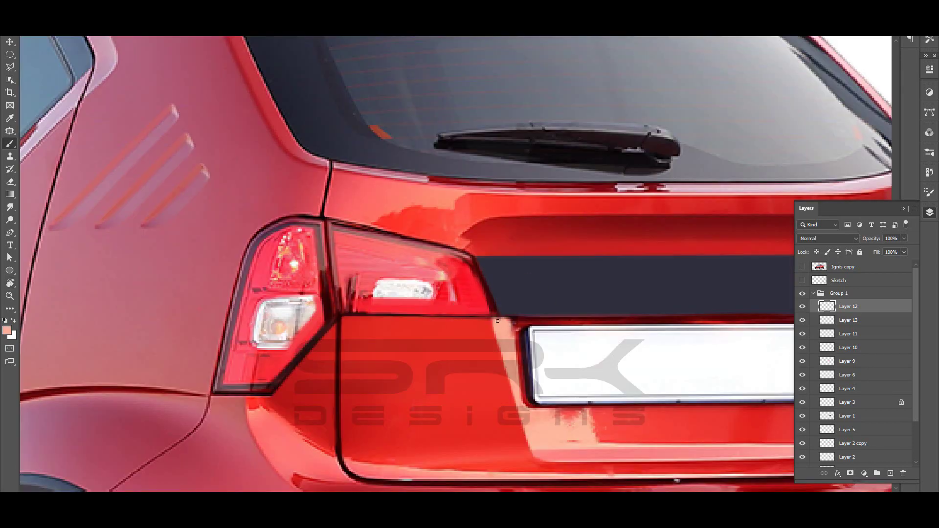
{"action": "left_click", "coordinate": [504, 320], "text": "shift"}
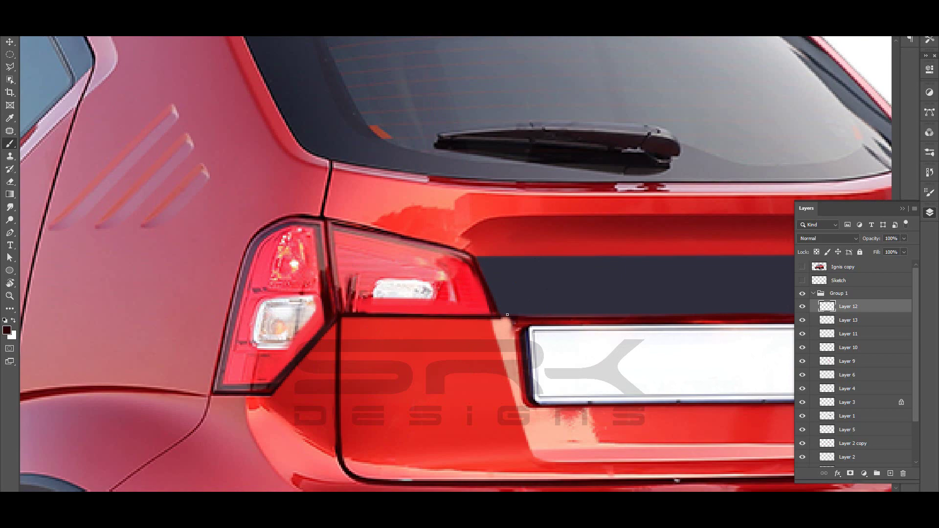
{"action": "left_click", "coordinate": [549, 260]}
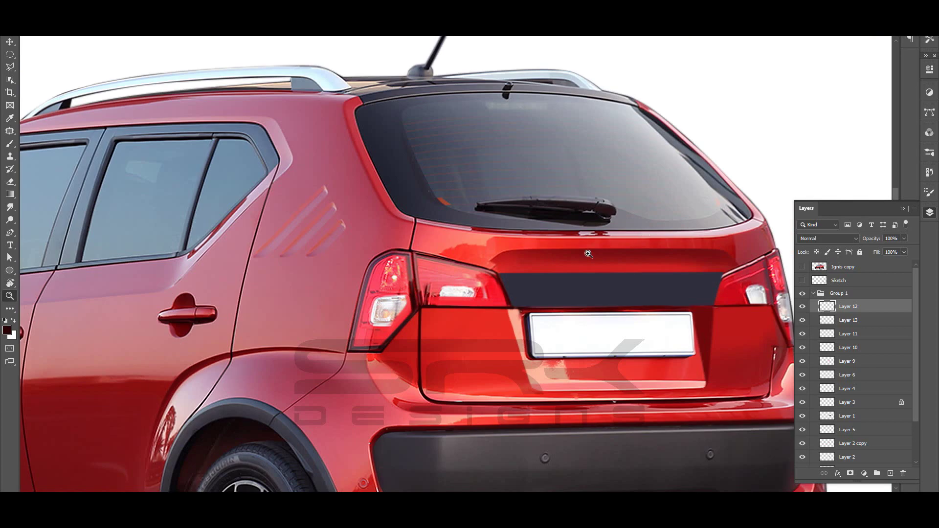
- Bend the Pen path along the tailgate, convert it to a selection, and add Layer 14
{"action": "key", "text": "p"}
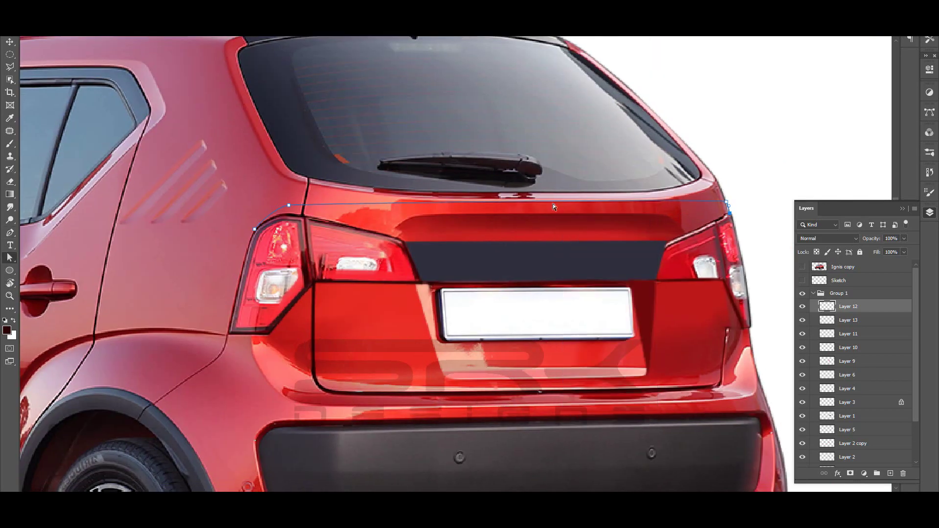
{"action": "left_click_drag", "start_coordinate": [553, 204], "coordinate": [553, 213]}
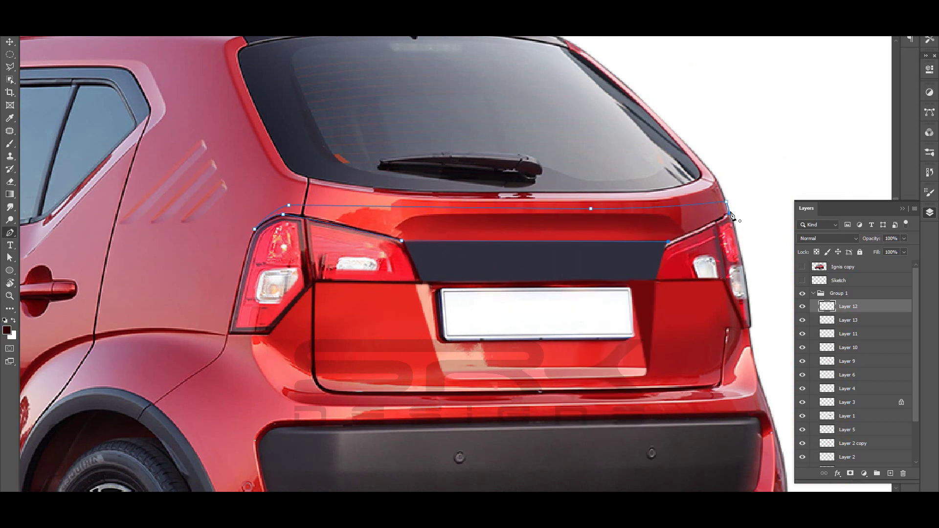
{"action": "right_click", "coordinate": [674, 222]}
{"action": "left_click", "coordinate": [705, 259]}
{"action": "key", "text": "b"}
{"action": "right_click", "coordinate": [651, 120]}
{"action": "key", "text": "Return"}
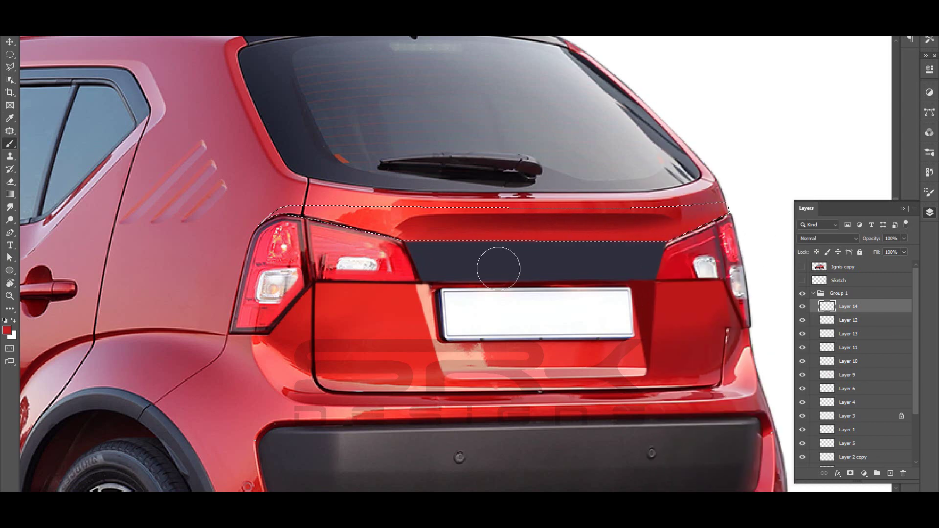
- Brush the tailgate strip above the band in darker red inside the selection
{"action": "left_click", "coordinate": [286, 236], "text": "alt"}
{"action": "mouse_move", "coordinate": [447, 215]}
{"action": "left_mouse_down"}
{"action": "mouse_move", "coordinate": [312, 191]}
{"action": "mouse_move", "coordinate": [739, 189]}
{"action": "left_mouse_up"}
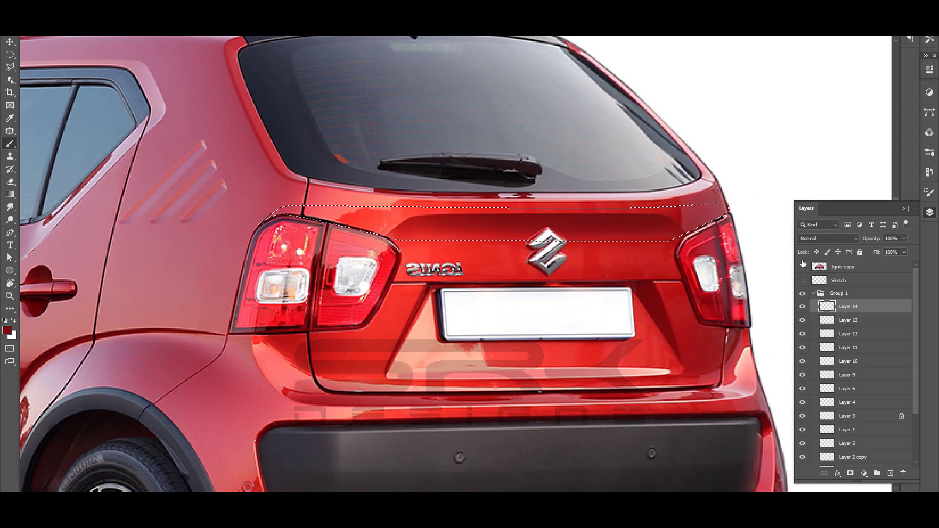
{"action": "key", "text": "z"}
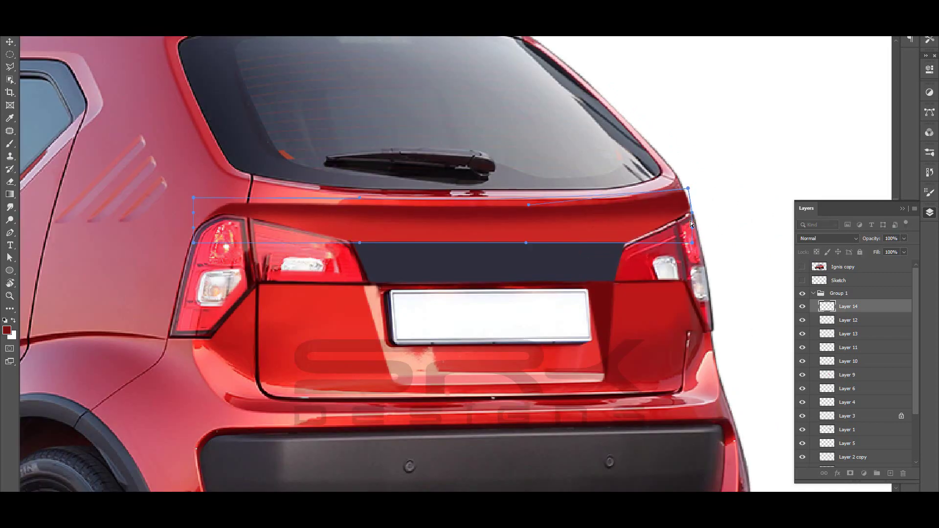
{"action": "key", "text": "e"}
{"action": "scroll", "coordinate": [700, 187], "scroll_direction": "down", "scroll_amount": 3}
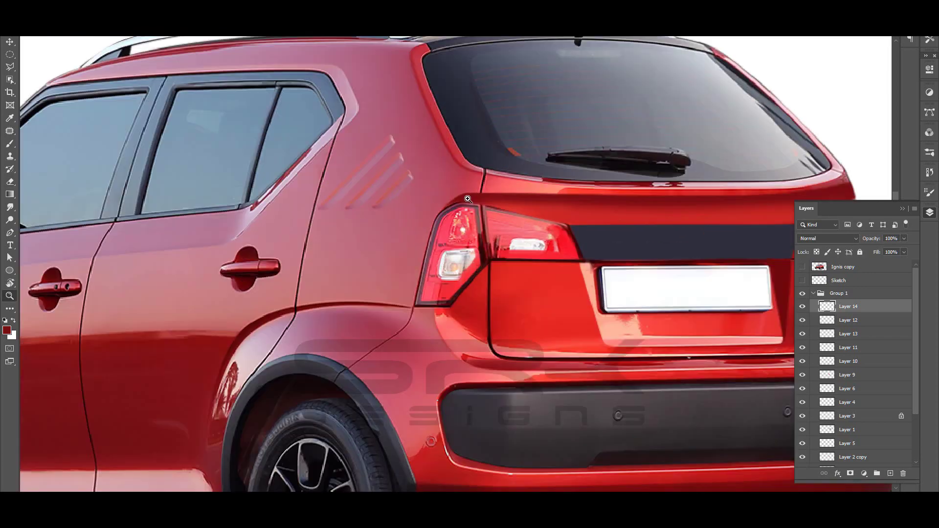
{"action": "scroll", "coordinate": [539, 134], "scroll_direction": "down", "scroll_amount": 3}
{"action": "scroll", "coordinate": [606, 206], "scroll_direction": "up", "scroll_amount": 5}
- Try a Free Transform on the painted strip, then cancel it
{"action": "key", "text": "ctrl+t"}
{"action": "right_click", "coordinate": [568, 202]}
{"action": "key", "text": "Escape"}
{"action": "key", "text": "b"}
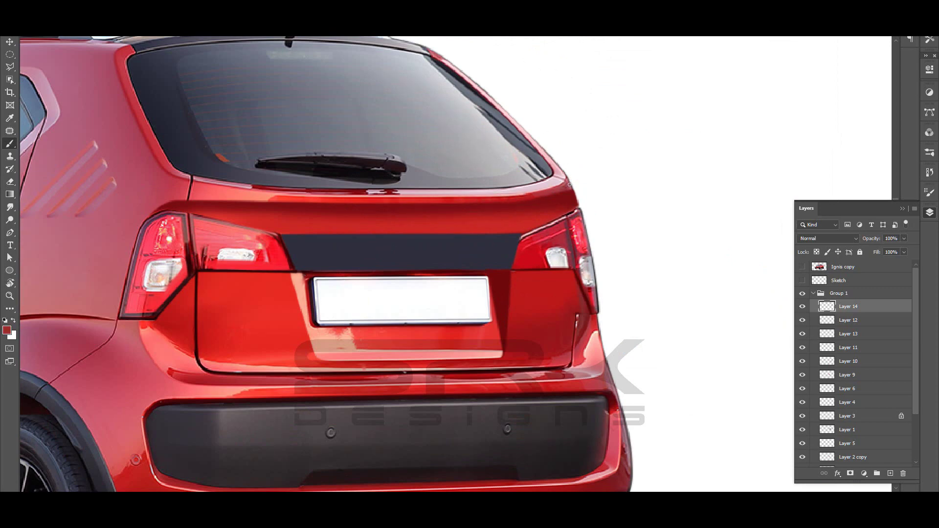
{"action": "scroll", "coordinate": [569, 185], "scroll_direction": "down", "scroll_amount": 3}
{"action": "scroll", "coordinate": [569, 184], "scroll_direction": "up", "scroll_amount": 3}
{"action": "key", "text": "z"}
{"action": "scroll", "coordinate": [636, 186], "scroll_direction": "down", "scroll_amount": 5}
- Show the sketch lines and outline the upper rear bumper with the Polygonal Lasso
{"action": "scroll", "coordinate": [640, 176], "scroll_direction": "up", "scroll_amount": 5}
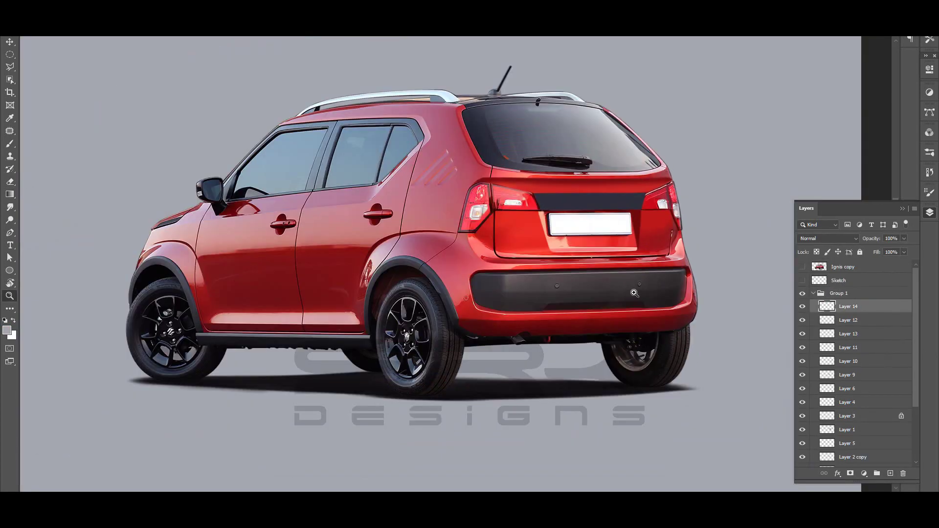
{"action": "left_click", "coordinate": [634, 293]}
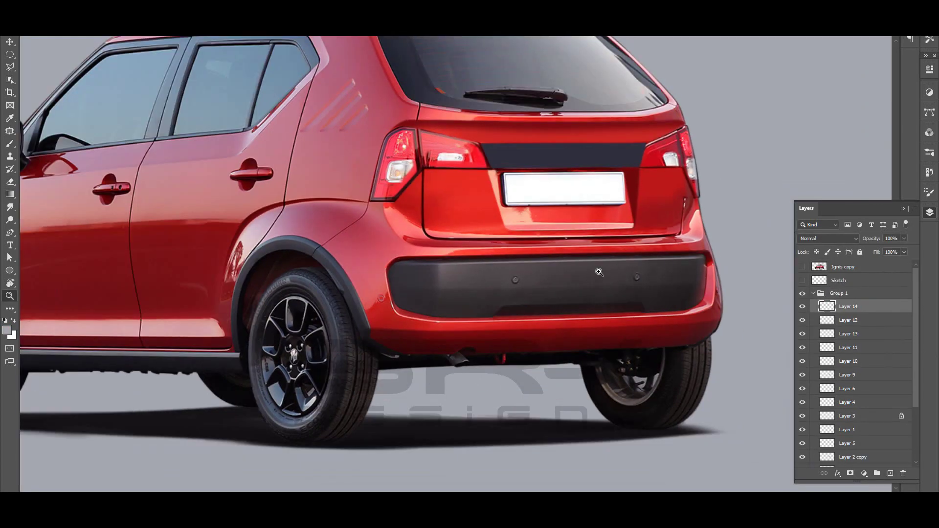
{"action": "left_click", "coordinate": [803, 280]}
{"action": "key", "text": "l"}
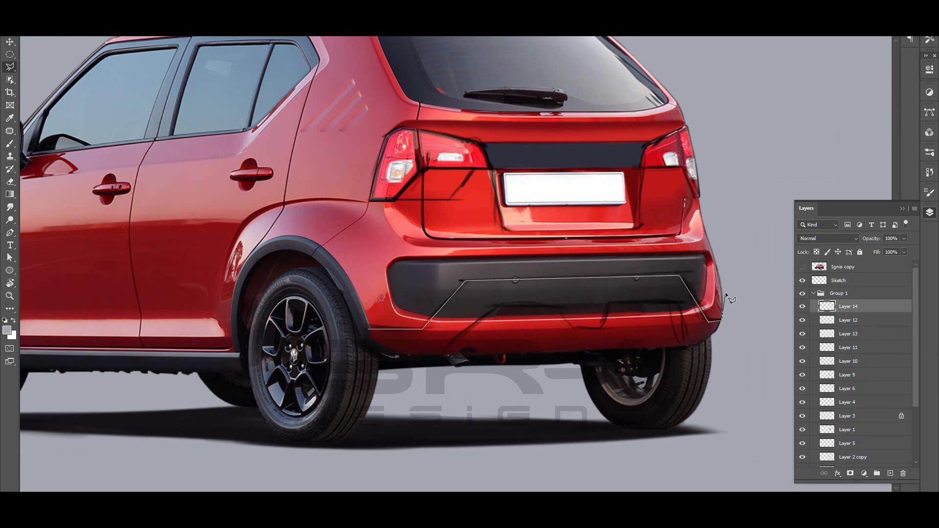
{"action": "left_click", "coordinate": [708, 246]}
{"action": "left_click", "coordinate": [371, 304]}
- On a new layer, brush the upper bumper body red and hide the Sketch layer
{"action": "key", "text": "ctrl+shift+alt+n"}
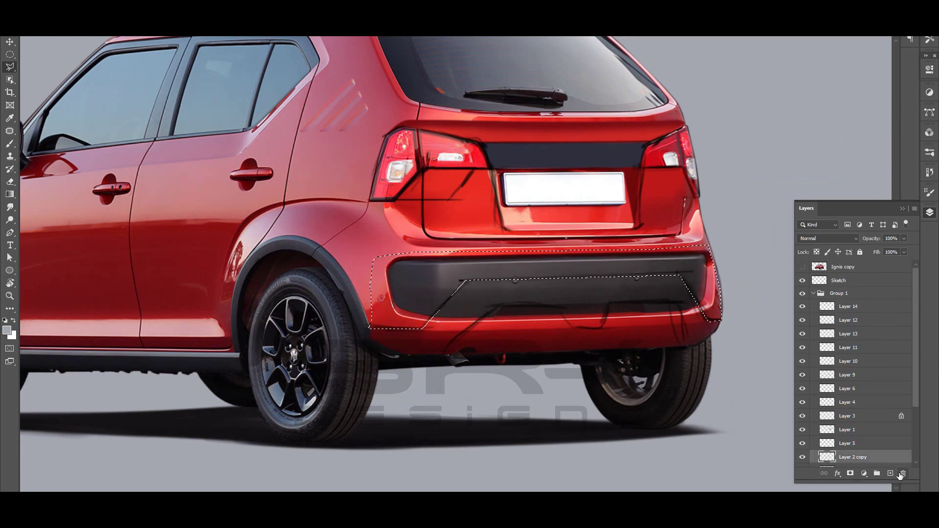
{"action": "key", "text": "b"}
{"action": "right_click", "coordinate": [593, 167]}
{"action": "key", "text": "Return"}
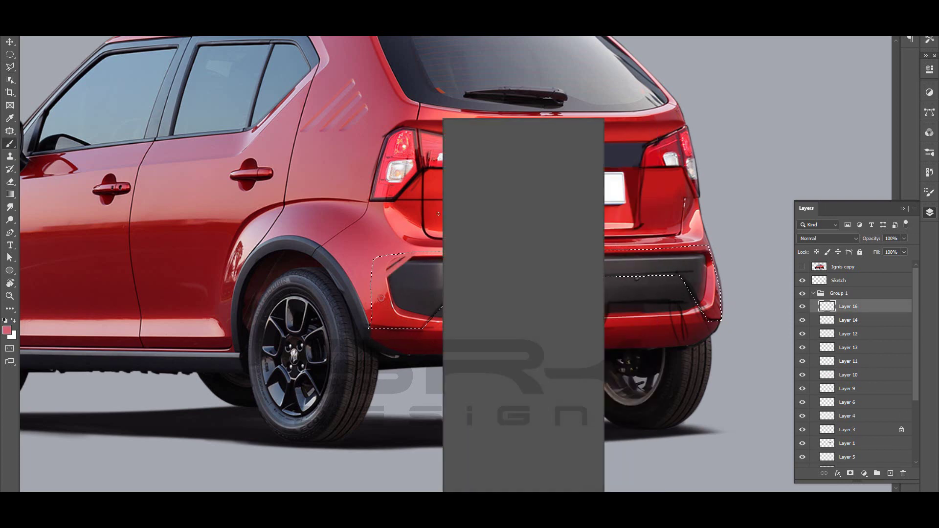
{"action": "mouse_move", "coordinate": [382, 267]}
{"action": "left_mouse_down"}
{"action": "mouse_move", "coordinate": [694, 270]}
{"action": "mouse_move", "coordinate": [595, 296]}
{"action": "mouse_move", "coordinate": [434, 273]}
{"action": "mouse_move", "coordinate": [371, 287]}
{"action": "left_mouse_up"}
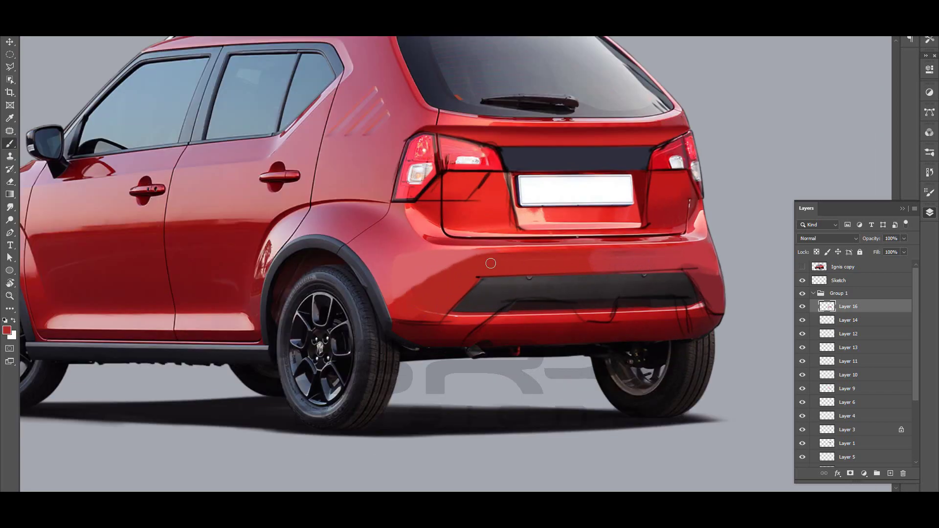
{"action": "left_click", "coordinate": [803, 280]}
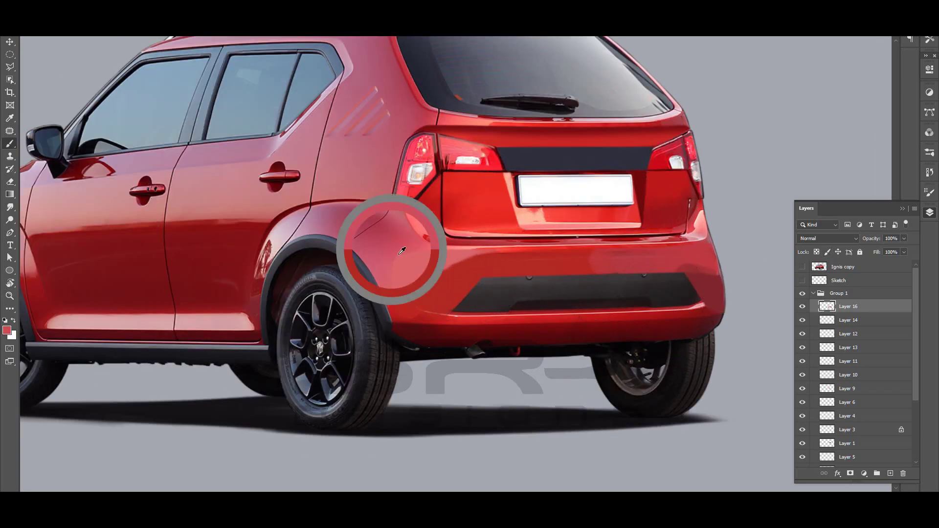
- Fit the car in view, zoom on the bumper and plate, and sample the brighter red
{"action": "right_click", "coordinate": [504, 151]}
{"action": "key", "text": "Escape"}
{"action": "key", "text": "z"}
{"action": "key", "text": "ctrl+0"}
{"action": "left_click_drag", "start_coordinate": [578, 252], "coordinate": [643, 209]}
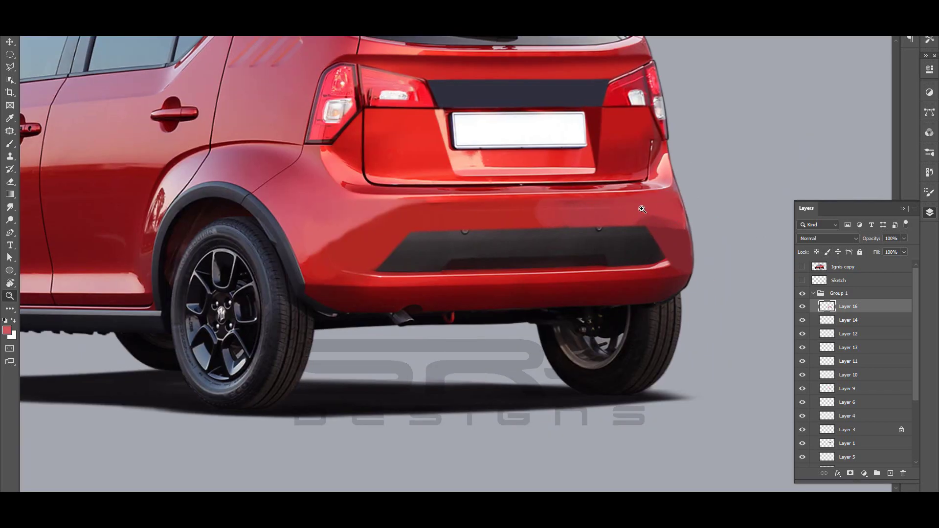
{"action": "left_click", "coordinate": [527, 215], "text": "alt"}
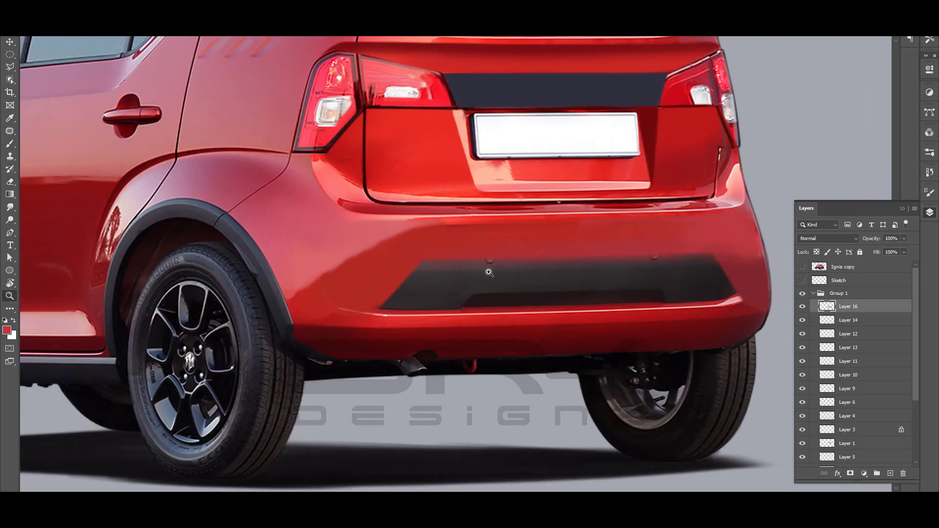
- Trace a Pen path around the lower rear bumper and convert it to a selection
{"action": "key", "text": "p"}
{"action": "scroll", "coordinate": [343, 329], "scroll_direction": "down", "scroll_amount": 1}
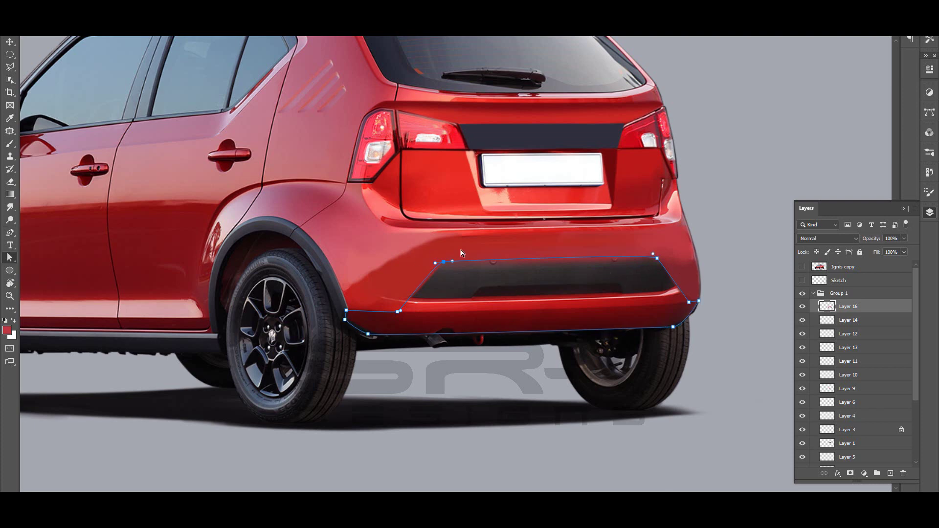
{"action": "scroll", "coordinate": [712, 280], "scroll_direction": "down", "scroll_amount": 3}
{"action": "right_click", "coordinate": [635, 69]}
{"action": "left_click", "coordinate": [699, 120]}
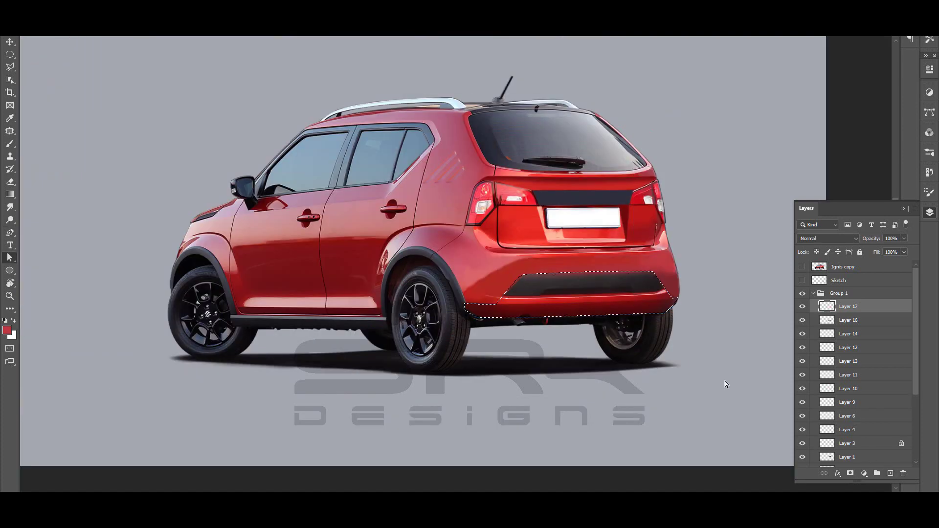
- Fill the bumper selection with a dark gradient on a new layer, hiding the original car copy
{"action": "key", "text": "ctrl+shift+alt+n"}
{"action": "scroll", "coordinate": [472, 232], "scroll_direction": "up", "scroll_amount": 3}
{"action": "key", "text": "g"}
{"action": "left_click", "coordinate": [472, 232], "text": "alt"}
{"action": "left_click", "coordinate": [802, 267]}
{"action": "left_click_drag", "start_coordinate": [581, 225], "coordinate": [580, 256]}
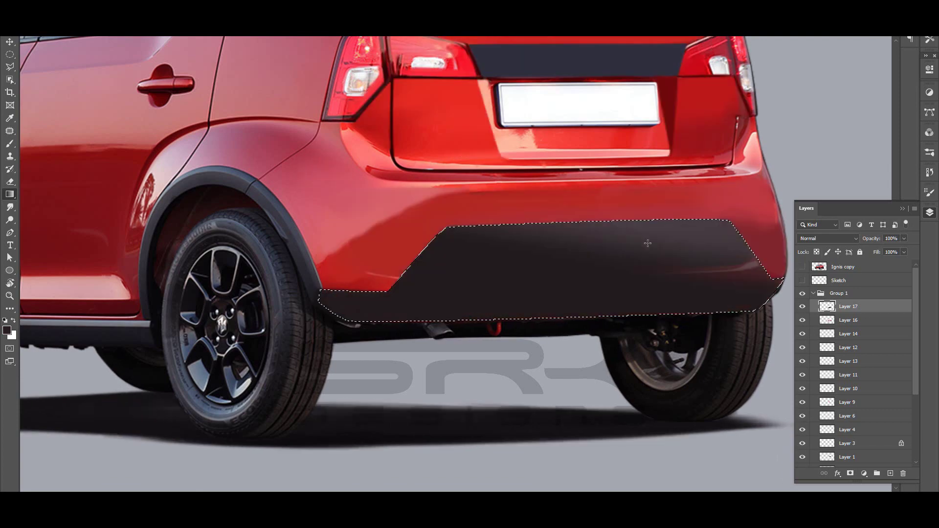
{"action": "key", "text": "b"}
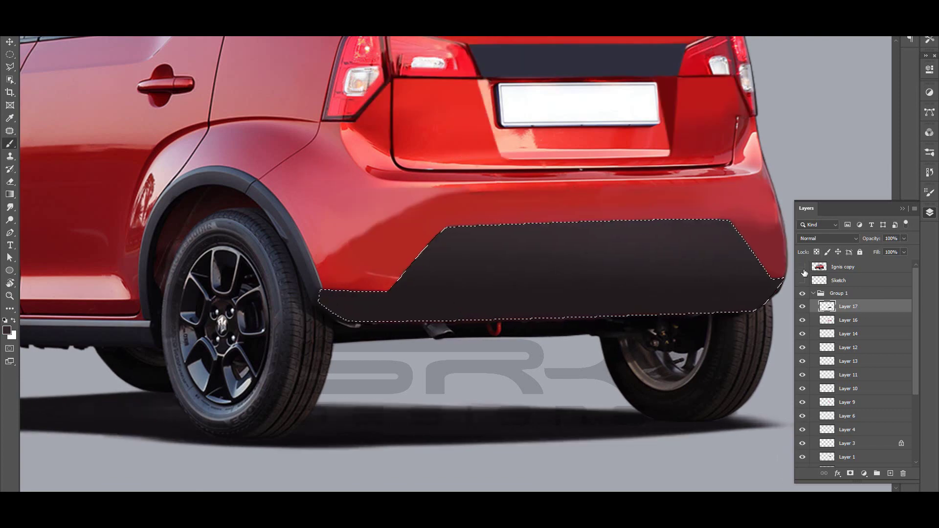
{"action": "scroll", "coordinate": [430, 199], "scroll_direction": "down", "scroll_amount": 2}
{"action": "key", "text": "ctrl+d"}
- Zoom in on the bumper and start a new curved path at its top corner
{"action": "key", "text": "z"}
{"action": "left_click", "coordinate": [632, 239]}
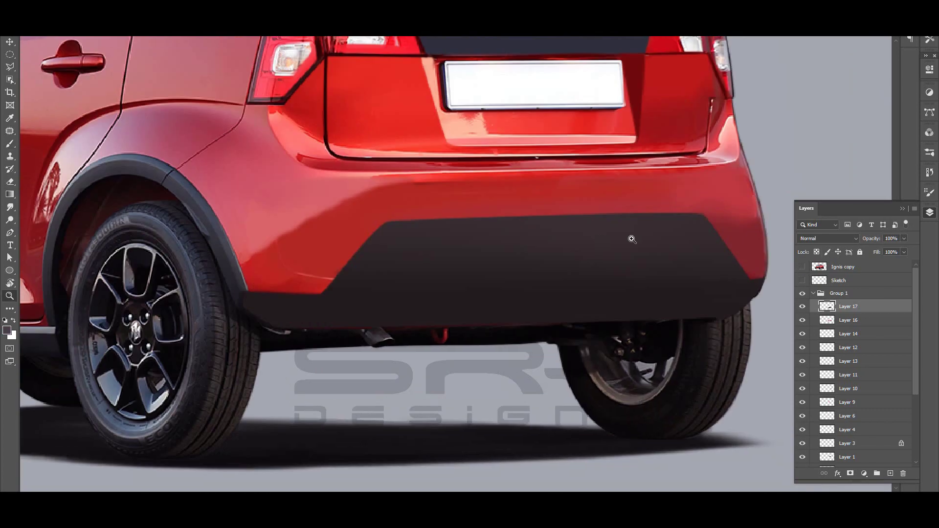
{"action": "left_click", "coordinate": [551, 299]}
{"action": "key", "text": "p"}
{"action": "left_click", "coordinate": [328, 331]}
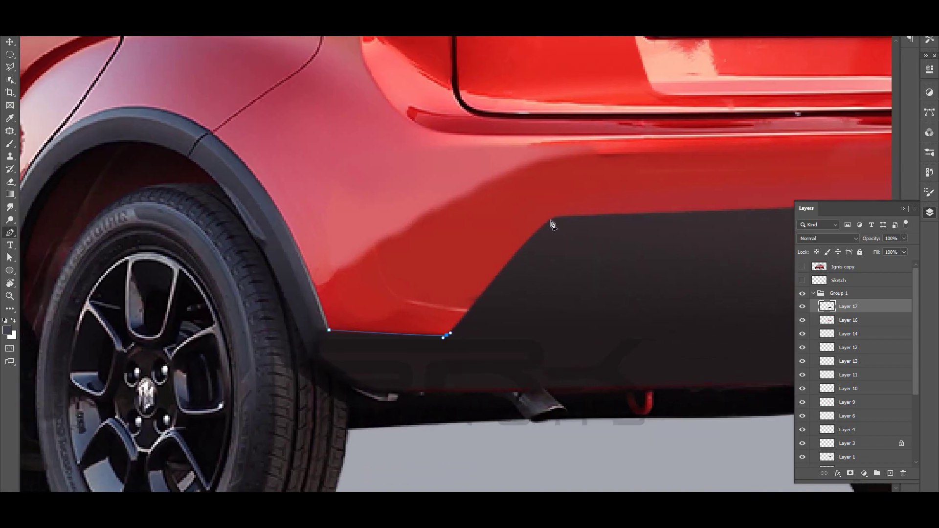
{"action": "left_click_drag", "start_coordinate": [552, 219], "coordinate": [572, 216]}
{"action": "scroll", "coordinate": [671, 220], "scroll_direction": "right", "scroll_amount": 5}
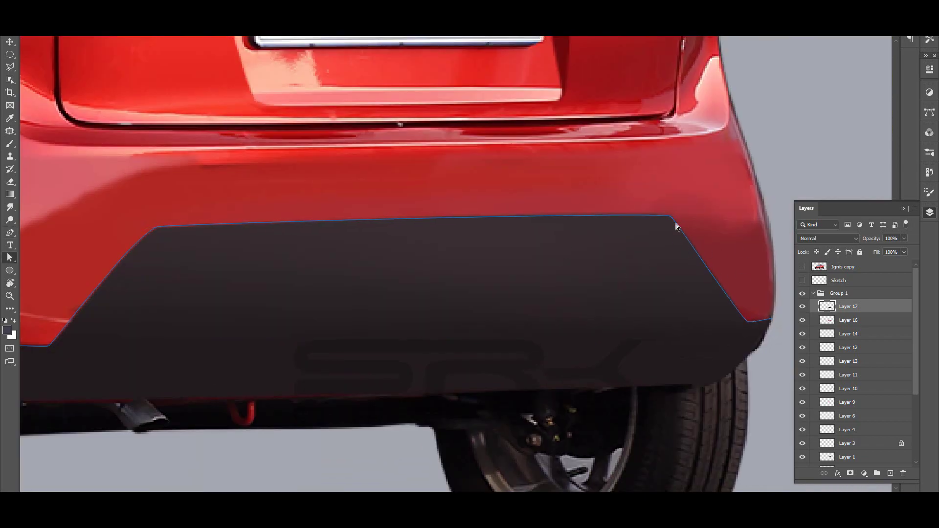
{"action": "scroll", "coordinate": [716, 220], "scroll_direction": "down", "scroll_amount": 3}
- Add Layer 18 above the dark panel and zoom in on the bumper panel
{"action": "key", "text": "b"}
{"action": "right_click", "coordinate": [441, 122]}
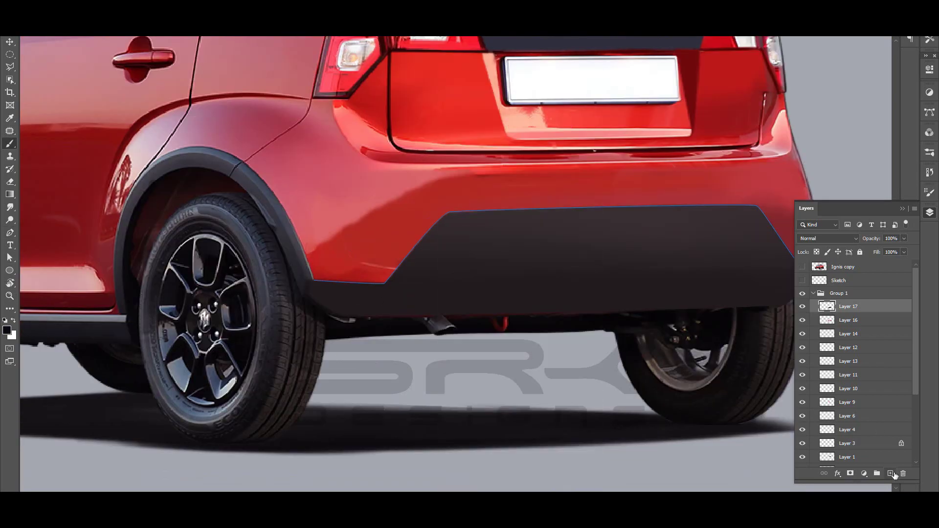
{"action": "left_click", "coordinate": [895, 475]}
{"action": "scroll", "coordinate": [600, 278], "scroll_direction": "down", "scroll_amount": 2}
{"action": "key", "text": "z"}
{"action": "left_click", "coordinate": [674, 242]}
{"action": "scroll", "coordinate": [675, 211], "scroll_direction": "up", "scroll_amount": 2}
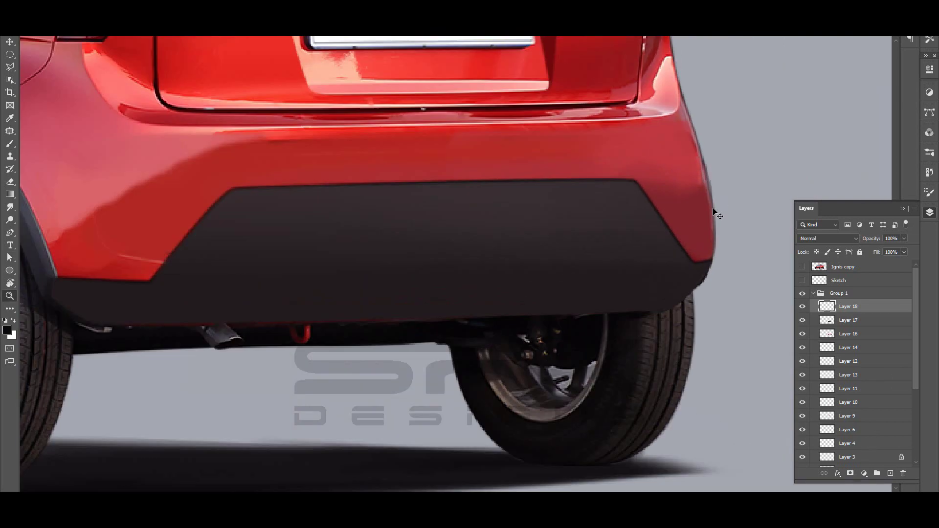
{"action": "scroll", "coordinate": [675, 211], "scroll_direction": "down", "scroll_amount": 2}
- Load the dark panel's outline as a selection from its layer thumbnail
{"action": "left_click", "coordinate": [827, 306], "text": "ctrl"}
{"action": "scroll", "coordinate": [718, 225], "scroll_direction": "up", "scroll_amount": 5}
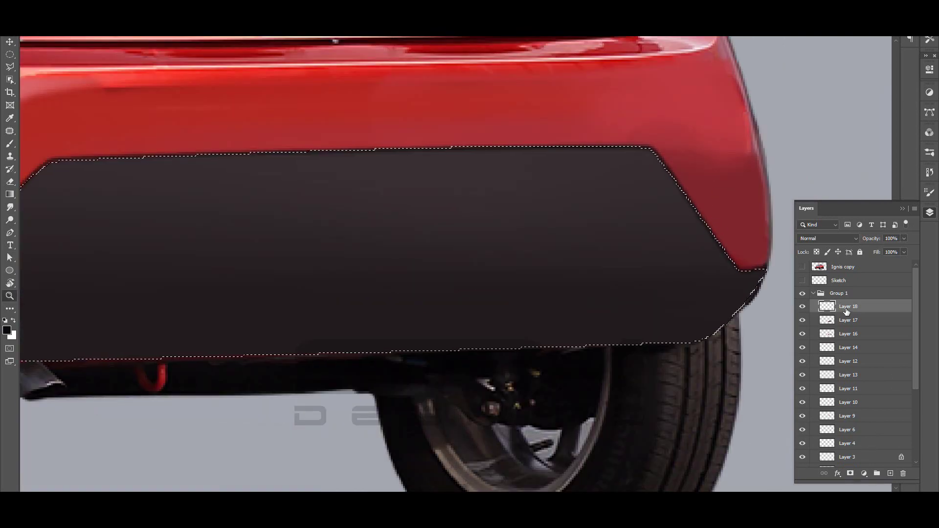
{"action": "scroll", "coordinate": [718, 224], "scroll_direction": "down", "scroll_amount": 2}
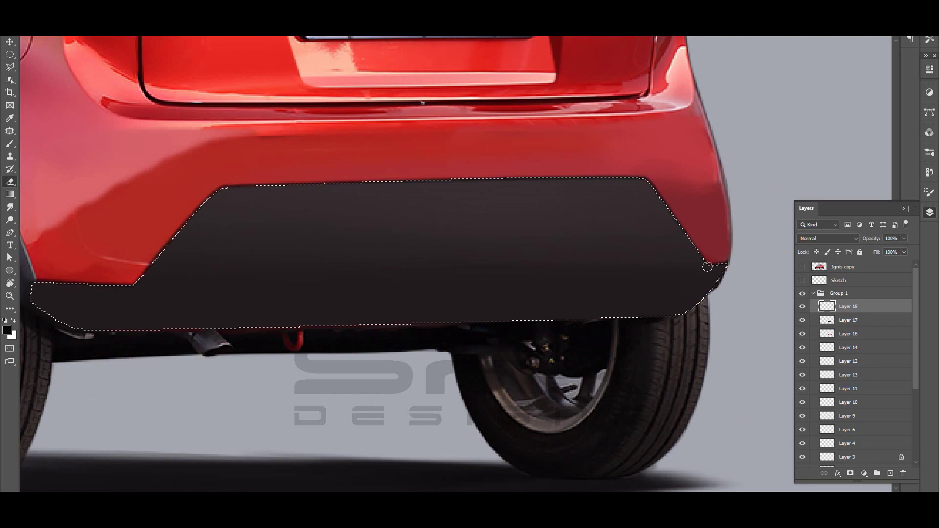
{"action": "scroll", "coordinate": [566, 266], "scroll_direction": "down", "scroll_amount": 1}
{"action": "scroll", "coordinate": [566, 265], "scroll_direction": "down", "scroll_amount": 1}
{"action": "scroll", "coordinate": [567, 266], "scroll_direction": "down", "scroll_amount": 1}
{"action": "scroll", "coordinate": [646, 268], "scroll_direction": "up", "scroll_amount": 2}
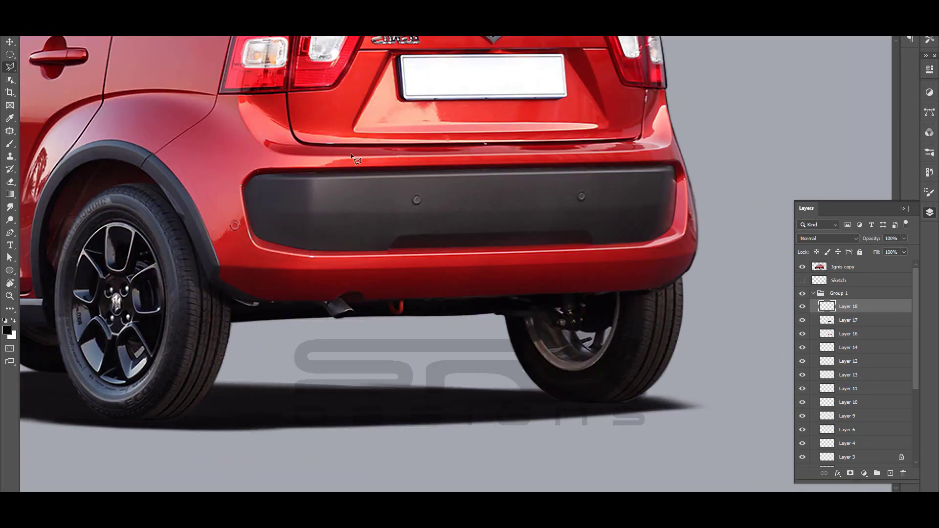
- Copy the original bumper strip onto its own layer and fit it along the panel edge
{"action": "key", "text": "l"}
{"action": "left_click", "coordinate": [809, 269]}
{"action": "key", "text": "ctrl+v"}
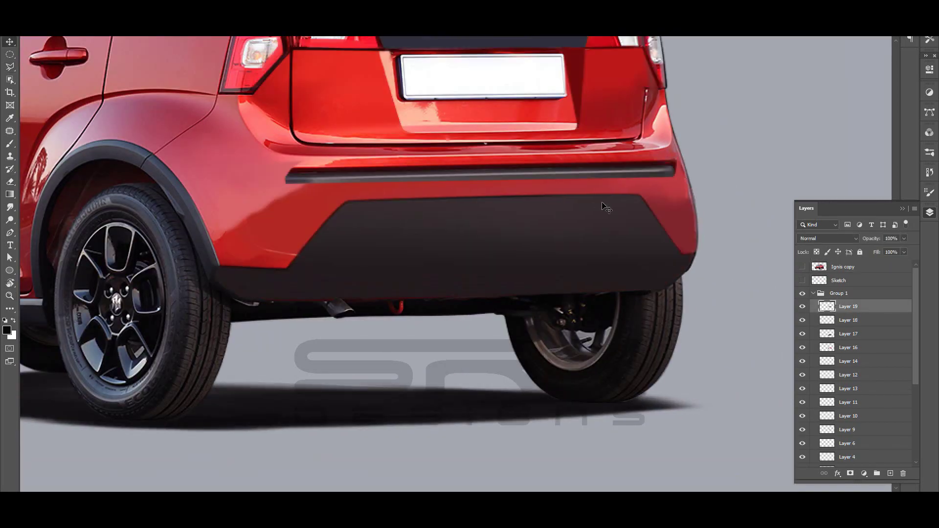
{"action": "key", "text": "ctrl+t"}
{"action": "key", "text": "Return"}
- Refine the strip's placement, checking it at 63% opacity before restoring 100%
{"action": "key", "text": "e"}
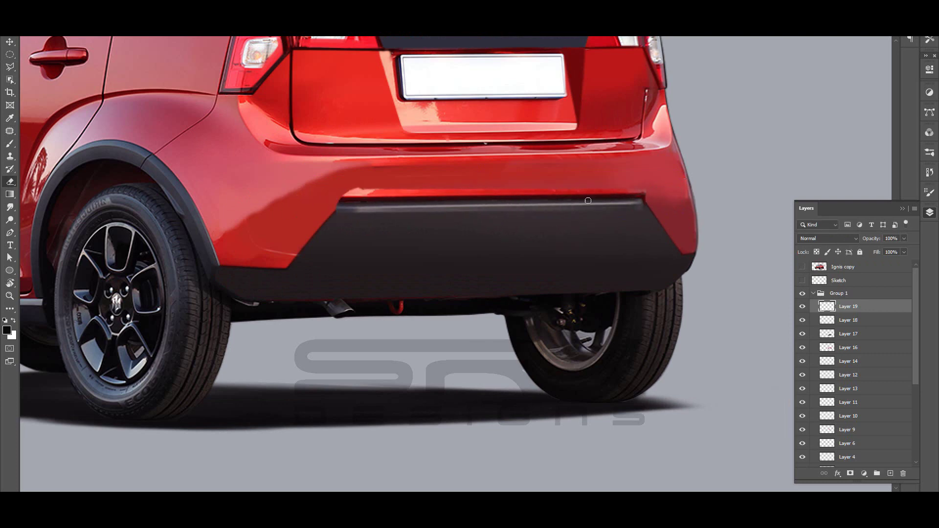
{"action": "key", "text": "ctrl+t"}
{"action": "key", "text": "Return"}
{"action": "key", "text": "6"}
{"action": "key", "text": "3"}
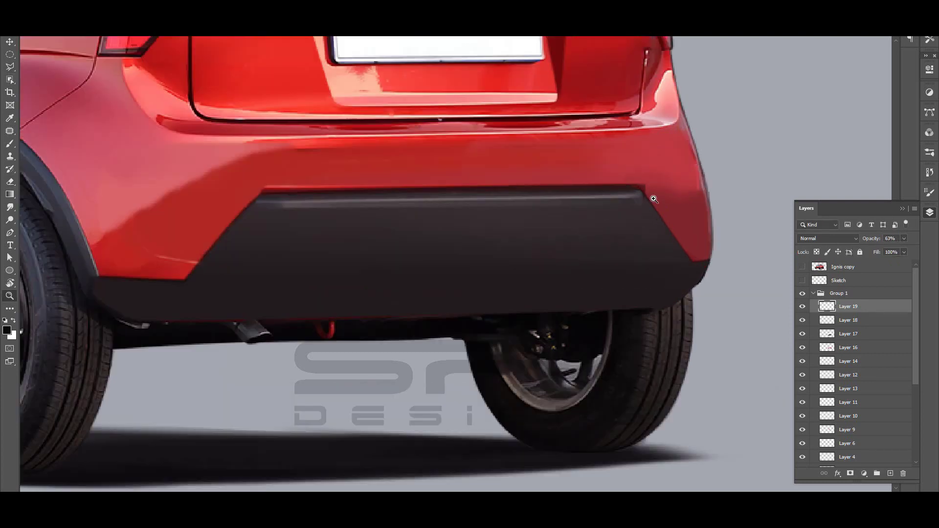
{"action": "scroll", "coordinate": [646, 130], "scroll_direction": "up", "scroll_amount": 1}
{"action": "key", "text": "ctrl+t"}
{"action": "key", "text": "Return"}
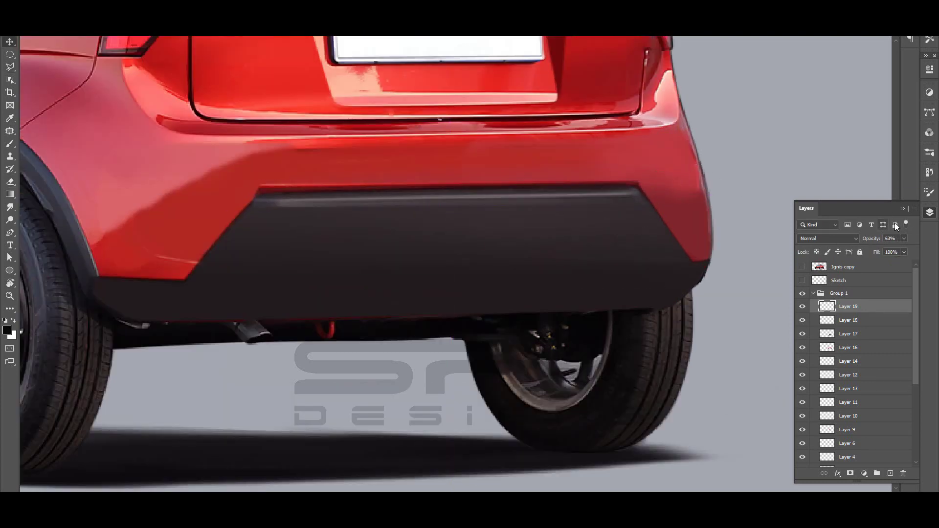
{"action": "key", "text": "0"}
- Tilt the view along the bumper angle, then reset and zoom back onto the rear bumper
{"action": "key", "text": "e"}
{"action": "key", "text": "r"}
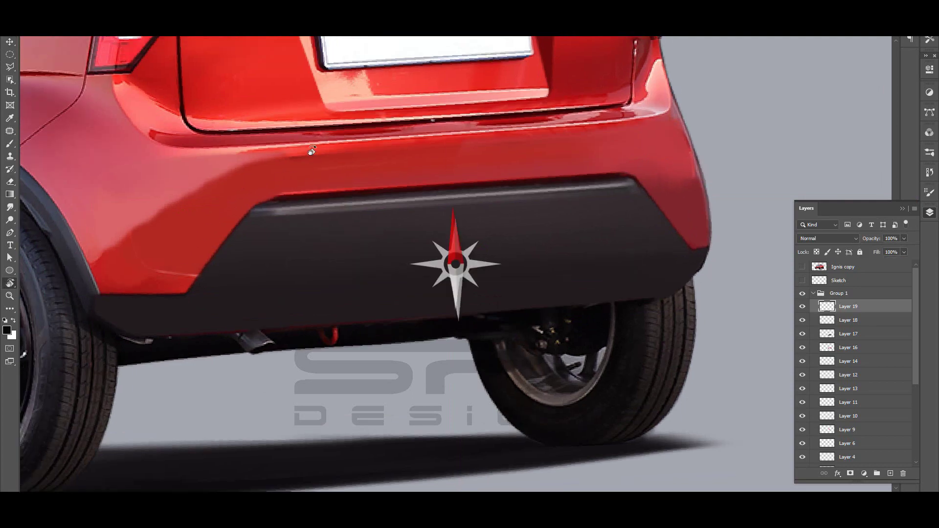
{"action": "left_click_drag", "start_coordinate": [349, 177], "coordinate": [389, 193]}
{"action": "key", "text": "b"}
{"action": "key", "text": "ctrl+0"}
{"action": "key", "text": "z"}
{"action": "left_click", "coordinate": [489, 157]}
{"action": "key", "text": "l"}
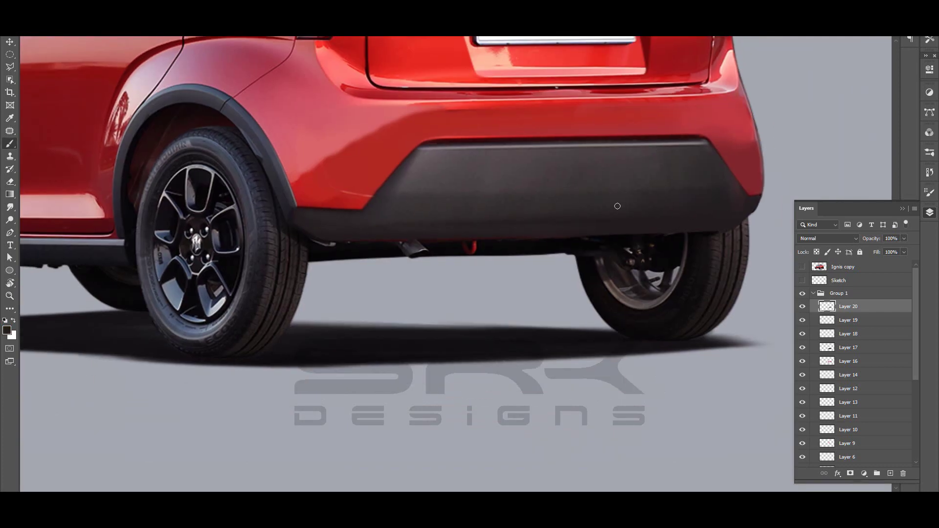
- On a new layer, darken where the red body meets the black bumper
{"action": "right_click", "coordinate": [617, 206]}
{"action": "left_click", "coordinate": [890, 474]}
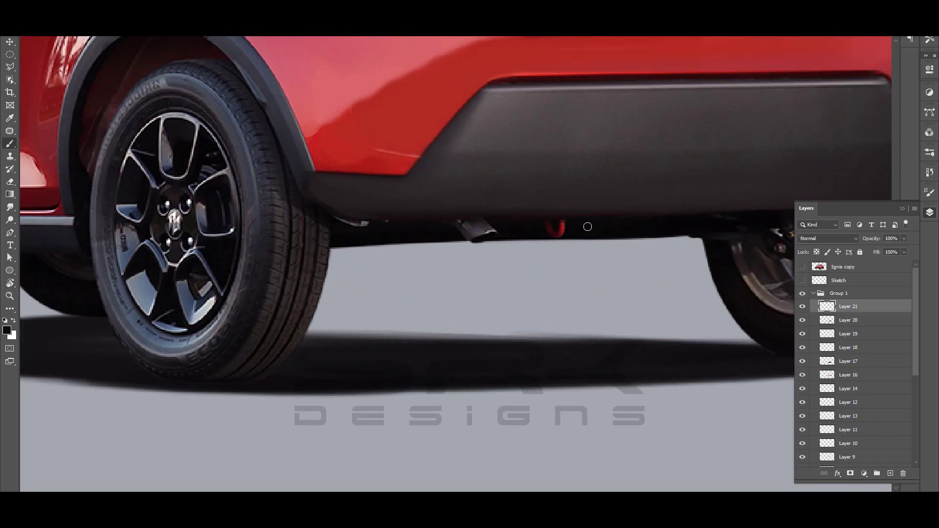
{"action": "left_click", "coordinate": [802, 307]}
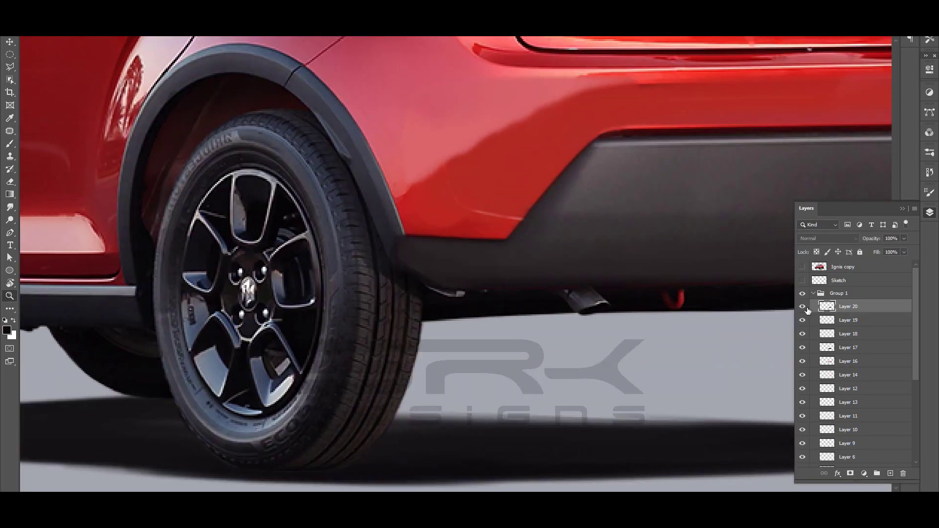
{"action": "key", "text": "b"}
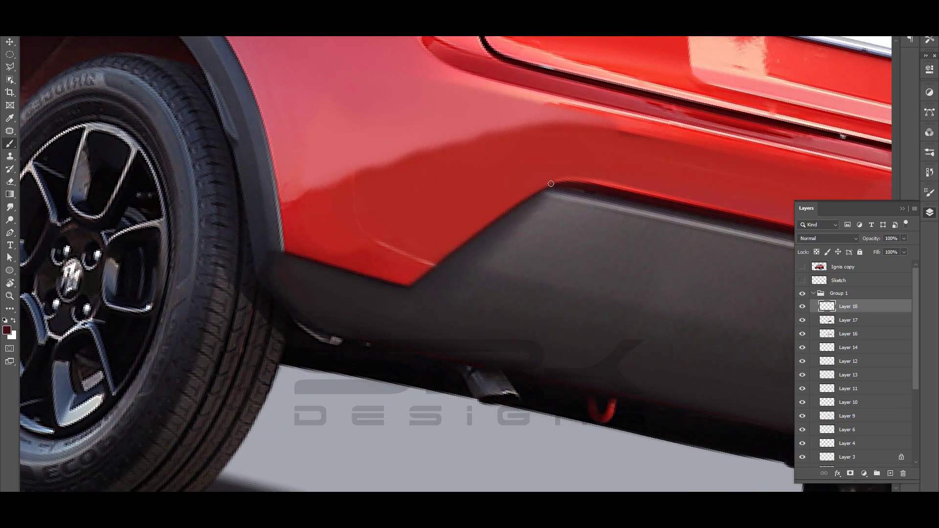
{"action": "left_click_drag", "start_coordinate": [544, 186], "coordinate": [455, 251]}
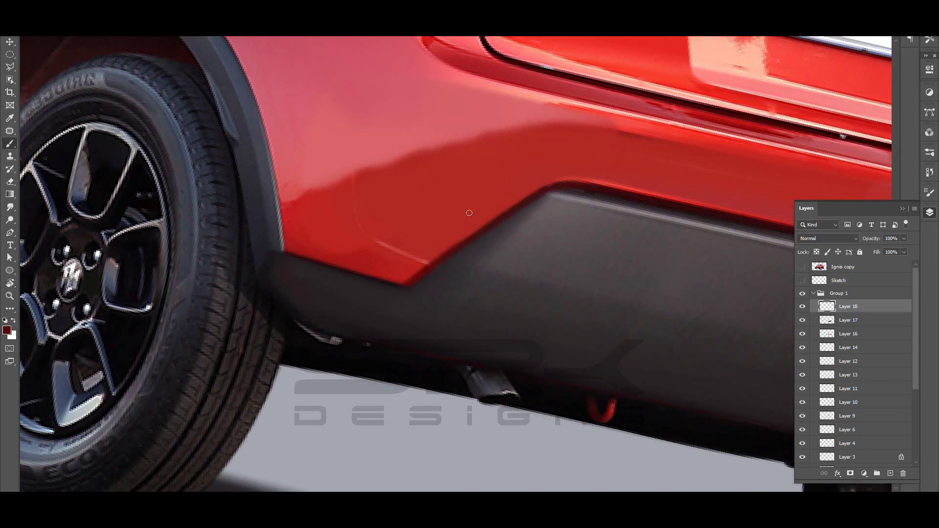
{"action": "mouse_move", "coordinate": [469, 213]}
{"action": "left_mouse_down"}
{"action": "mouse_move", "coordinate": [591, 183]}
{"action": "mouse_move", "coordinate": [491, 199]}
{"action": "left_mouse_up"}
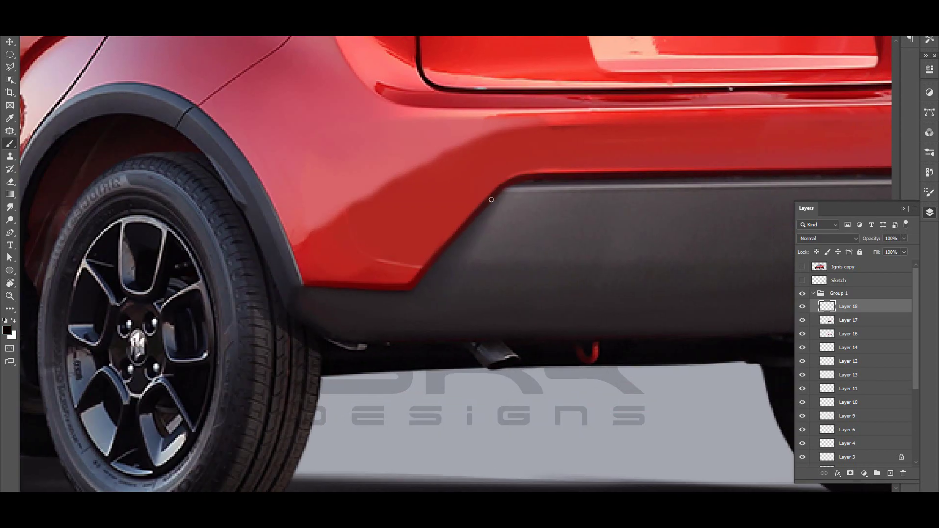
{"action": "left_click", "coordinate": [364, 288], "text": "ctrl"}
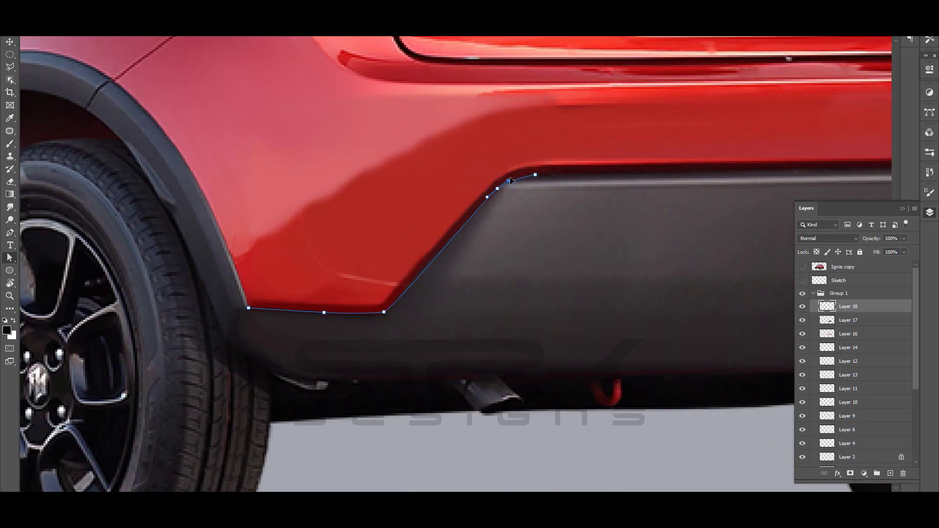
- Hide the path outline and zoom out slightly on the bumper
{"action": "right_click", "coordinate": [587, 123]}
{"action": "key", "text": "Escape"}
{"action": "key", "text": "z"}
{"action": "mouse_move", "coordinate": [595, 201]}
{"action": "left_mouse_down"}
{"action": "mouse_move", "coordinate": [378, 275]}
{"action": "mouse_move", "coordinate": [563, 225]}
{"action": "left_mouse_up"}
{"action": "key", "text": "b"}
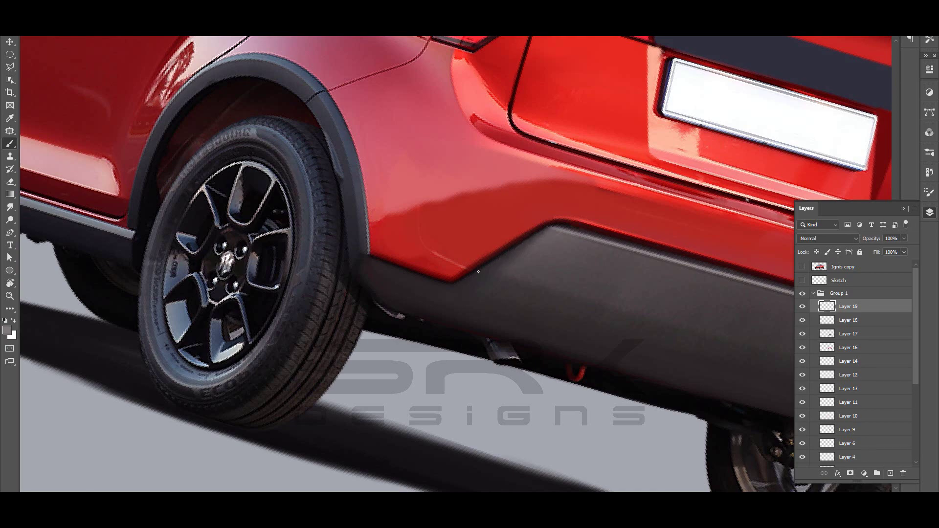
{"action": "scroll", "coordinate": [538, 233], "scroll_direction": "up", "scroll_amount": 2}
{"action": "scroll", "coordinate": [558, 199], "scroll_direction": "up", "scroll_amount": 2}
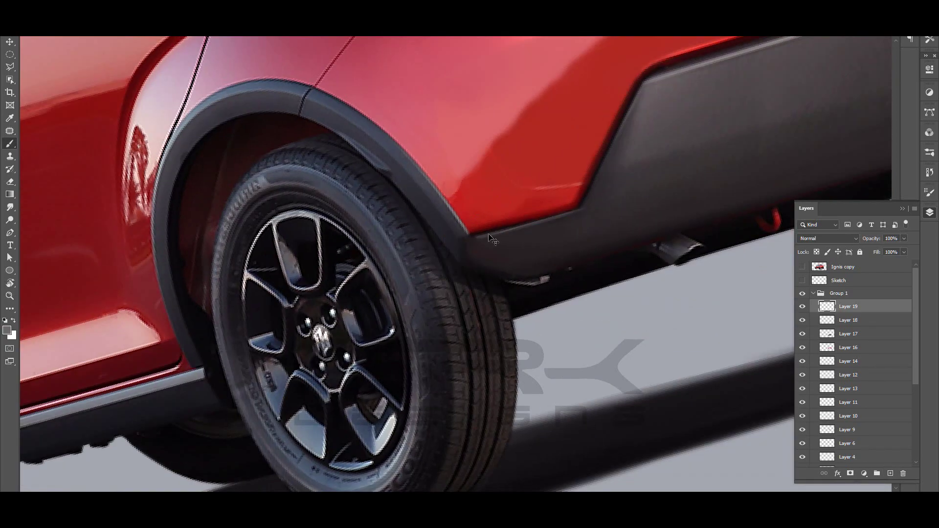
{"action": "scroll", "coordinate": [570, 214], "scroll_direction": "down", "scroll_amount": 3}
- Sample the bumper's dark grey as the brush colour
{"action": "key", "text": "l"}
{"action": "scroll", "coordinate": [459, 153], "scroll_direction": "up", "scroll_amount": 3}
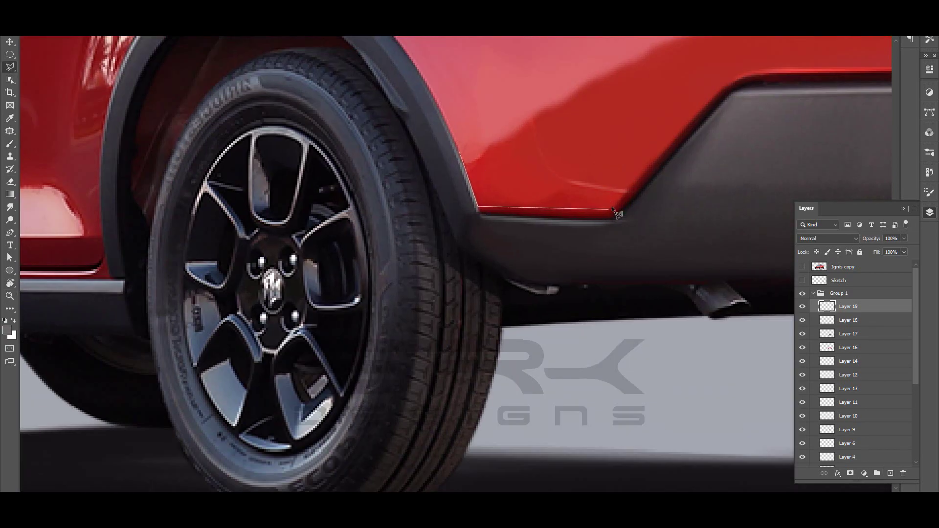
{"action": "scroll", "coordinate": [583, 218], "scroll_direction": "down", "scroll_amount": 2}
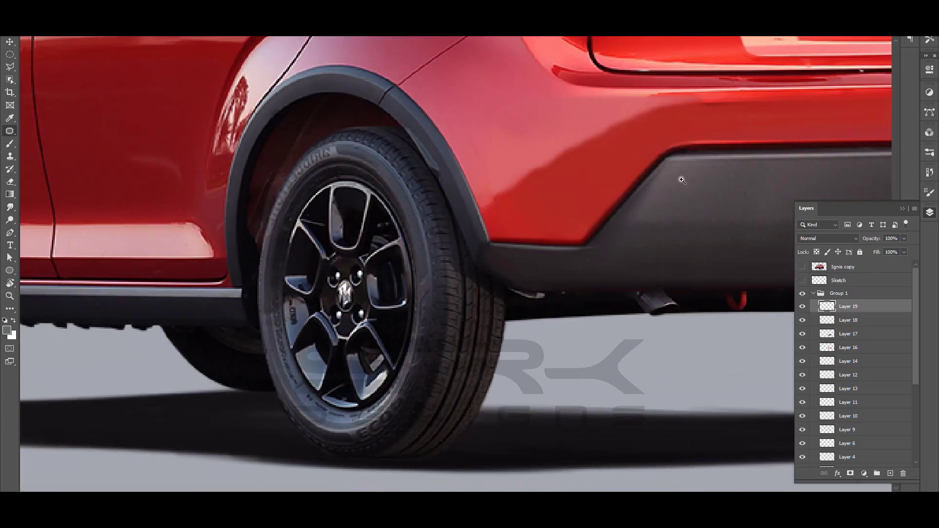
{"action": "scroll", "coordinate": [682, 180], "scroll_direction": "down", "scroll_amount": 5}
{"action": "scroll", "coordinate": [632, 228], "scroll_direction": "up", "scroll_amount": 5}
{"action": "key", "text": "b"}
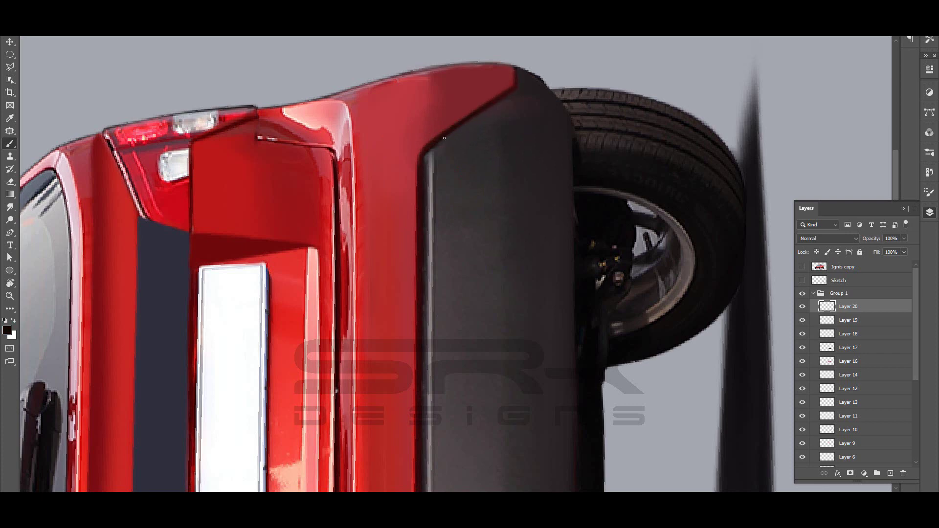
{"action": "left_click", "coordinate": [432, 162], "text": "alt"}
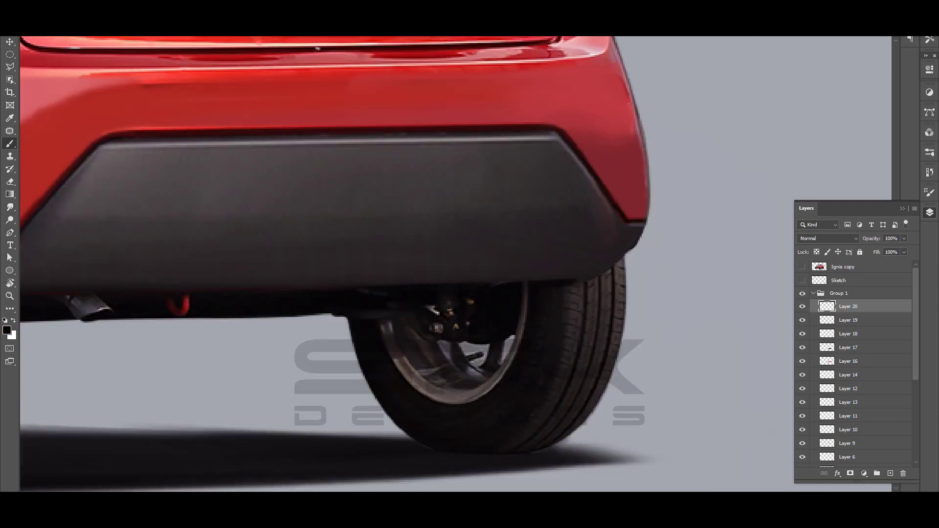
- Tilt the view along the bumper edge, level it, then rotate around the taillight
{"action": "left_click_drag", "start_coordinate": [605, 203], "coordinate": [400, 113]}
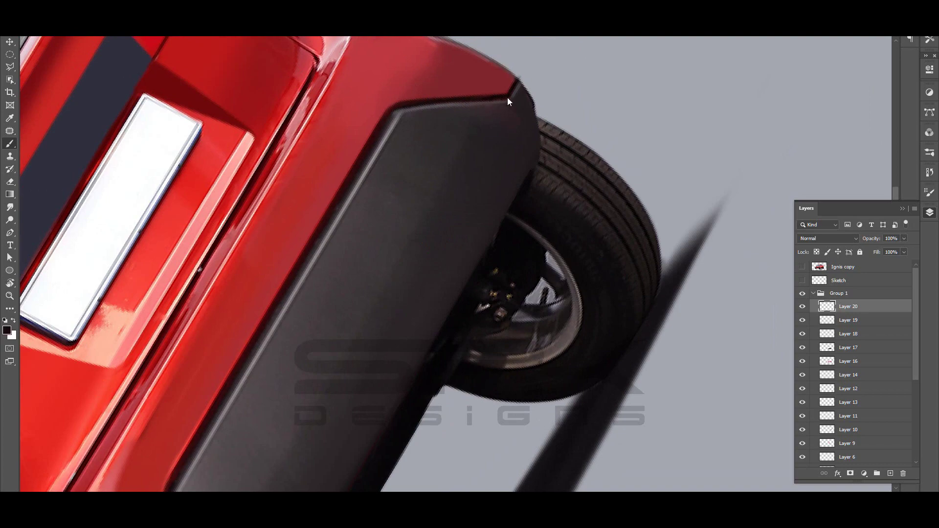
{"action": "key", "text": "Escape"}
{"action": "scroll", "coordinate": [515, 205], "scroll_direction": "up", "scroll_amount": 3}
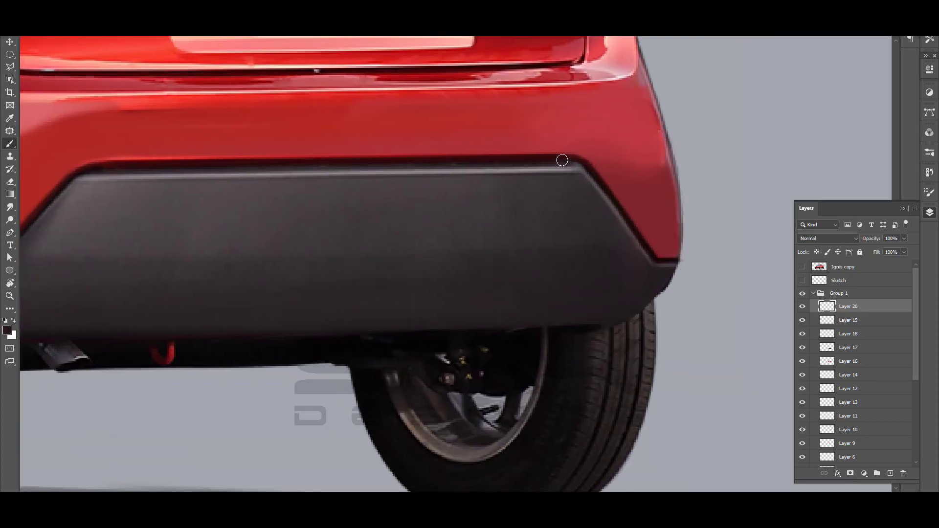
{"action": "scroll", "coordinate": [563, 166], "scroll_direction": "down", "scroll_amount": 5}
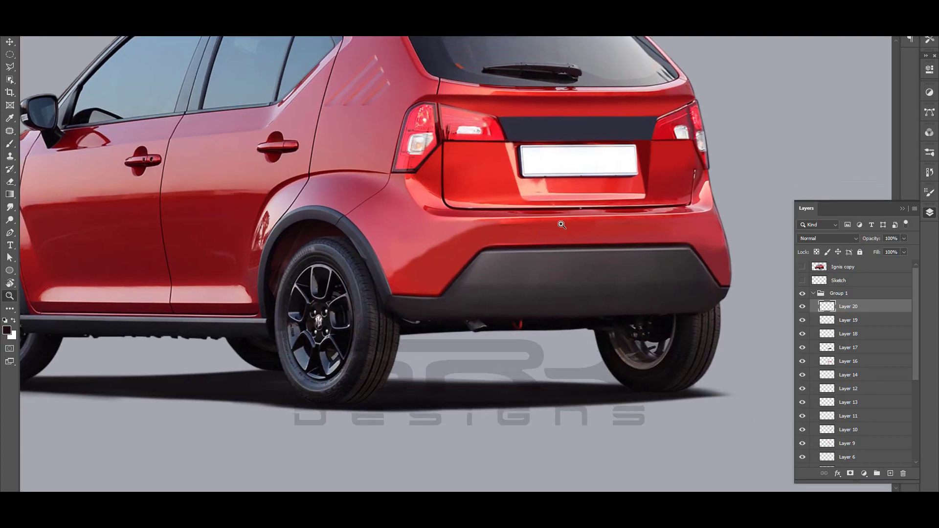
{"action": "scroll", "coordinate": [538, 196], "scroll_direction": "up", "scroll_amount": 1}
{"action": "scroll", "coordinate": [514, 215], "scroll_direction": "up", "scroll_amount": 4}
{"action": "scroll", "coordinate": [496, 228], "scroll_direction": "up", "scroll_amount": 2}
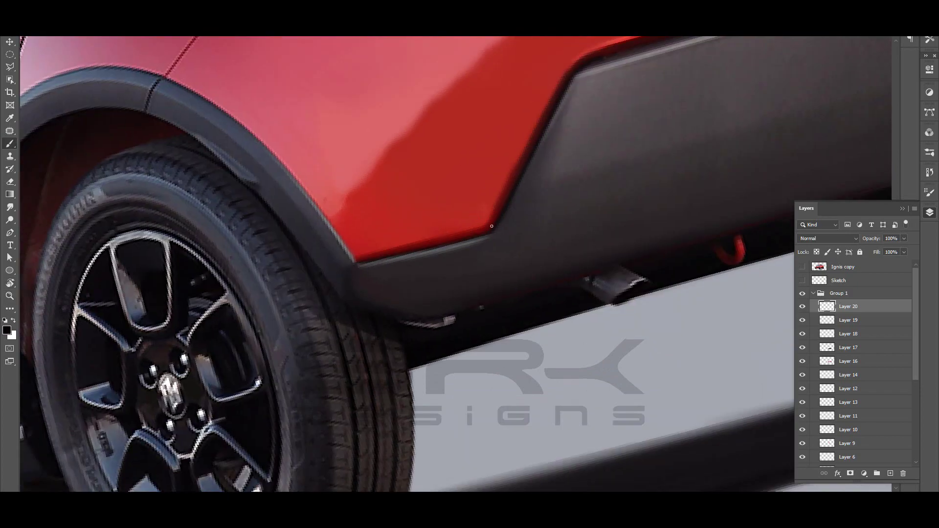
{"action": "scroll", "coordinate": [492, 226], "scroll_direction": "down", "scroll_amount": 2}
{"action": "scroll", "coordinate": [514, 234], "scroll_direction": "down", "scroll_amount": 1}
{"action": "scroll", "coordinate": [563, 254], "scroll_direction": "down", "scroll_amount": 4}
{"action": "scroll", "coordinate": [608, 278], "scroll_direction": "down", "scroll_amount": 1}
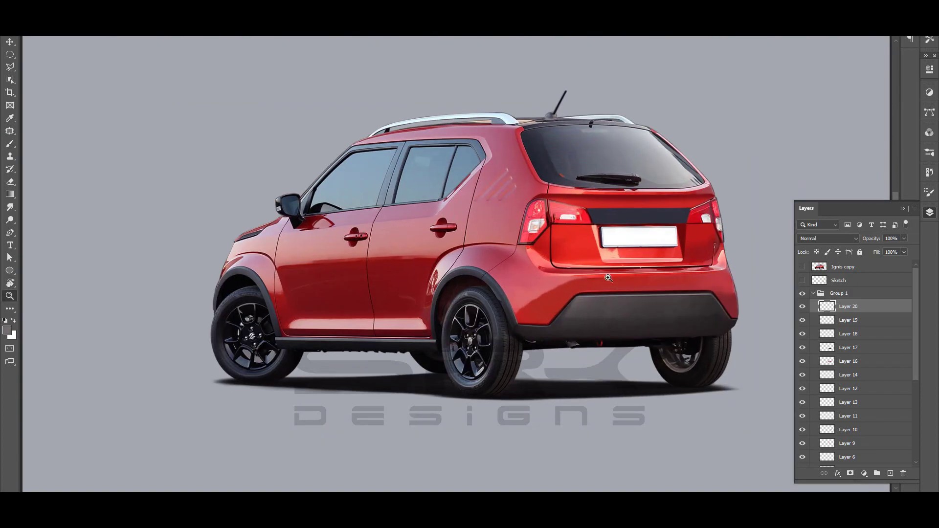
{"action": "scroll", "coordinate": [608, 278], "scroll_direction": "up", "scroll_amount": 1}
{"action": "scroll", "coordinate": [609, 277], "scroll_direction": "up", "scroll_amount": 3}
{"action": "key", "text": "r"}
{"action": "left_click_drag", "start_coordinate": [538, 235], "coordinate": [522, 187]}
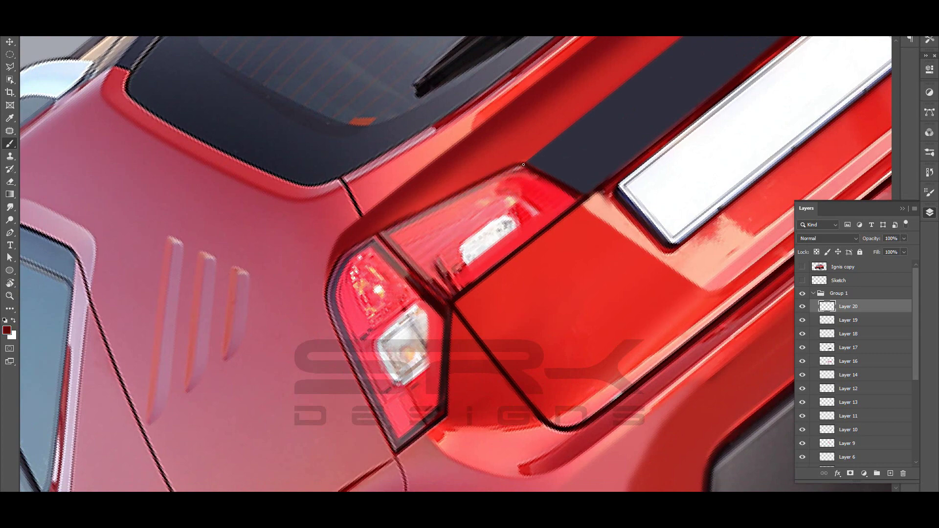
- Level the view and reshape the dark band path's anchors with Direct Selection
{"action": "left_click_drag", "start_coordinate": [524, 165], "coordinate": [443, 169]}
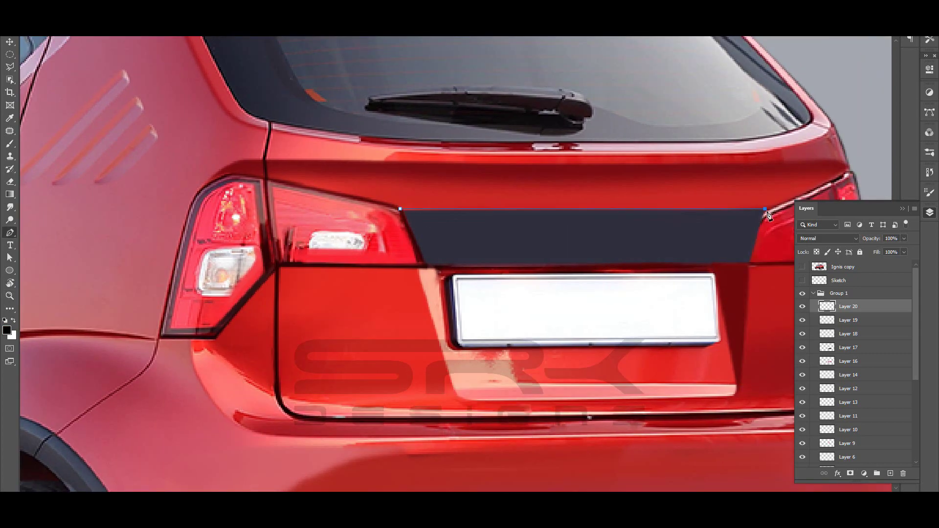
{"action": "key", "text": "a"}
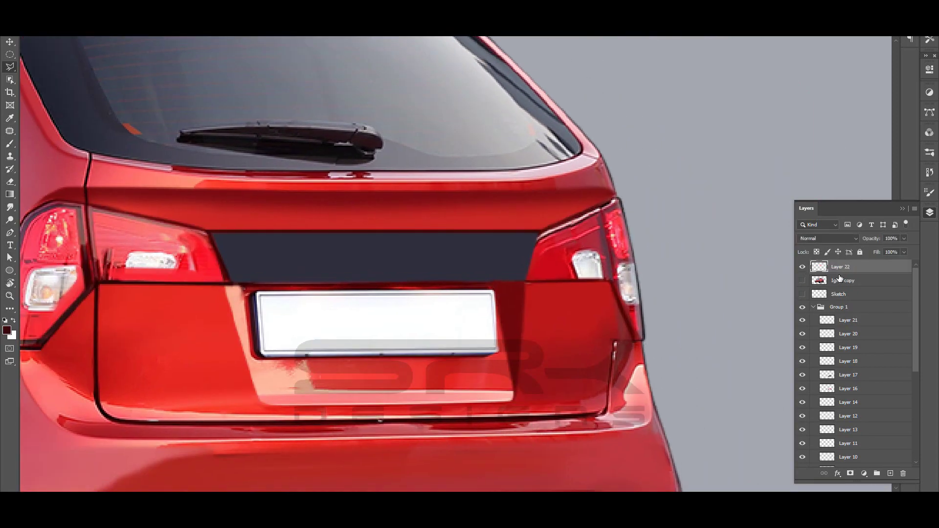
{"action": "key", "text": "Return"}
{"action": "key", "text": "l"}
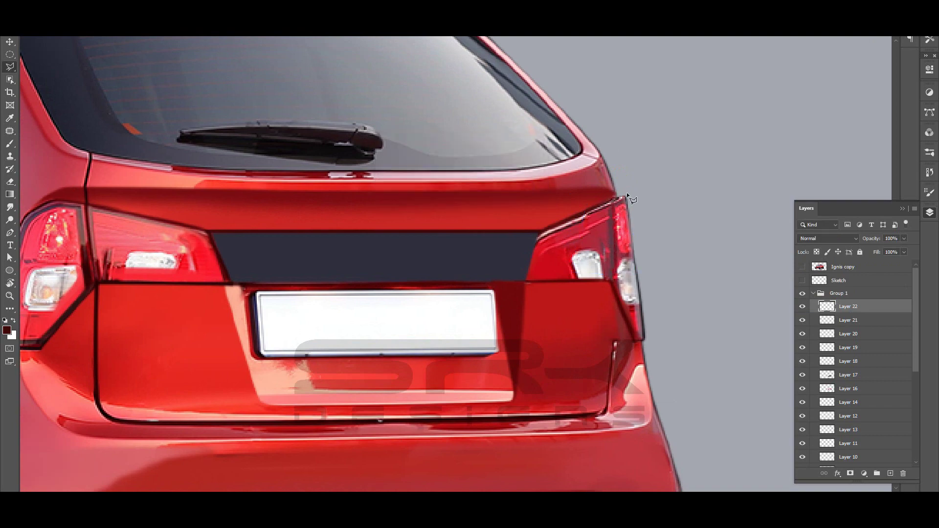
- Sample tailgate reds and paint a cleaner top edge on the tailgate panel
{"action": "left_click", "coordinate": [634, 266]}
{"action": "key", "text": "b"}
{"action": "left_click", "coordinate": [558, 207], "text": "alt"}
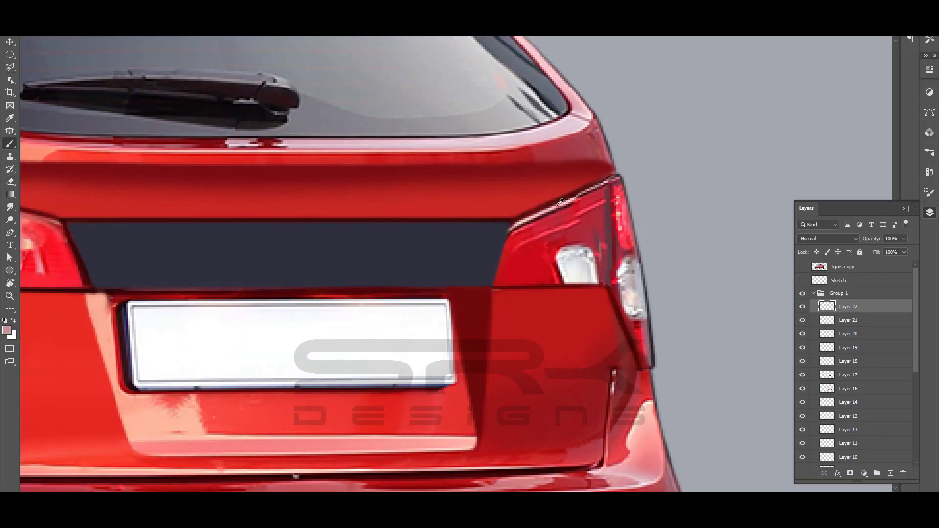
{"action": "left_click", "coordinate": [552, 107], "text": "alt"}
{"action": "key", "text": "r"}
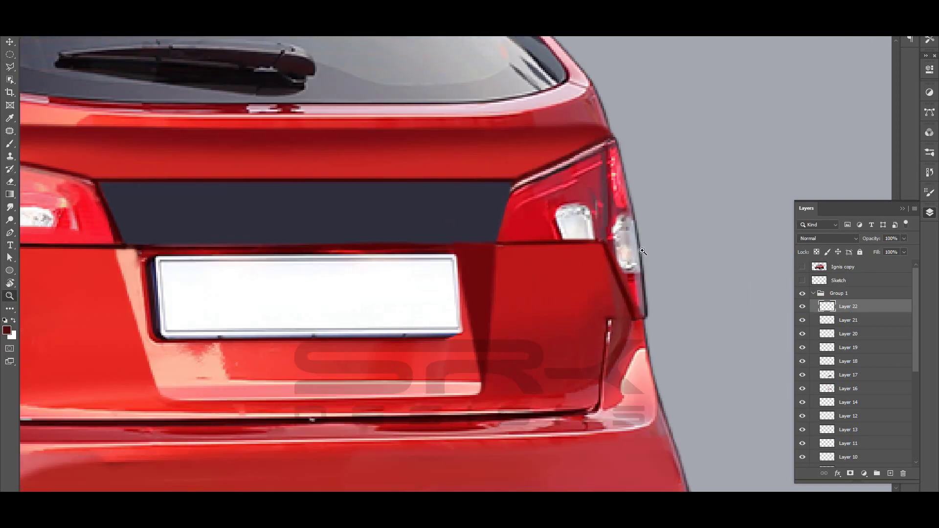
{"action": "left_click_drag", "start_coordinate": [615, 172], "coordinate": [426, 187]}
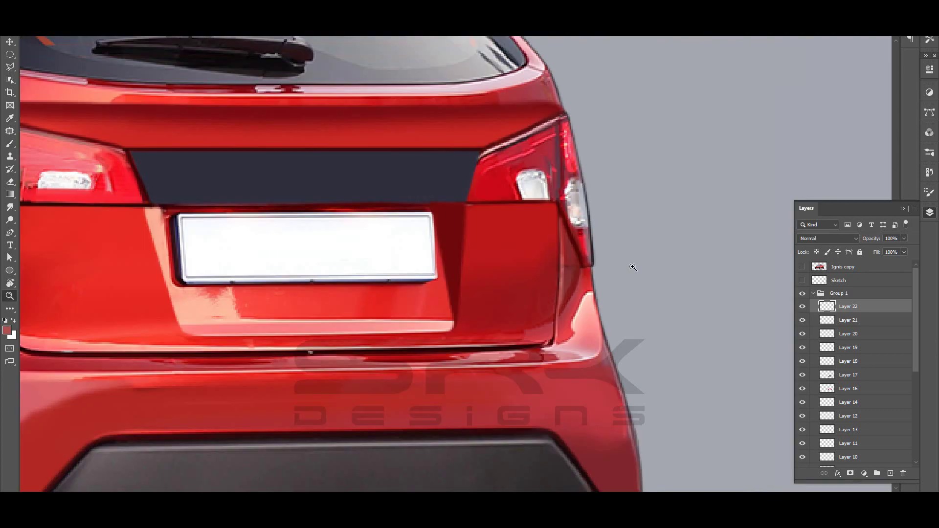
{"action": "left_click_drag", "start_coordinate": [628, 266], "coordinate": [501, 149]}
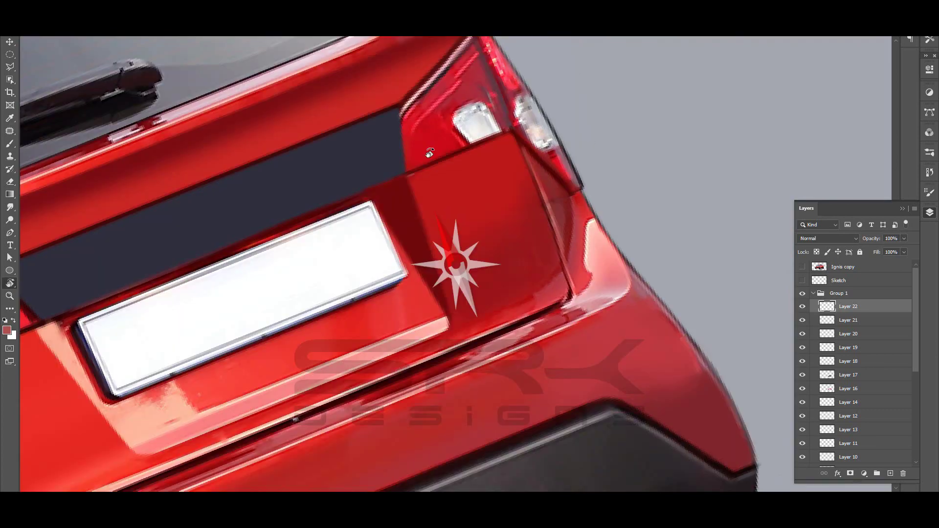
{"action": "left_click_drag", "start_coordinate": [376, 179], "coordinate": [478, 158]}
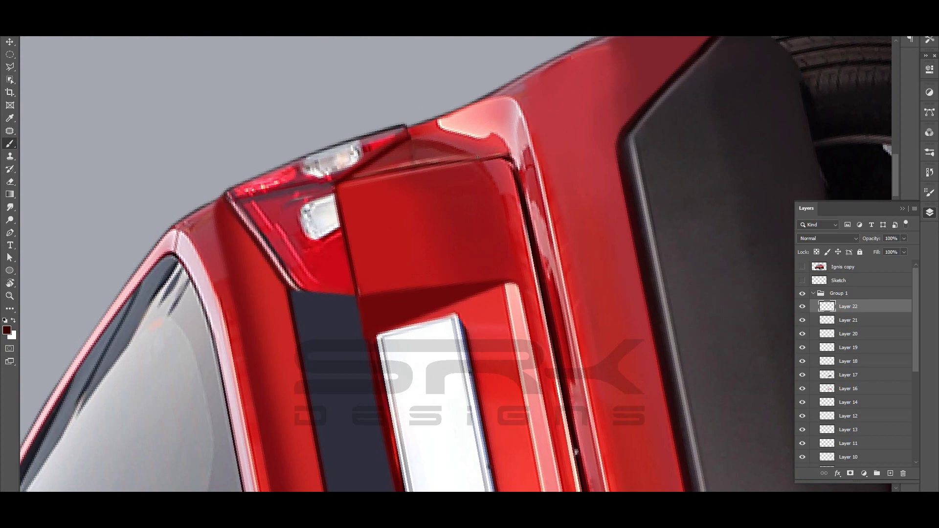
- Zoom in on the rear and sample lighter, darker and brighter reds along the tailgate
{"action": "key", "text": "z"}
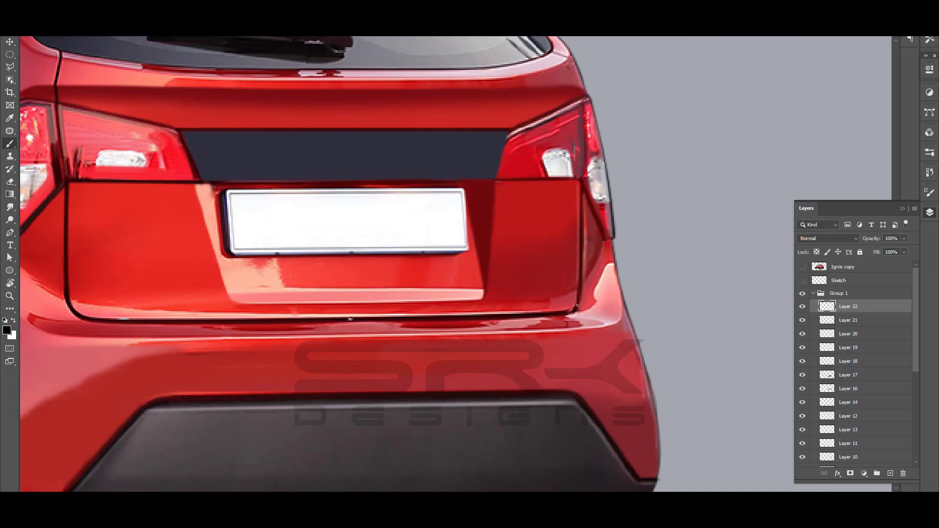
{"action": "key", "text": "ctrl+0"}
{"action": "left_click", "coordinate": [684, 214]}
{"action": "key", "text": "b"}
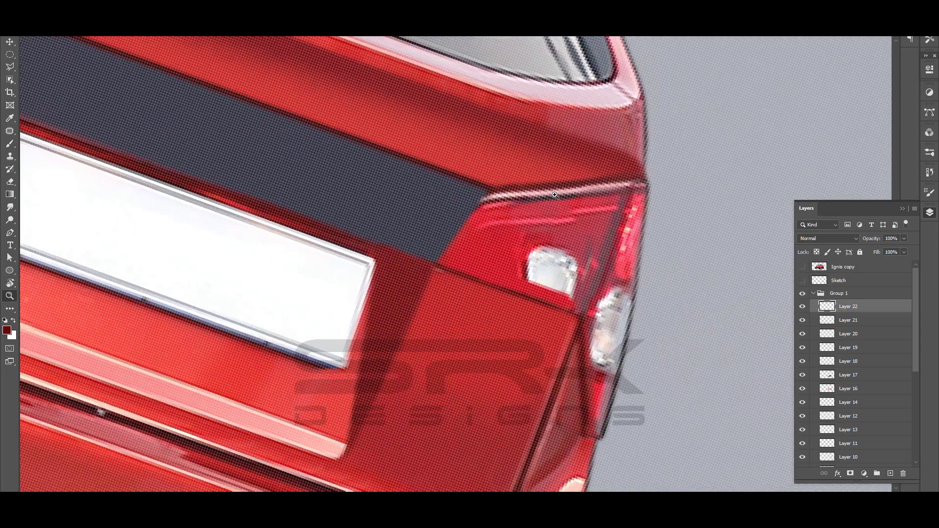
{"action": "key", "text": "r"}
{"action": "left_click_drag", "start_coordinate": [680, 212], "coordinate": [496, 207]}
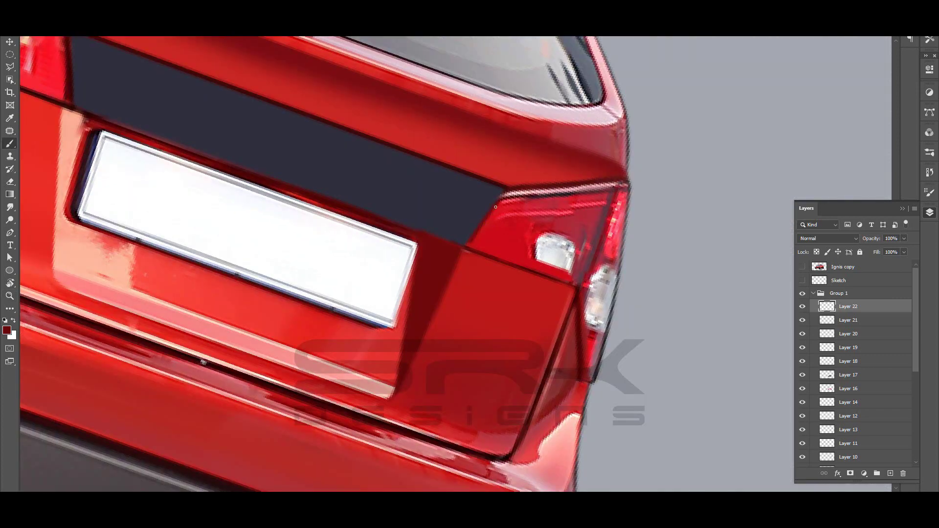
{"action": "left_click", "coordinate": [501, 202], "text": "alt"}
{"action": "left_click", "coordinate": [482, 241], "text": "alt"}
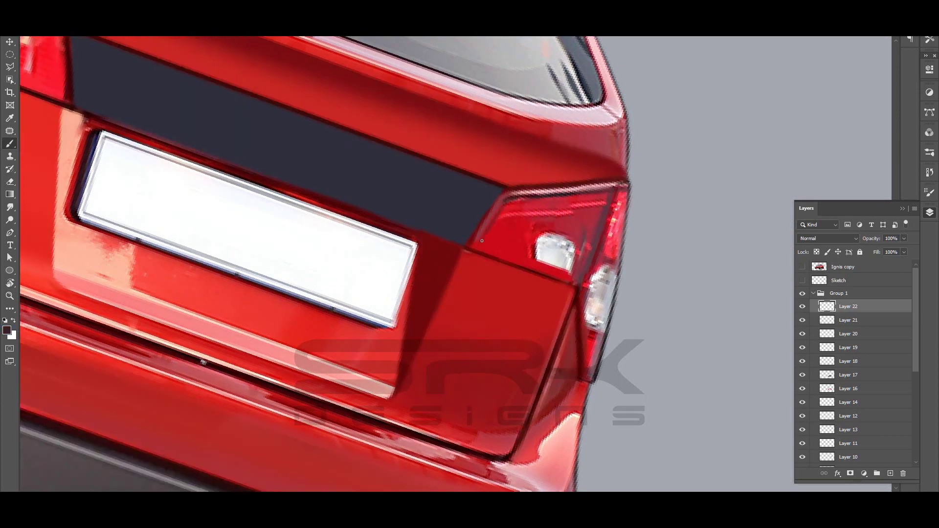
{"action": "left_click", "coordinate": [540, 195], "text": "alt"}
{"action": "key", "text": "Escape"}
- Reset paint colours to black and white and tilt the view around the taillight
{"action": "scroll", "coordinate": [511, 193], "scroll_direction": "down", "scroll_amount": 5}
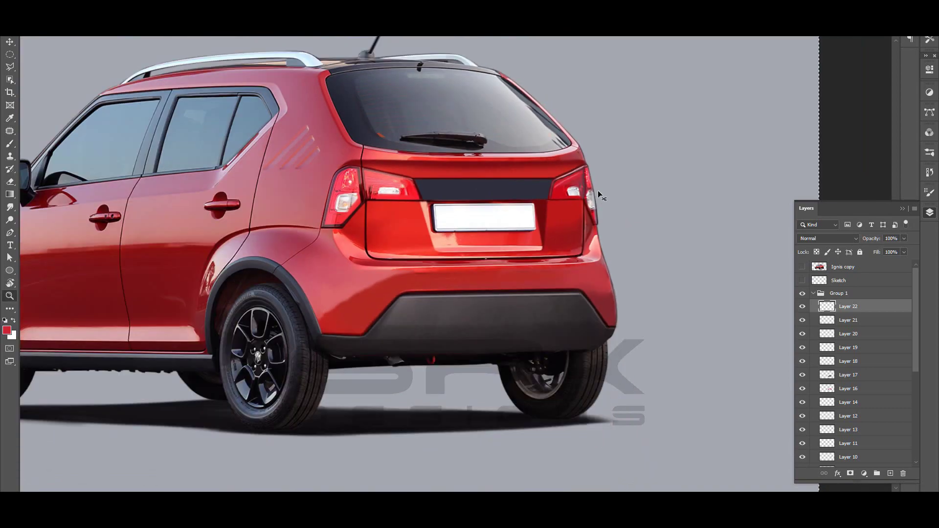
{"action": "scroll", "coordinate": [444, 158], "scroll_direction": "up", "scroll_amount": 5}
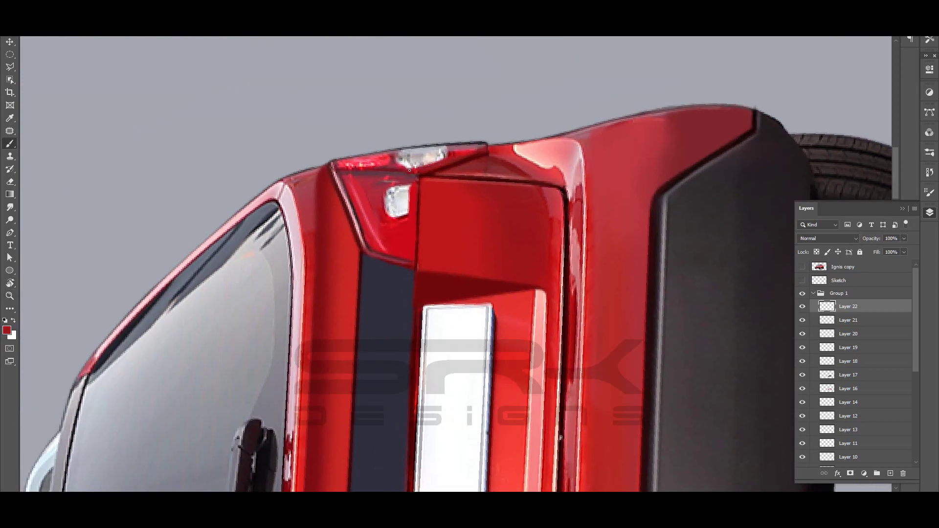
{"action": "key", "text": "d"}
{"action": "left_click_drag", "start_coordinate": [410, 170], "coordinate": [482, 176]}
{"action": "key", "text": "Escape"}
- Move the new smoked taillight piece onto the left taillight
{"action": "scroll", "coordinate": [516, 145], "scroll_direction": "down", "scroll_amount": 5}
{"action": "scroll", "coordinate": [542, 184], "scroll_direction": "up", "scroll_amount": 5}
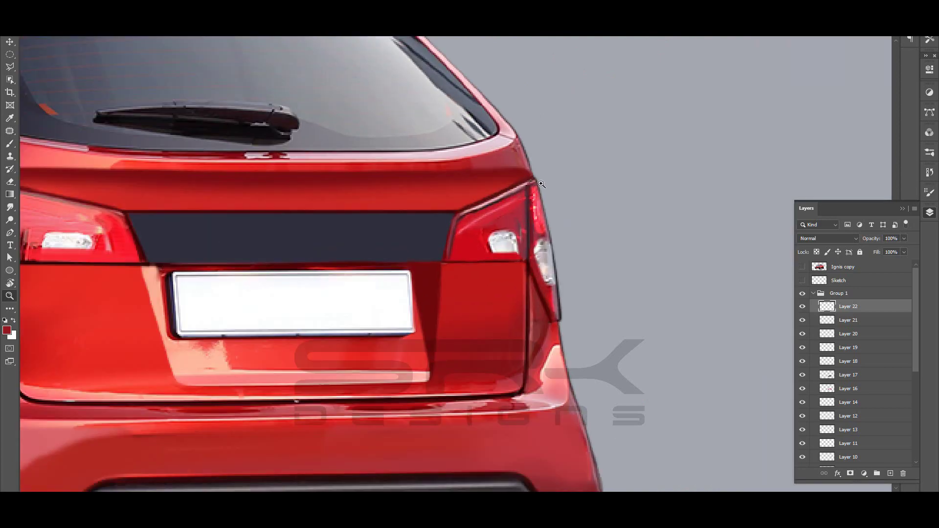
{"action": "scroll", "coordinate": [532, 196], "scroll_direction": "down", "scroll_amount": 5}
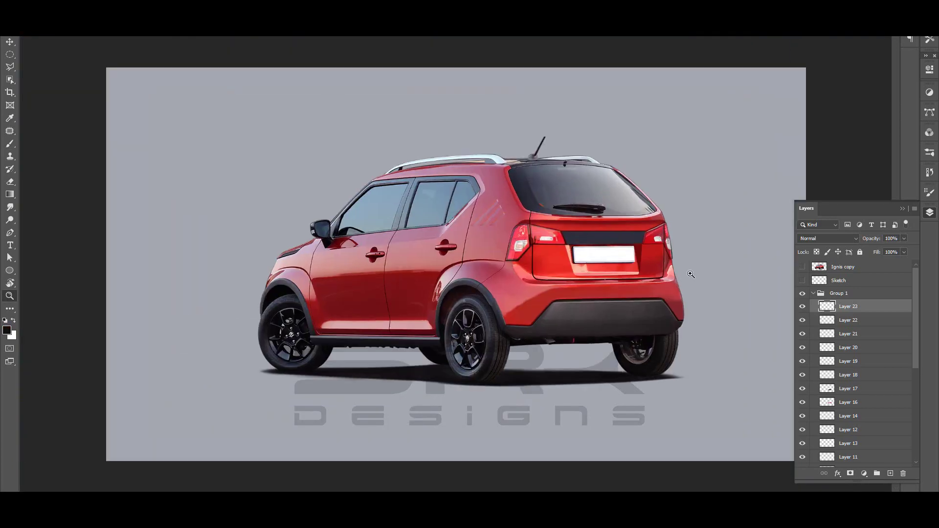
{"action": "left_click_drag", "start_coordinate": [553, 274], "coordinate": [582, 188]}
{"action": "scroll", "coordinate": [582, 193], "scroll_direction": "up", "scroll_amount": 3}
{"action": "left_click_drag", "start_coordinate": [561, 155], "coordinate": [540, 279]}
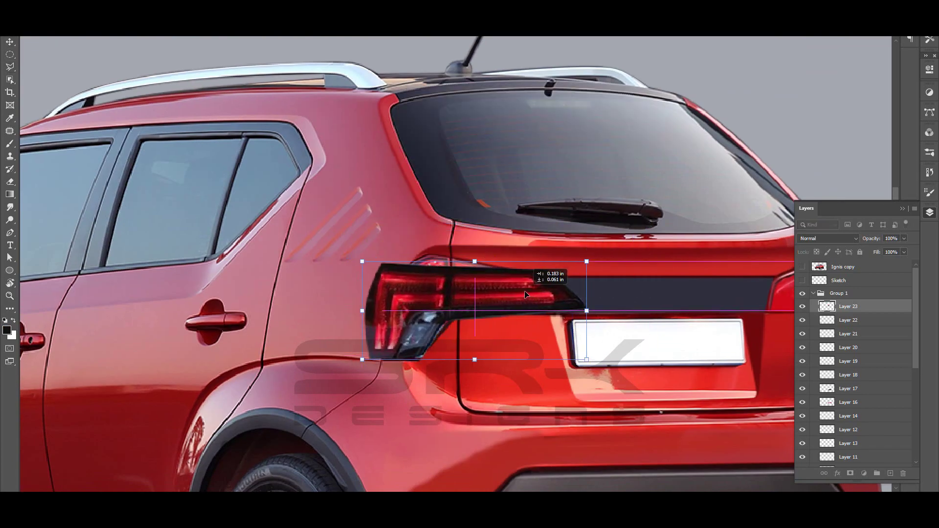
- Slant and warp the taillight piece to match the tailgate's angle
{"action": "key", "text": "ctrl+t"}
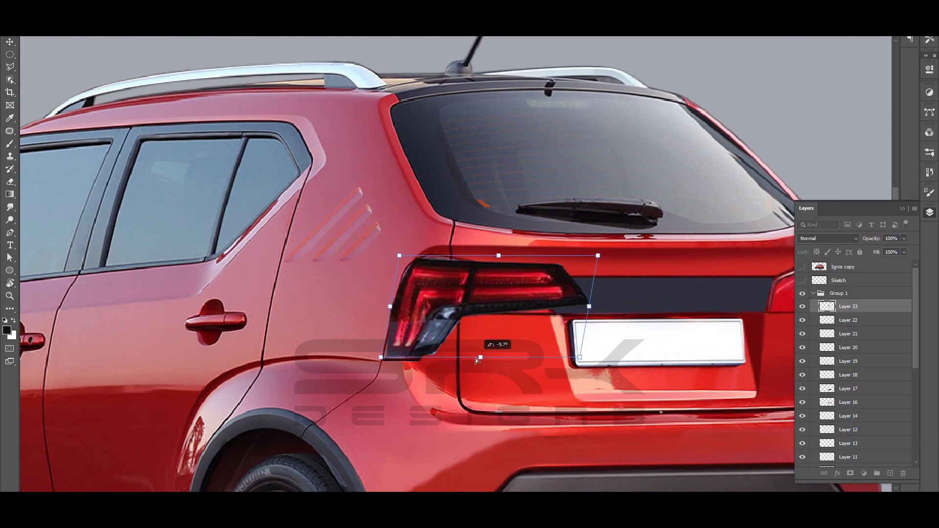
{"action": "left_click_drag", "start_coordinate": [475, 359], "coordinate": [461, 360]}
{"action": "key", "text": "Return"}
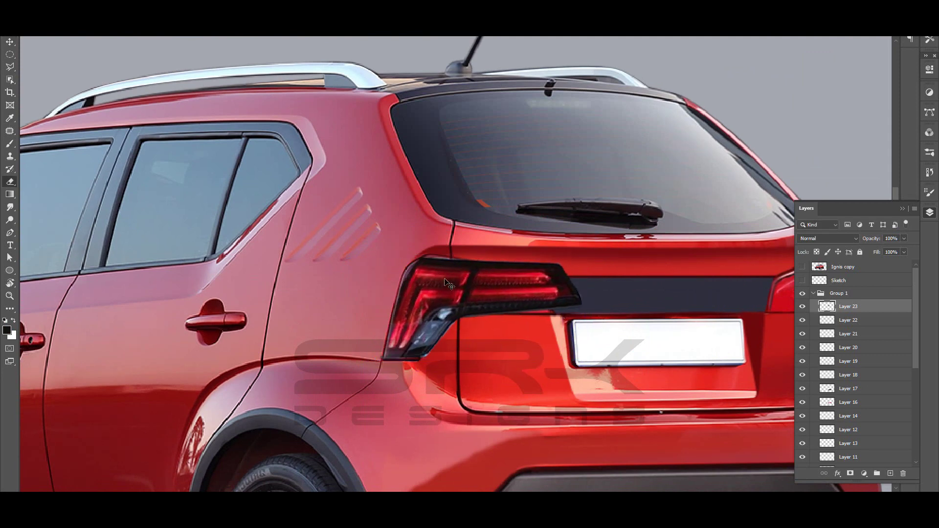
{"action": "key", "text": "ctrl+t"}
{"action": "right_click", "coordinate": [568, 272]}
{"action": "left_click", "coordinate": [598, 332]}
{"action": "left_click_drag", "start_coordinate": [609, 256], "coordinate": [597, 252]}
{"action": "key", "text": "Return"}
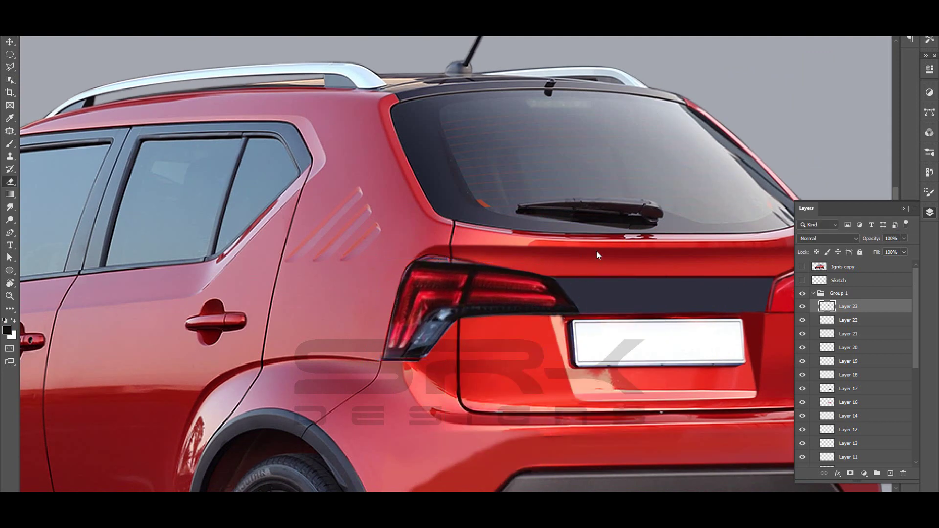
{"action": "key", "text": "Escape"}
{"action": "key", "text": "ctrl+t"}
{"action": "scroll", "coordinate": [523, 240], "scroll_direction": "down", "scroll_amount": 1}
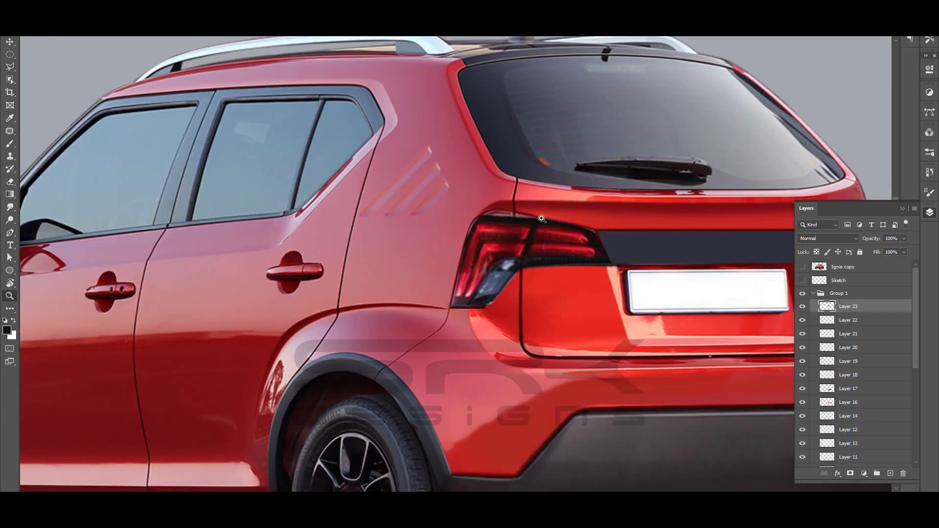
{"action": "key", "text": "Return"}
- Lasso a taillight section, copy it to a new layer, and rotate it onto the tailgate
{"action": "key", "text": "l"}
{"action": "scroll", "coordinate": [531, 230], "scroll_direction": "up", "scroll_amount": 1}
{"action": "left_click", "coordinate": [534, 194]}
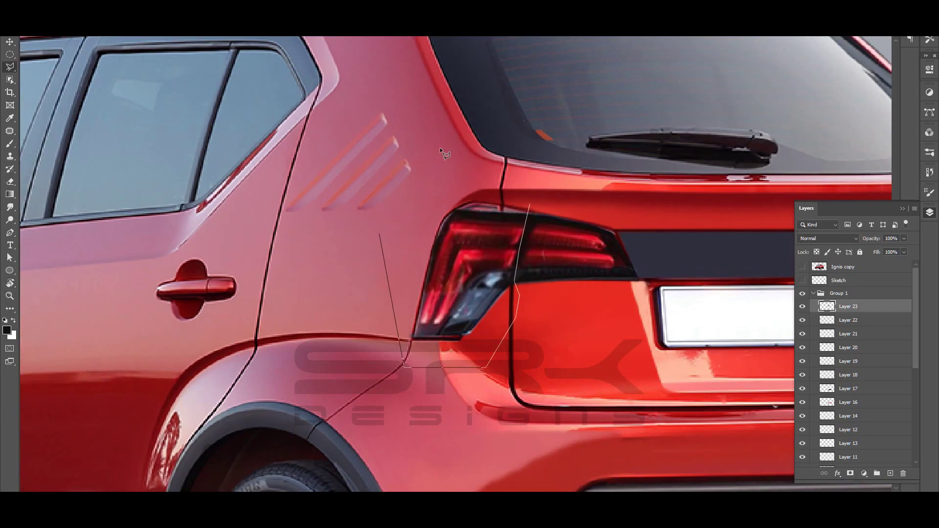
{"action": "right_click", "coordinate": [509, 241]}
{"action": "left_click", "coordinate": [602, 306]}
{"action": "key", "text": "ctrl+t"}
{"action": "left_click_drag", "start_coordinate": [442, 200], "coordinate": [441, 195]}
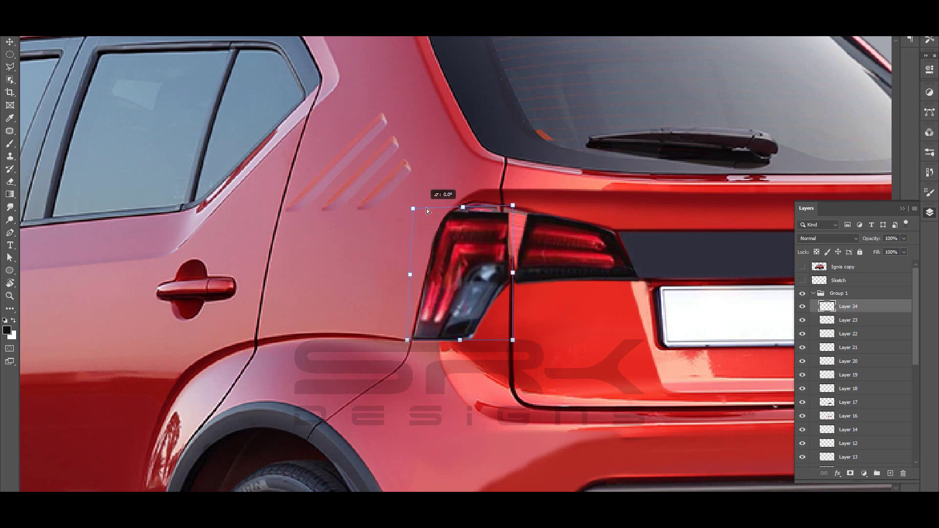
{"action": "key", "text": "Return"}
- Outline the lamp section, transform the taillight on Layer 23, and add a new layer
{"action": "key", "text": "l"}
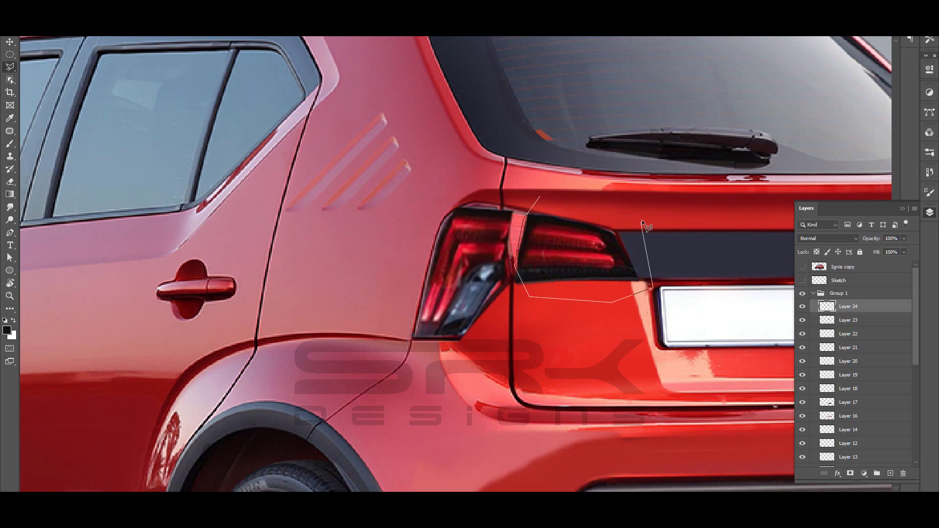
{"action": "double_click", "coordinate": [526, 224]}
{"action": "key", "text": "ctrl+t"}
{"action": "key", "text": "Return"}
{"action": "left_click", "coordinate": [849, 320]}
{"action": "key", "text": "ctrl+t"}
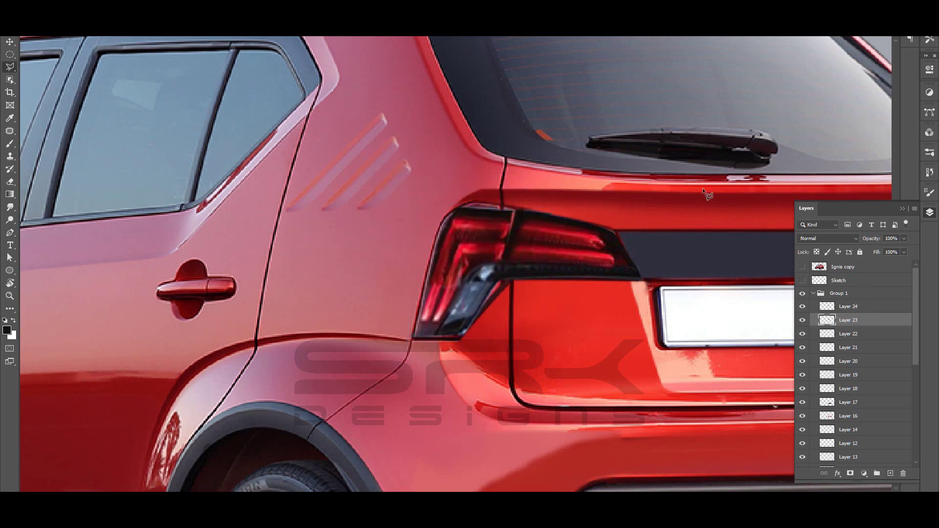
{"action": "key", "text": "ctrl+shift+alt+n"}
- Move Layer 25 above Layer 24 with the Brush tool ready
{"action": "key", "text": "b"}
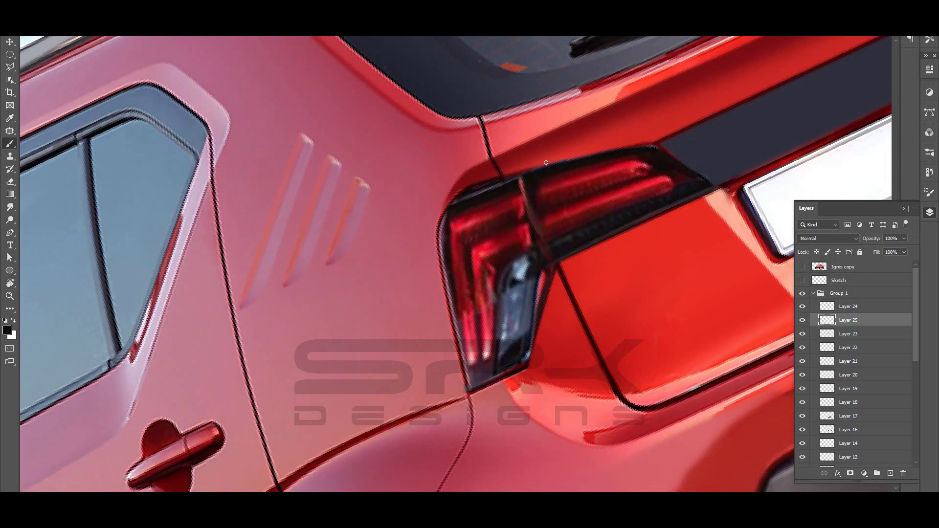
{"action": "scroll", "coordinate": [551, 243], "scroll_direction": "down", "scroll_amount": 2}
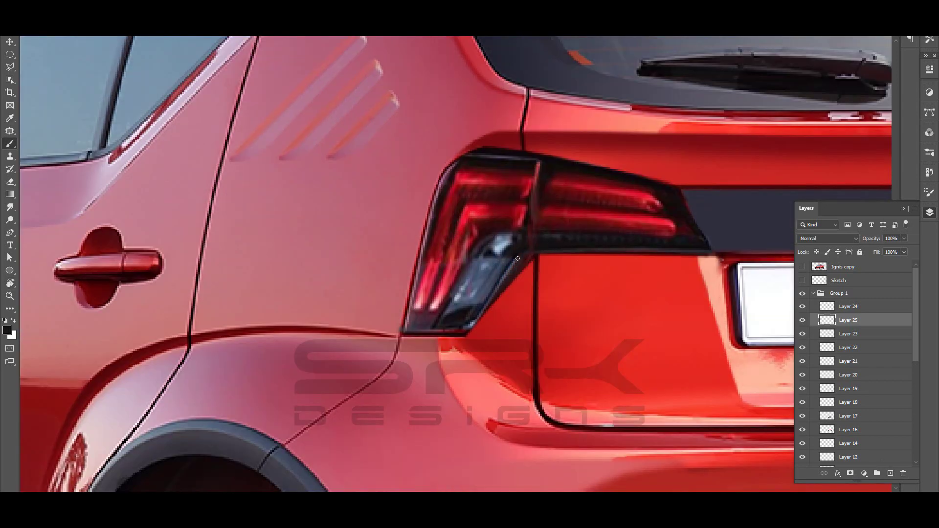
{"action": "key", "text": "ctrl+bracketright"}
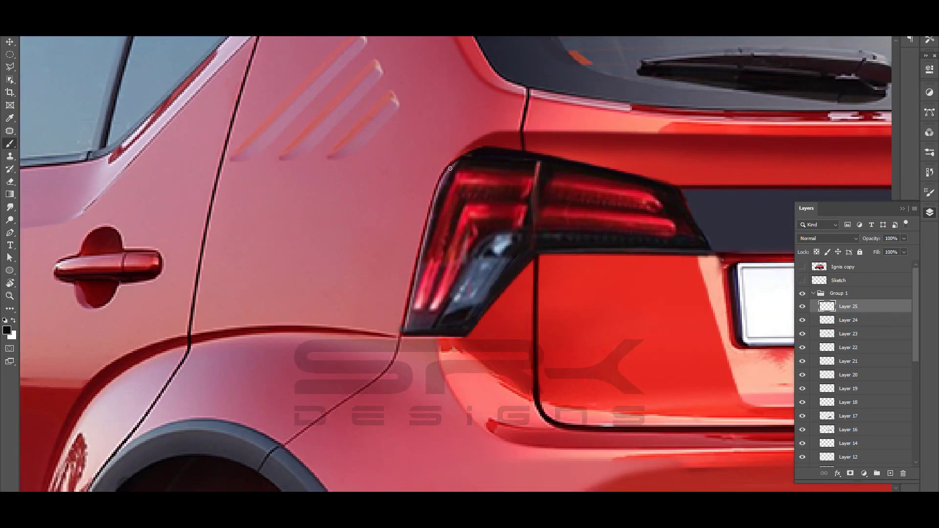
{"action": "scroll", "coordinate": [519, 172], "scroll_direction": "down", "scroll_amount": 1}
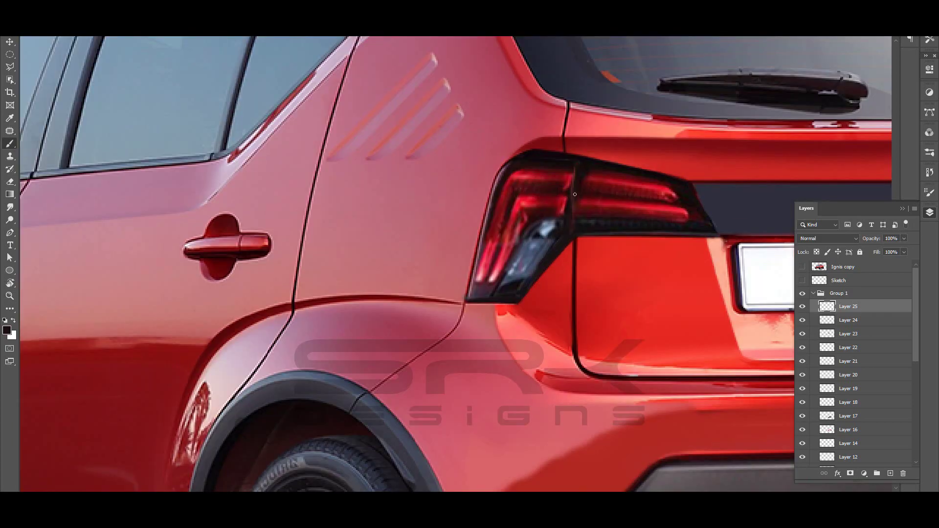
{"action": "scroll", "coordinate": [575, 227], "scroll_direction": "down", "scroll_amount": 1}
- Sample the taillight colour and a lighter body colour near the lamp
{"action": "left_click_drag", "start_coordinate": [604, 151], "coordinate": [440, 227]}
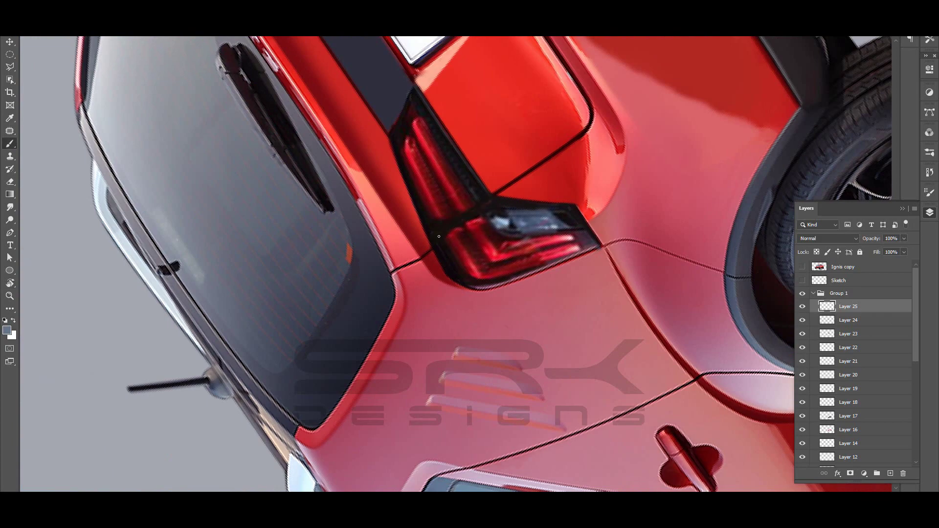
{"action": "key", "text": "d"}
{"action": "scroll", "coordinate": [538, 211], "scroll_direction": "down", "scroll_amount": 2}
{"action": "scroll", "coordinate": [557, 214], "scroll_direction": "up", "scroll_amount": 2}
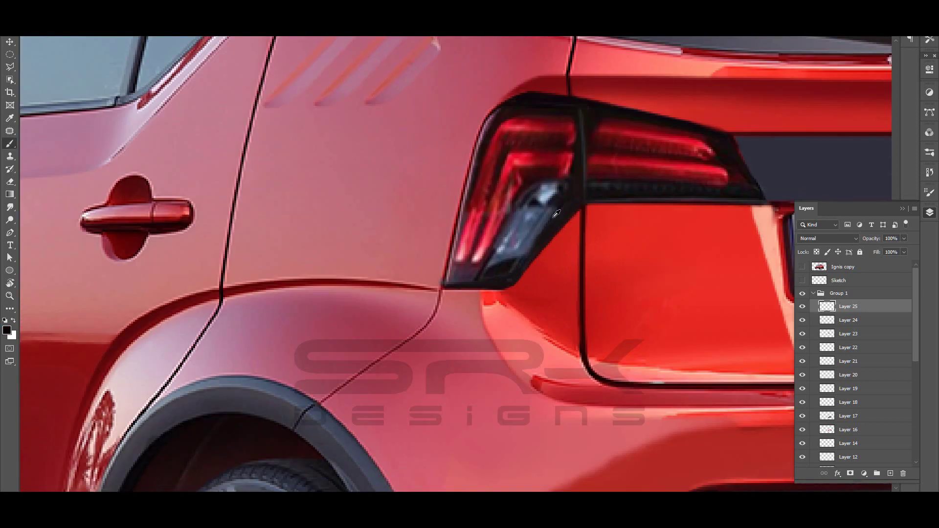
{"action": "left_click", "coordinate": [388, 275], "text": "alt"}
{"action": "scroll", "coordinate": [539, 245], "scroll_direction": "right", "scroll_amount": 2}
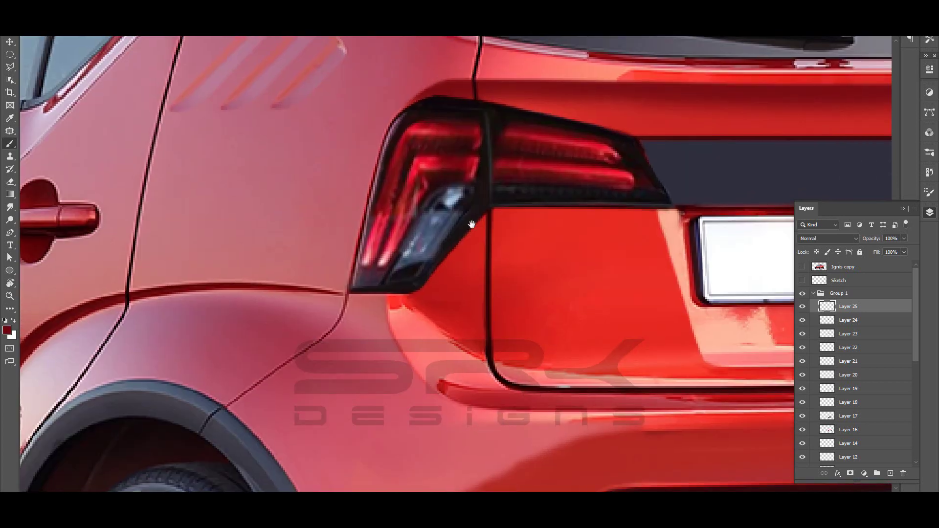
{"action": "left_click", "coordinate": [673, 243], "text": "alt"}
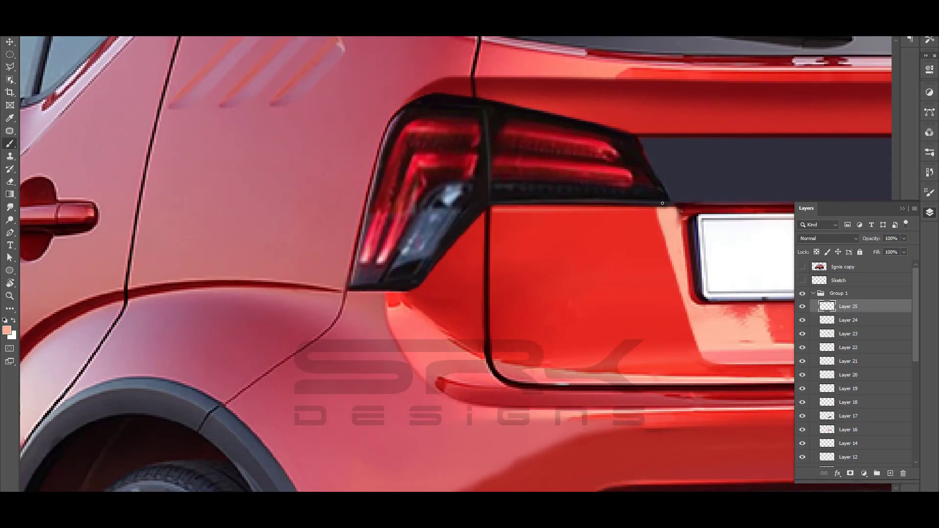
{"action": "scroll", "coordinate": [507, 209], "scroll_direction": "down", "scroll_amount": 2}
{"action": "scroll", "coordinate": [538, 216], "scroll_direction": "down", "scroll_amount": 2}
- Erase along the lamp edges in a rotated view, then start a path at the dark band's corner
{"action": "key", "text": "e"}
{"action": "scroll", "coordinate": [607, 222], "scroll_direction": "up", "scroll_amount": 3}
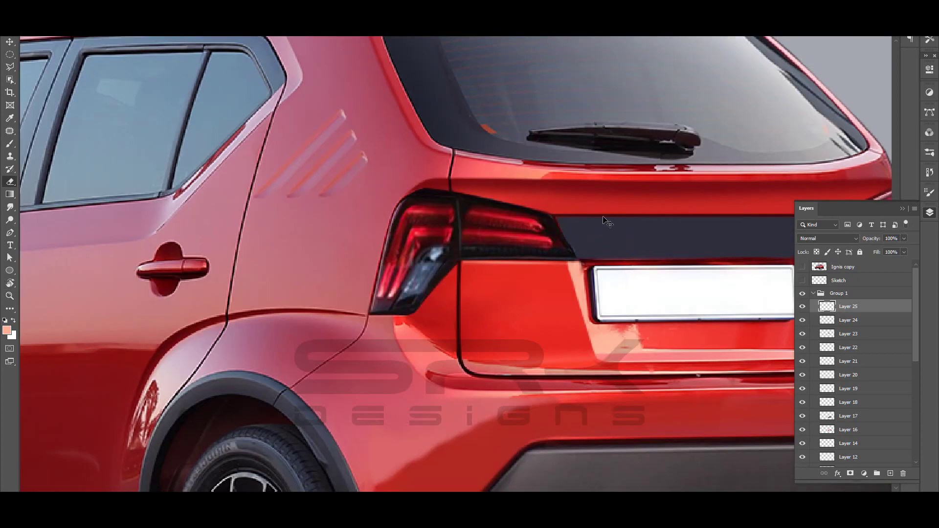
{"action": "key", "text": "r"}
{"action": "left_click_drag", "start_coordinate": [573, 234], "coordinate": [431, 163]}
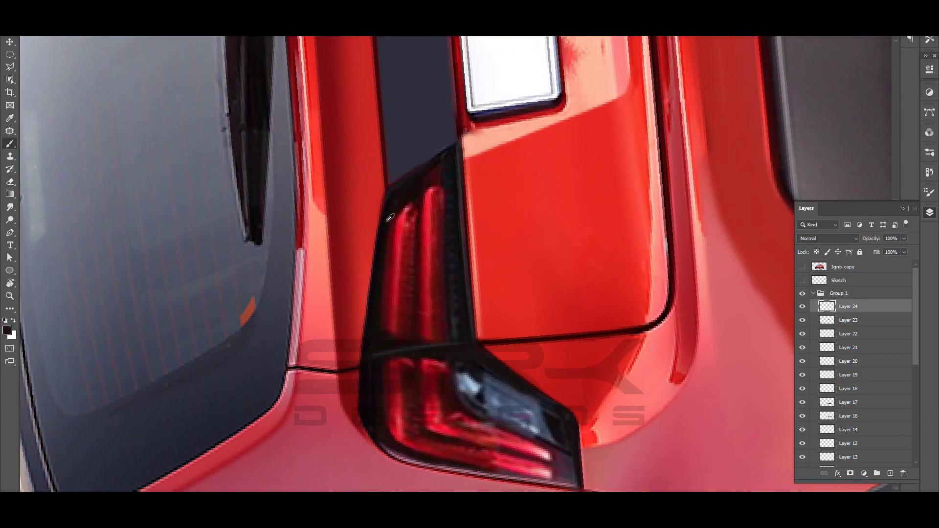
{"action": "scroll", "coordinate": [457, 142], "scroll_direction": "down", "scroll_amount": 3}
{"action": "scroll", "coordinate": [490, 220], "scroll_direction": "down", "scroll_amount": 2}
{"action": "scroll", "coordinate": [440, 220], "scroll_direction": "up", "scroll_amount": 5}
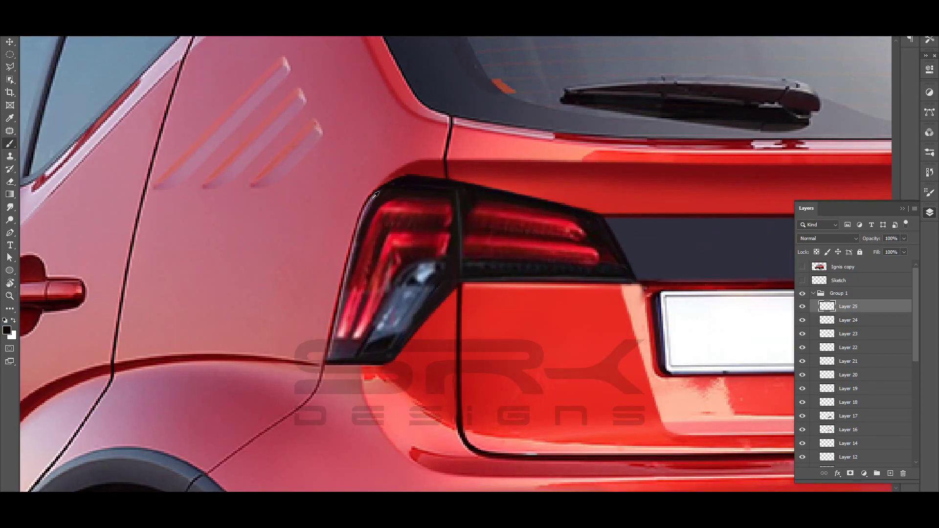
{"action": "key", "text": "r"}
{"action": "left_click_drag", "start_coordinate": [441, 245], "coordinate": [370, 218]}
{"action": "scroll", "coordinate": [415, 199], "scroll_direction": "down", "scroll_amount": 3}
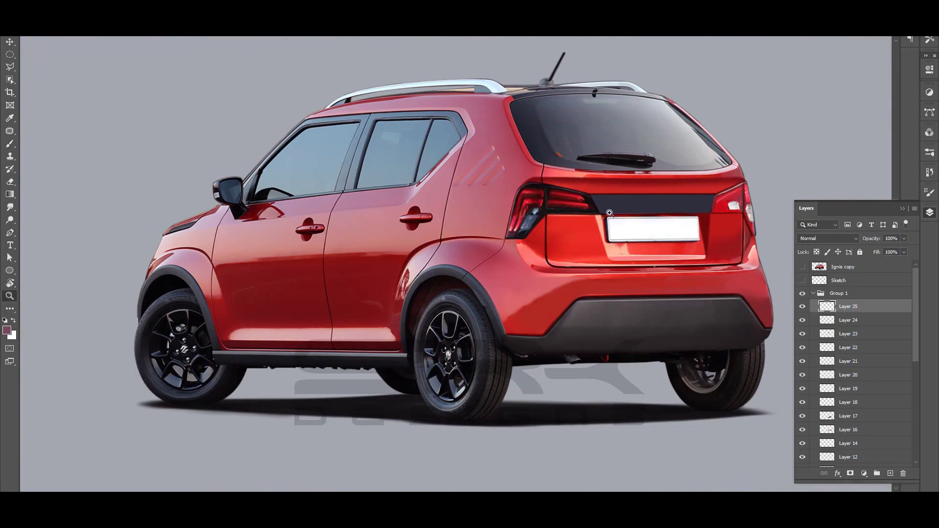
{"action": "scroll", "coordinate": [440, 220], "scroll_direction": "down", "scroll_amount": 2}
{"action": "scroll", "coordinate": [441, 221], "scroll_direction": "up", "scroll_amount": 5}
{"action": "key", "text": "p"}
{"action": "left_click", "coordinate": [388, 243]}
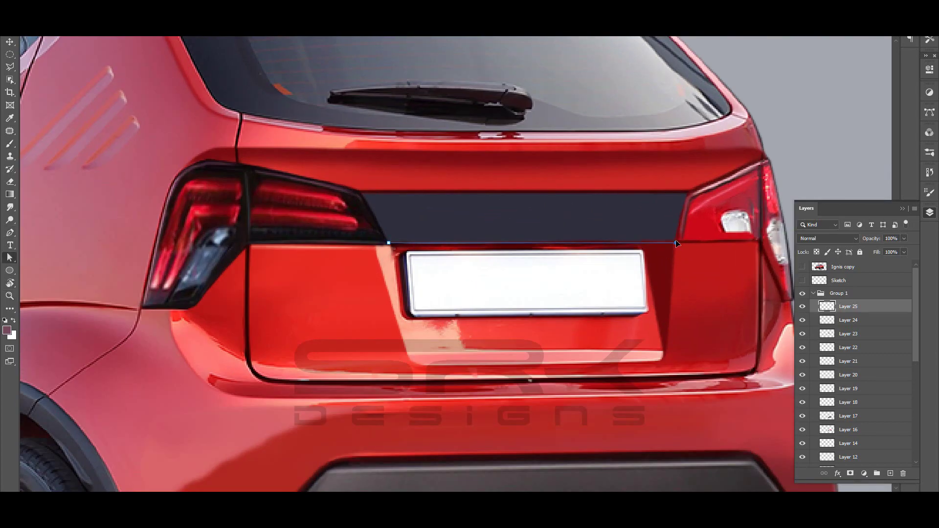
- Fill the selected tailgate band with near-black
{"action": "key", "text": "z"}
{"action": "scroll", "coordinate": [746, 303], "scroll_direction": "down", "scroll_amount": 3}
{"action": "scroll", "coordinate": [658, 256], "scroll_direction": "down", "scroll_amount": 2}
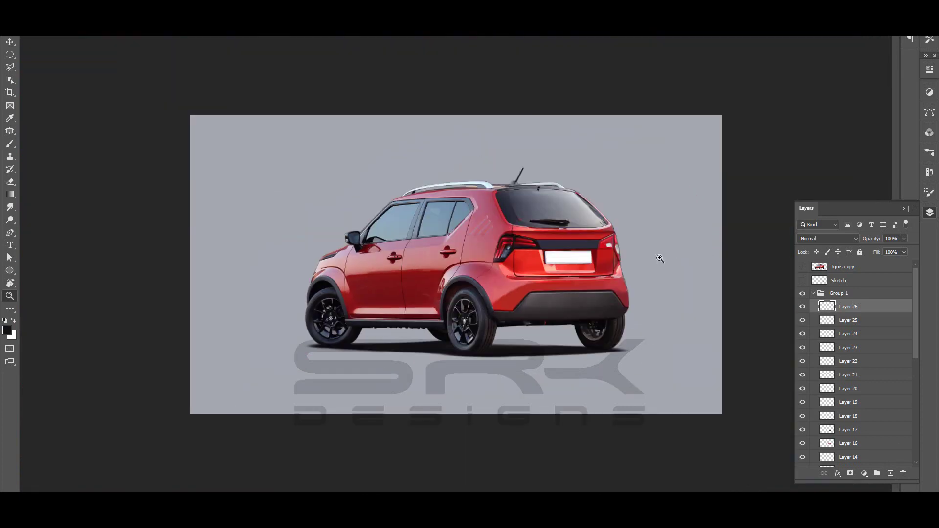
{"action": "scroll", "coordinate": [641, 235], "scroll_direction": "down", "scroll_amount": 1}
{"action": "scroll", "coordinate": [633, 236], "scroll_direction": "up", "scroll_amount": 2}
{"action": "scroll", "coordinate": [633, 237], "scroll_direction": "up", "scroll_amount": 4}
{"action": "key", "text": "l"}
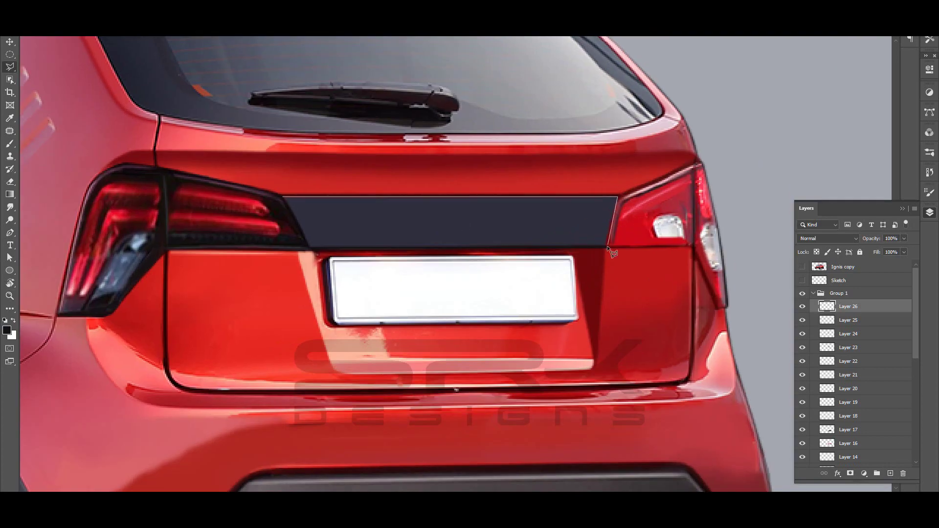
{"action": "key", "text": "alt+BackSpace"}
{"action": "key", "text": "ctrl+d"}
- Add a subtle gradient over the band's upper part on a new layer
{"action": "scroll", "coordinate": [314, 220], "scroll_direction": "down", "scroll_amount": 2}
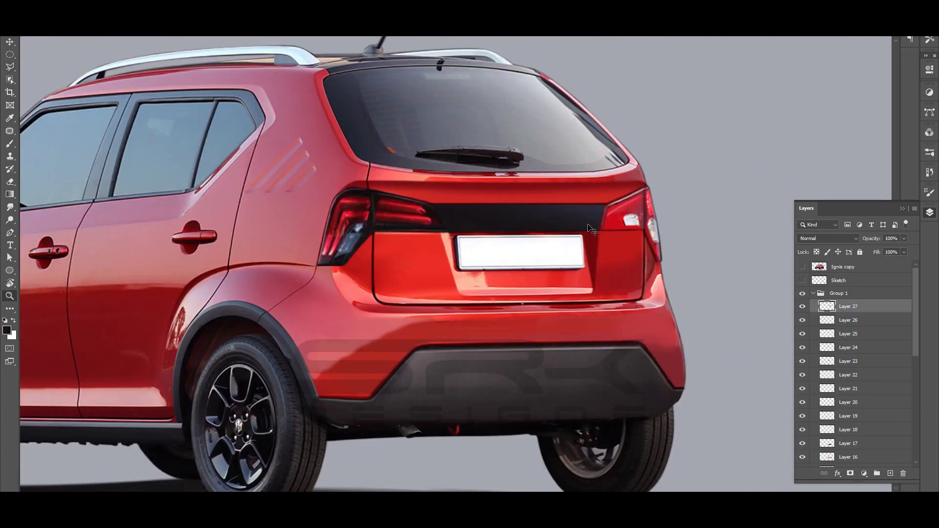
{"action": "scroll", "coordinate": [323, 183], "scroll_direction": "up", "scroll_amount": 2}
{"action": "key", "text": "l"}
{"action": "left_click", "coordinate": [636, 181]}
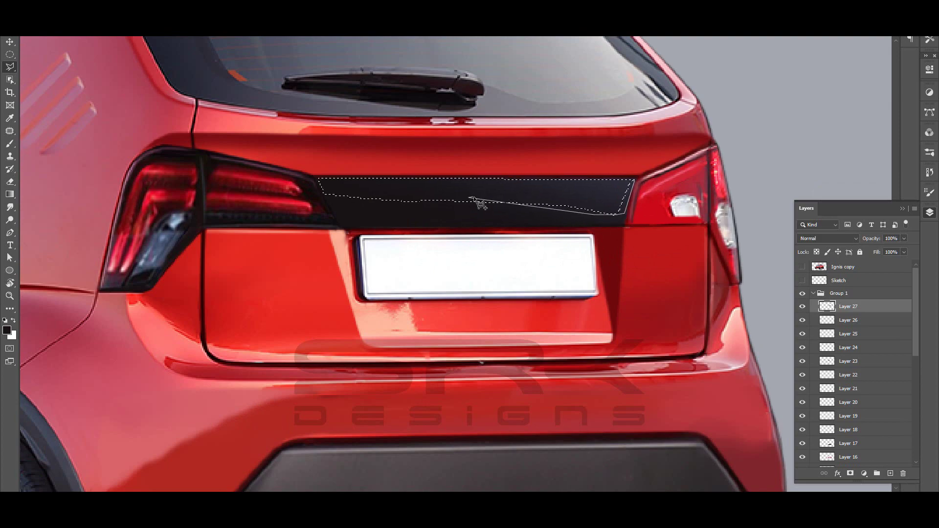
{"action": "key", "text": "z"}
{"action": "scroll", "coordinate": [635, 180], "scroll_direction": "down", "scroll_amount": 2}
{"action": "key", "text": "ctrl+shift+alt+n"}
{"action": "key", "text": "g"}
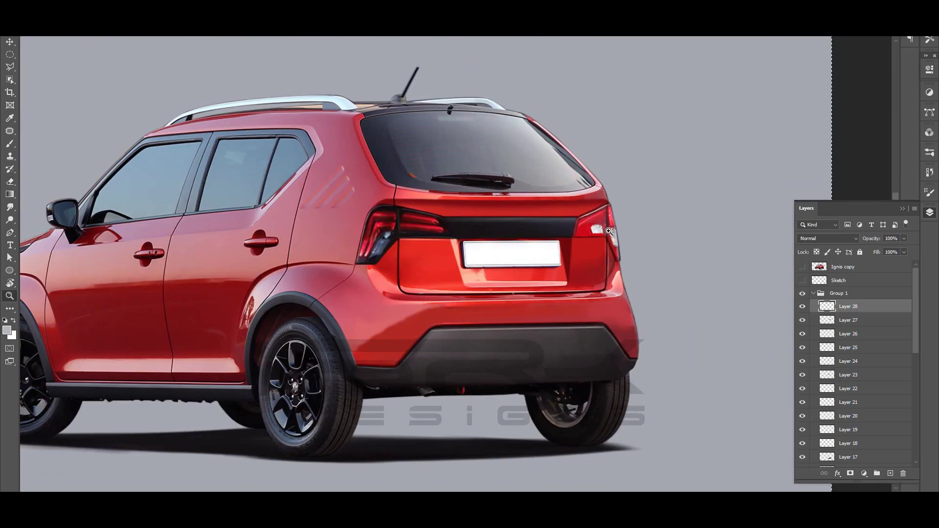
{"action": "scroll", "coordinate": [480, 215], "scroll_direction": "down", "scroll_amount": 3}
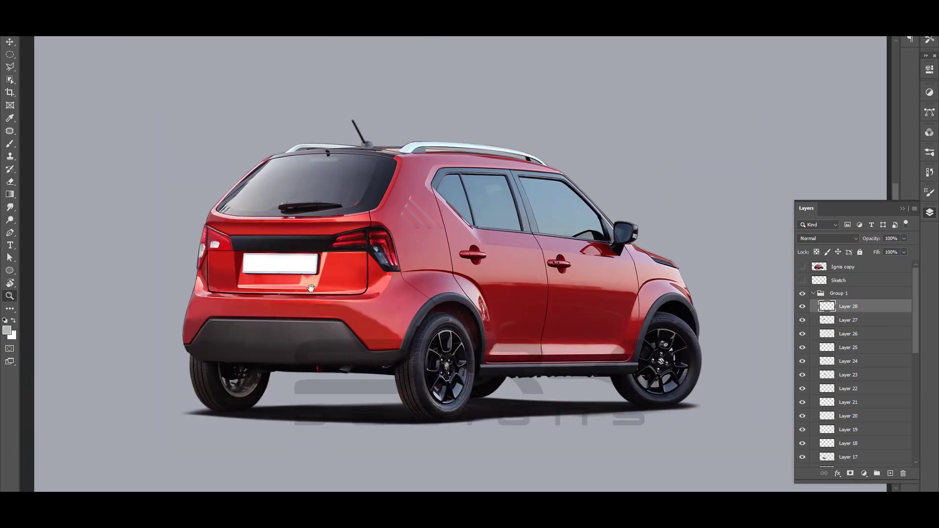
{"action": "scroll", "coordinate": [519, 245], "scroll_direction": "down", "scroll_amount": 2}
{"action": "scroll", "coordinate": [558, 275], "scroll_direction": "down", "scroll_amount": 1}
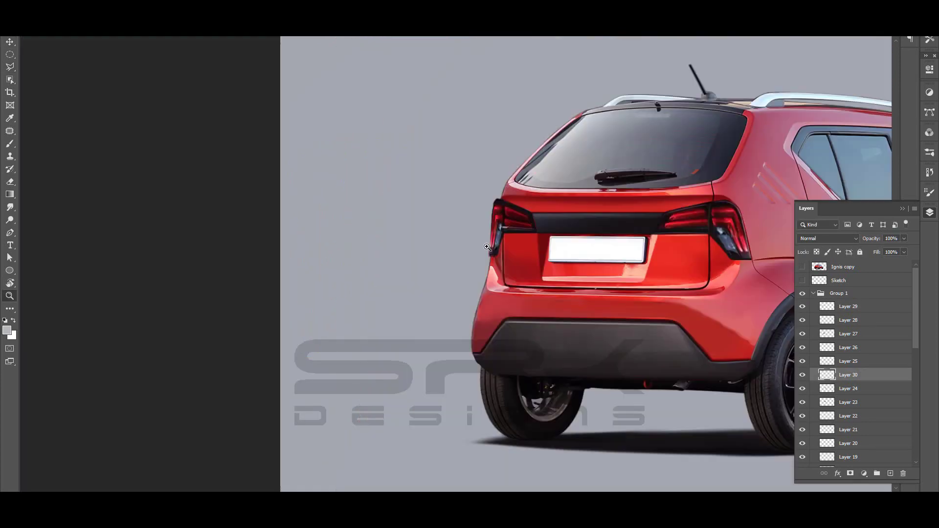
- Zoom in on the other taillight and sample a dark maroon on Layer 29
{"action": "left_click", "coordinate": [486, 248]}
{"action": "key", "text": "e"}
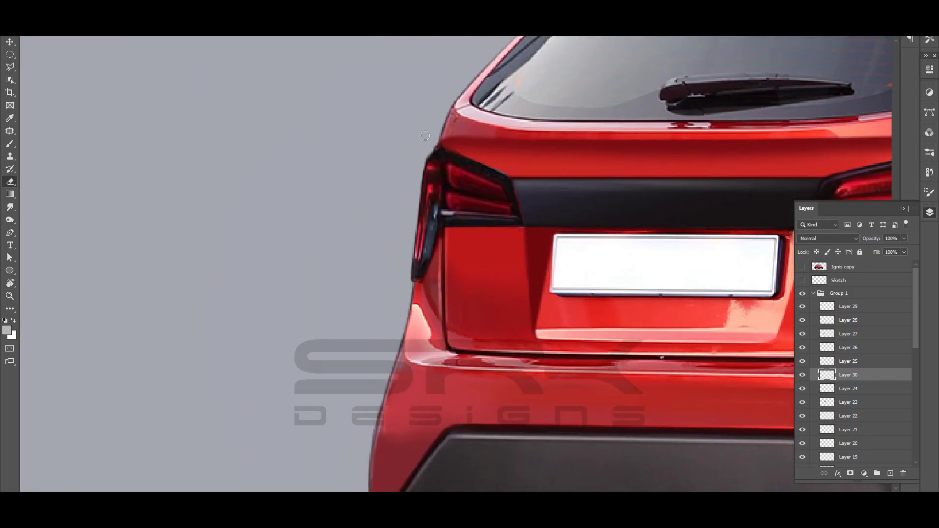
{"action": "key", "text": "b"}
{"action": "key", "text": "d"}
{"action": "scroll", "coordinate": [426, 135], "scroll_direction": "up", "scroll_amount": 1}
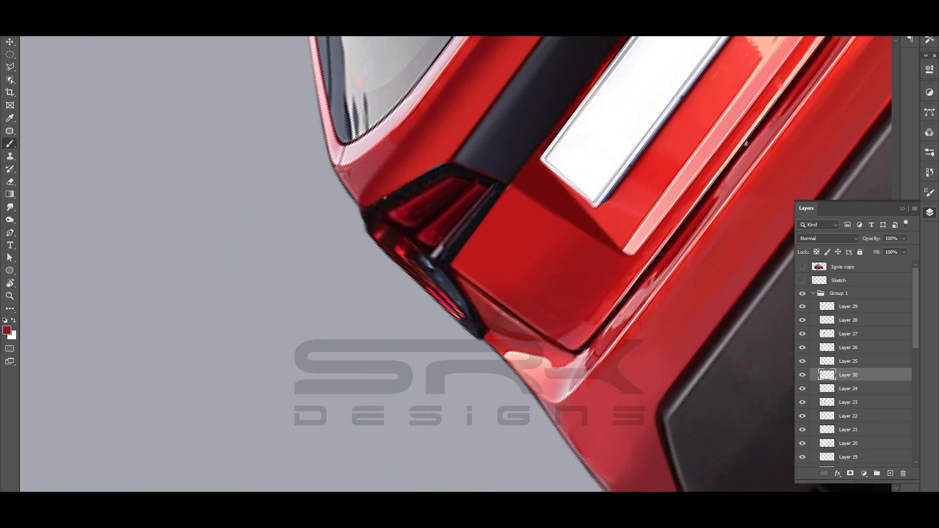
{"action": "left_click", "coordinate": [861, 306]}
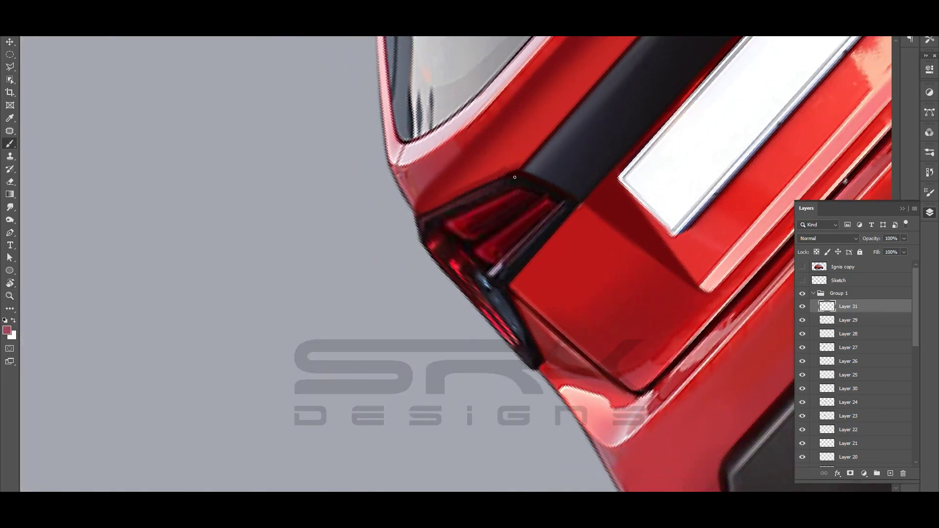
{"action": "left_click", "coordinate": [469, 214], "text": "alt"}
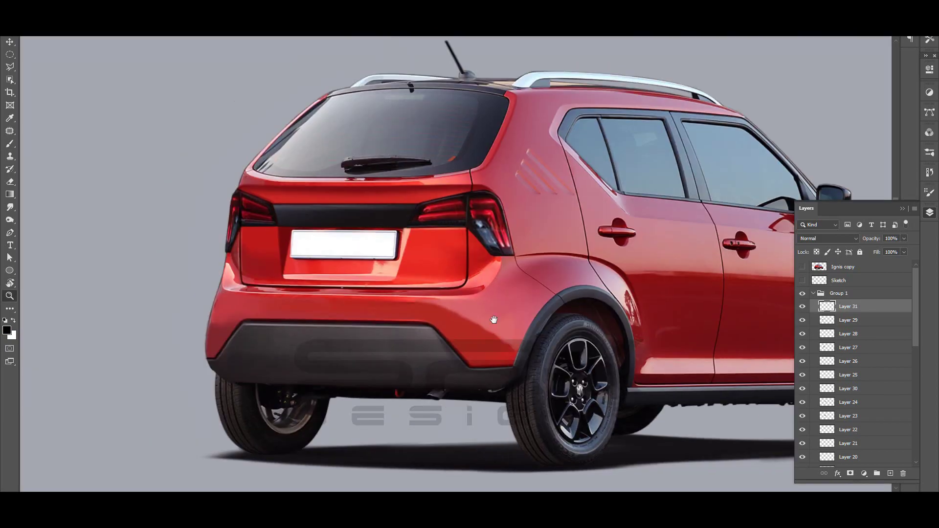
- Lighten the new bumper-corner reflector with the Dodge tool
{"action": "left_click", "coordinate": [489, 275]}
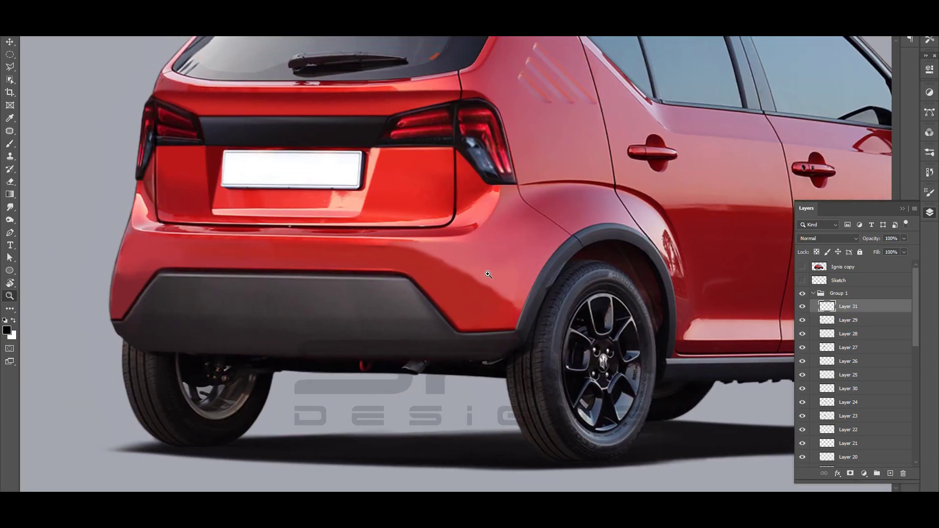
{"action": "right_click", "coordinate": [581, 347]}
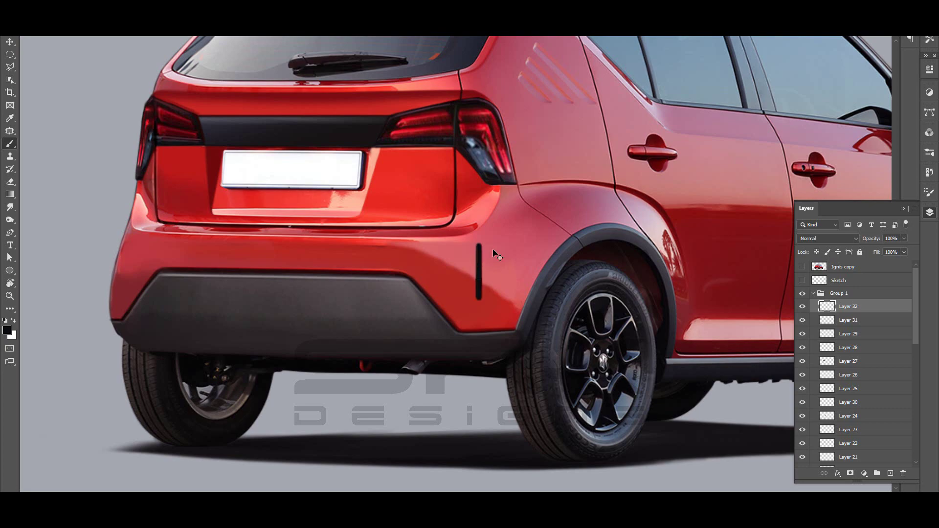
{"action": "key", "text": "z"}
{"action": "left_click", "coordinate": [538, 213]}
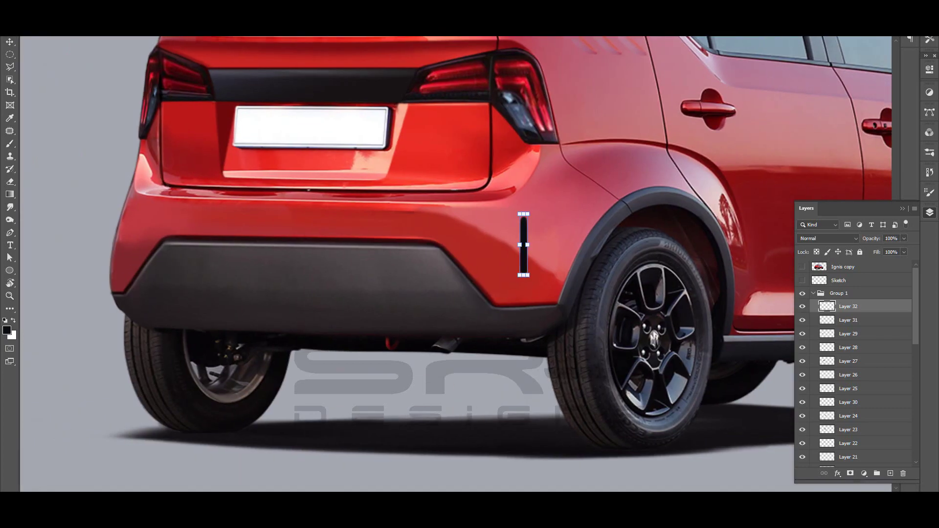
{"action": "left_click", "coordinate": [592, 249]}
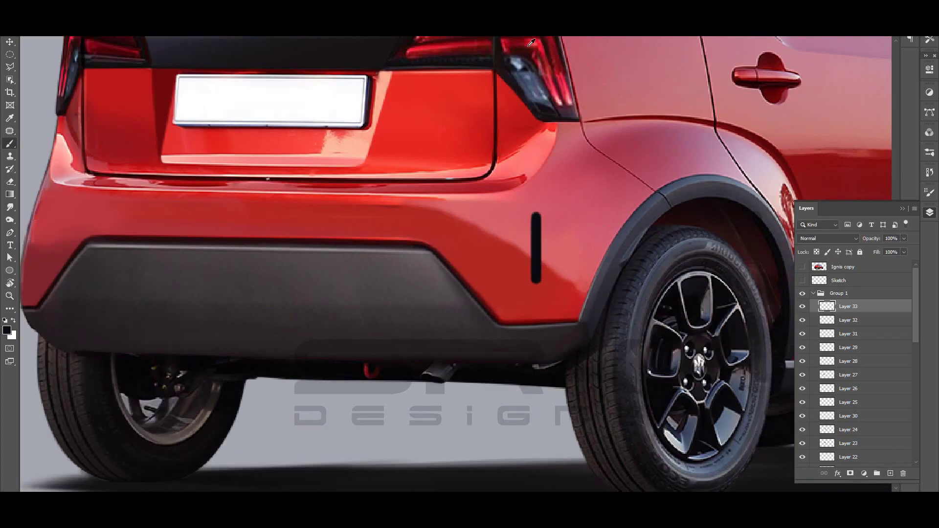
{"action": "key", "text": "ctrl+minus"}
{"action": "key", "text": "o"}
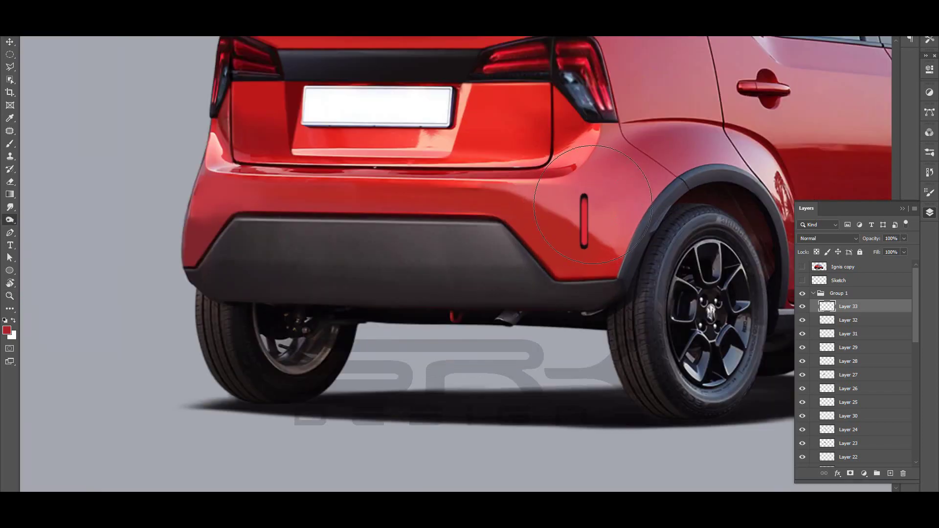
{"action": "key", "text": "z"}
{"action": "left_click", "coordinate": [596, 203]}
{"action": "key", "text": "ctrl+0"}
{"action": "key", "text": "z"}
{"action": "left_click", "coordinate": [593, 219]}
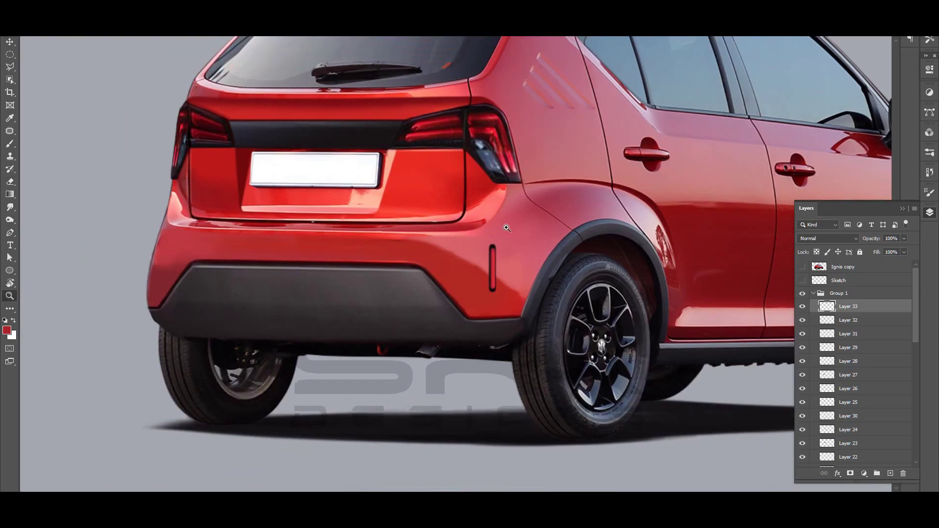
- Move the reflector's layer below Layer 32 and check it up close
{"action": "left_click", "coordinate": [848, 320]}
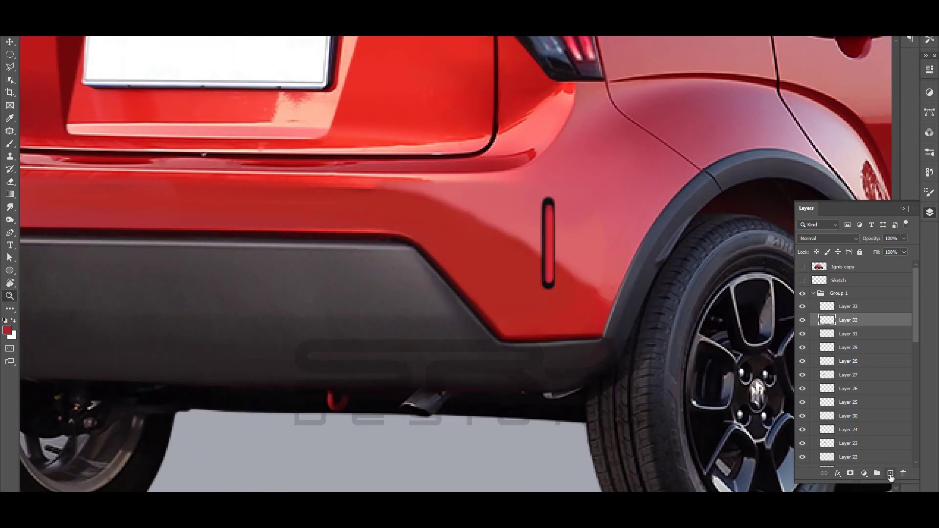
{"action": "key", "text": "z"}
{"action": "key", "text": "ctrl+0"}
{"action": "left_click", "coordinate": [568, 250]}
{"action": "key", "text": "ctrl+bracketleft"}
{"action": "key", "text": "ctrl+0"}
{"action": "left_click", "coordinate": [611, 240]}
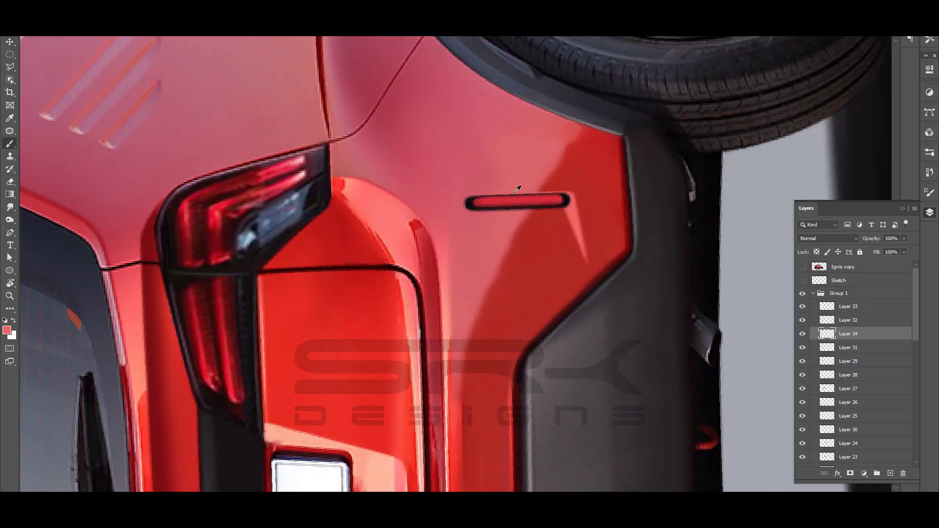
{"action": "key", "text": "z"}
{"action": "key", "text": "ctrl+0"}
{"action": "left_click", "coordinate": [545, 236]}
- Select the reflector's path and layer to resize it
{"action": "key", "text": "a"}
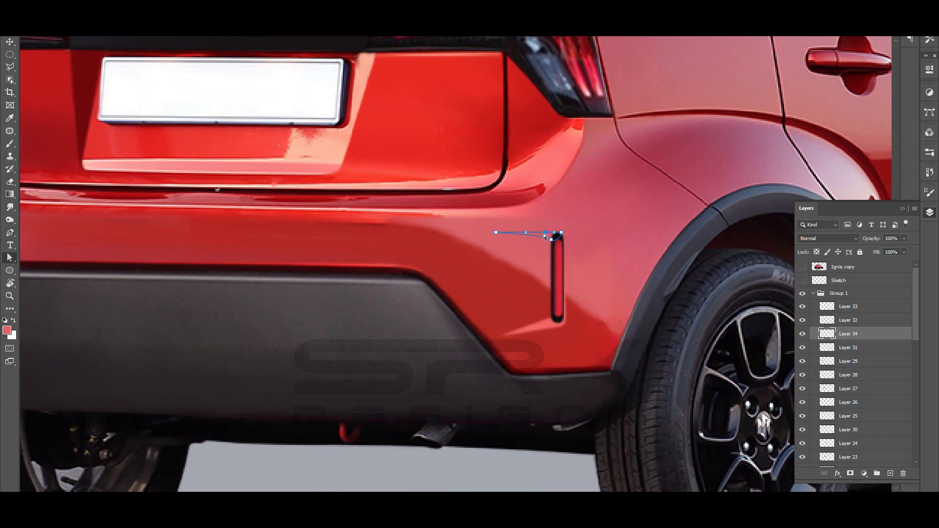
{"action": "key", "text": "ctrl+minus"}
{"action": "key", "text": "ctrl+0"}
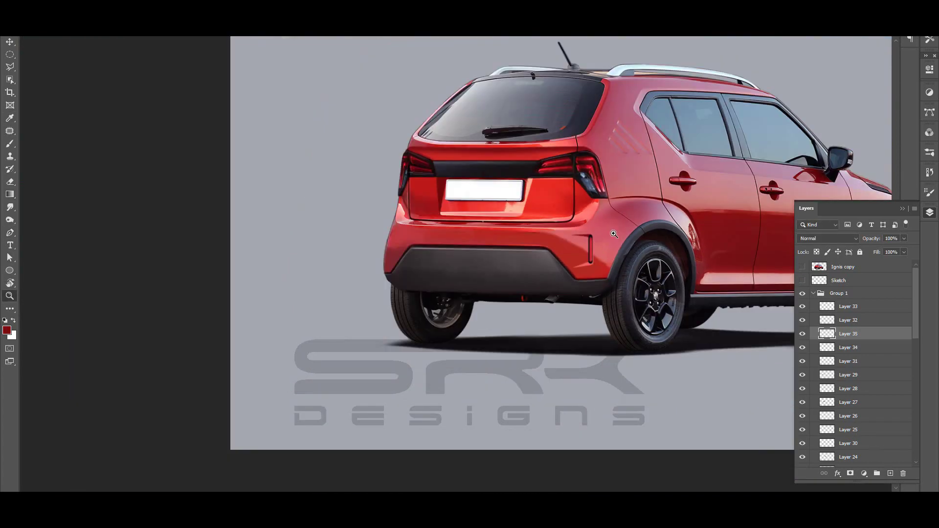
{"action": "key", "text": "ctrl+plus"}
{"action": "key", "text": "ctrl+minus"}
{"action": "left_click", "coordinate": [556, 199]}
{"action": "key", "text": "z"}
{"action": "key", "text": "ctrl+0"}
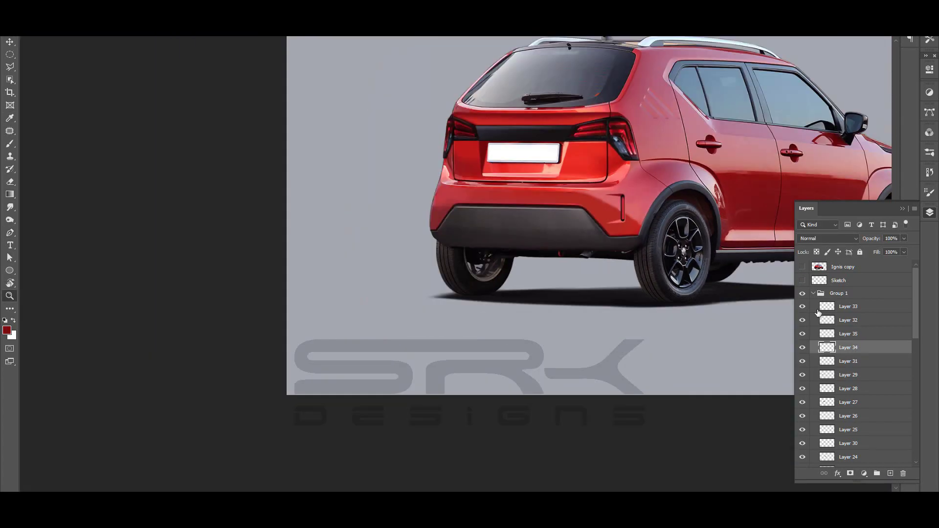
- Duplicate the reflector, flip it horizontally, and place it at the bumper's left corner
{"action": "left_click", "coordinate": [849, 306], "text": "shift"}
{"action": "key", "text": "ctrl+j"}
{"action": "key", "text": "ctrl+t"}
{"action": "right_click", "coordinate": [605, 203]}
{"action": "left_click", "coordinate": [631, 382]}
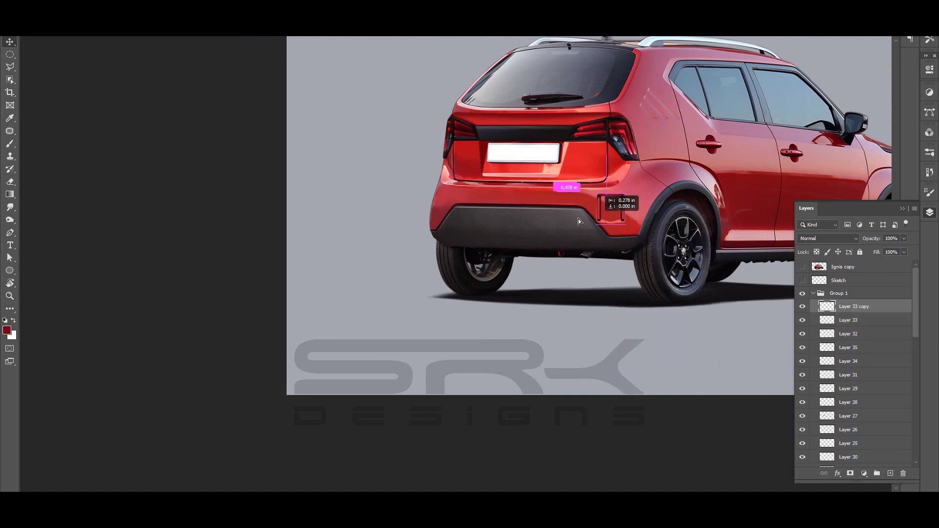
{"action": "left_click_drag", "start_coordinate": [622, 211], "coordinate": [443, 210]}
{"action": "key", "text": "ctrl+plus"}
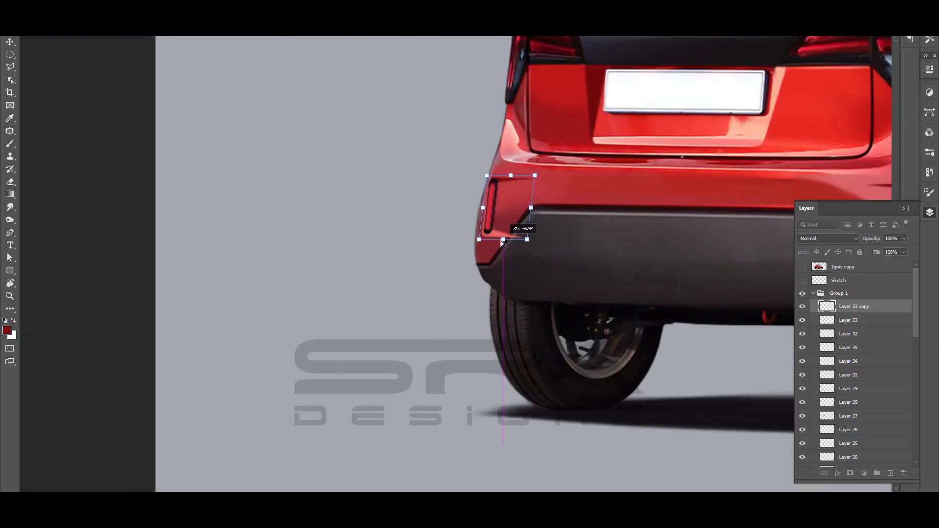
{"action": "key", "text": "Return"}
- Adjust the transform of the mirrored reflector copy
{"action": "key", "text": "z"}
{"action": "key", "text": "ctrl+0"}
{"action": "key", "text": "ctrl+plus"}
{"action": "key", "text": "v"}
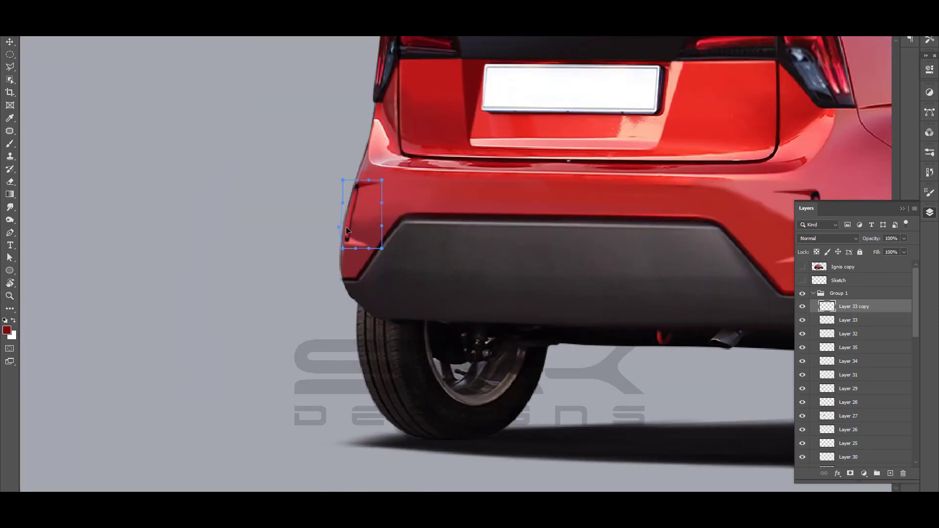
{"action": "scroll", "coordinate": [345, 227], "scroll_direction": "down", "scroll_amount": 3}
{"action": "scroll", "coordinate": [342, 230], "scroll_direction": "up", "scroll_amount": 2}
{"action": "scroll", "coordinate": [335, 238], "scroll_direction": "down", "scroll_amount": 1}
{"action": "right_click", "coordinate": [336, 237]}
{"action": "left_click", "coordinate": [353, 248]}
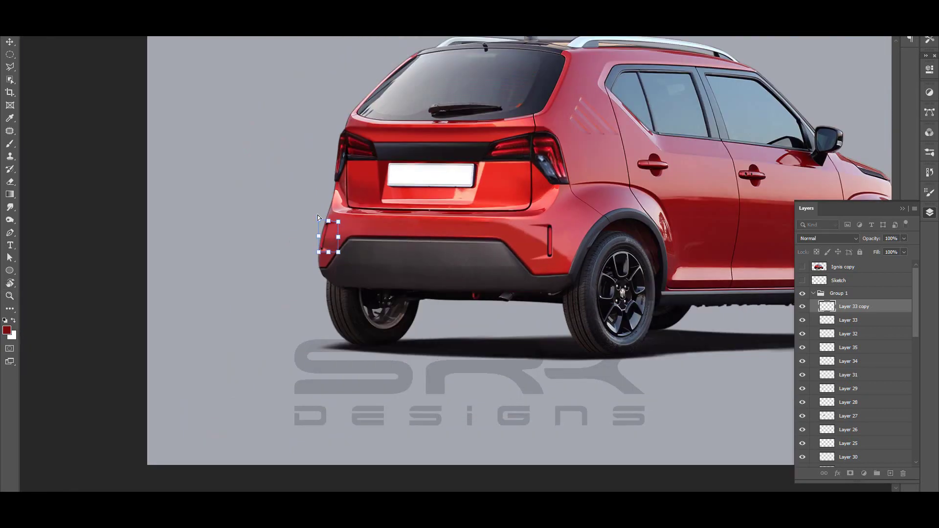
{"action": "scroll", "coordinate": [318, 218], "scroll_direction": "down", "scroll_amount": 3}
{"action": "scroll", "coordinate": [318, 218], "scroll_direction": "up", "scroll_amount": 3}
{"action": "scroll", "coordinate": [318, 218], "scroll_direction": "down", "scroll_amount": 3}
- Flip the whole canvas horizontally and paste in the grey skid plate
{"action": "left_click", "coordinate": [54, 29]}
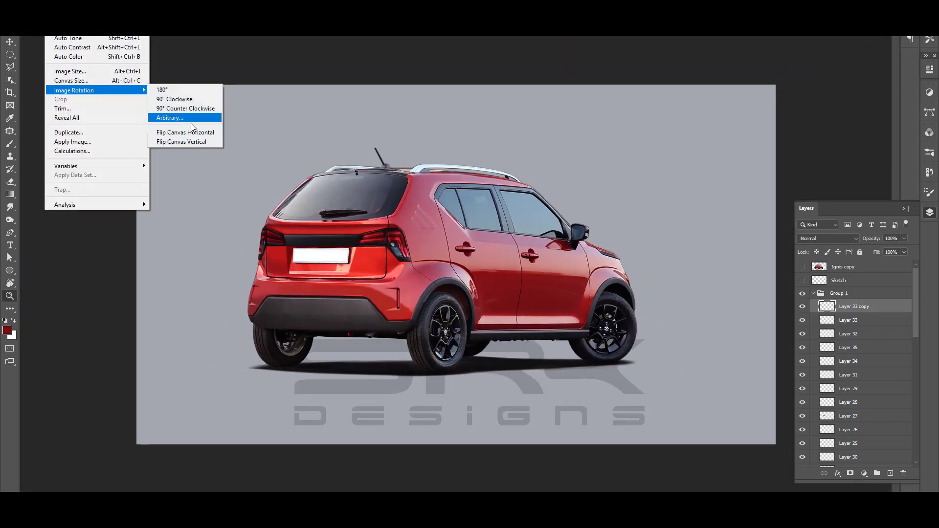
{"action": "left_click", "coordinate": [186, 132]}
{"action": "scroll", "coordinate": [489, 220], "scroll_direction": "up", "scroll_amount": 2}
{"action": "scroll", "coordinate": [489, 220], "scroll_direction": "down", "scroll_amount": 2}
{"action": "scroll", "coordinate": [516, 223], "scroll_direction": "up", "scroll_amount": 3}
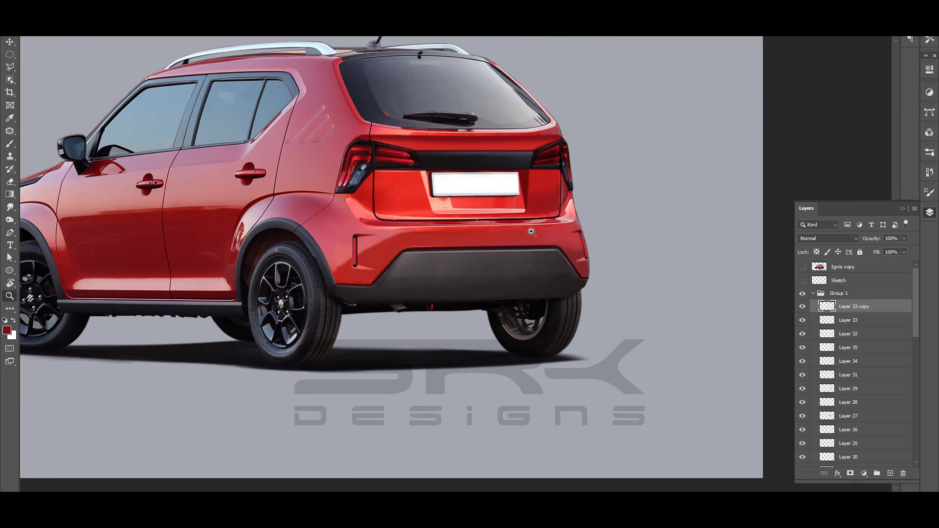
{"action": "key", "text": "ctrl+v"}
{"action": "scroll", "coordinate": [532, 232], "scroll_direction": "down", "scroll_amount": 2}
- Position the pasted skid plate under the rear bumper and warp it to fit
{"action": "left_click_drag", "start_coordinate": [509, 255], "coordinate": [515, 267]}
{"action": "scroll", "coordinate": [517, 267], "scroll_direction": "up", "scroll_amount": 2}
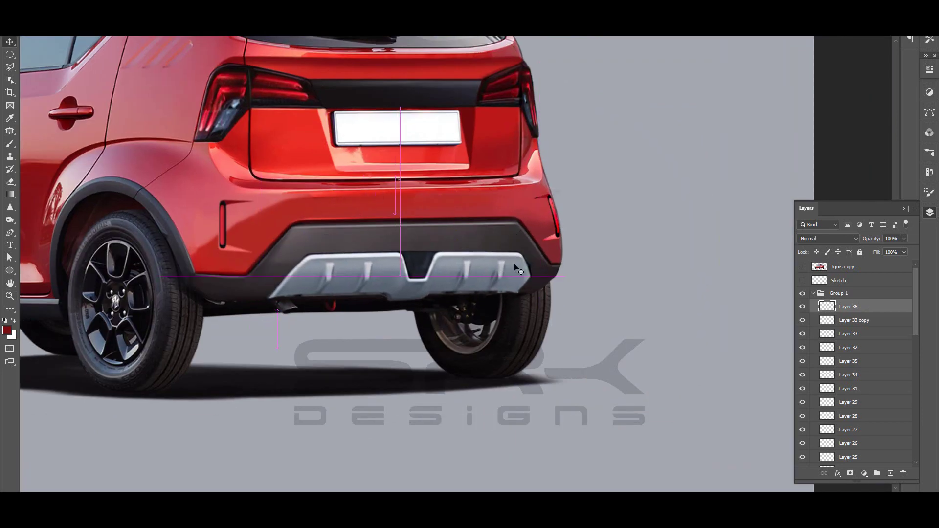
{"action": "key", "text": "ctrl+t"}
{"action": "right_click", "coordinate": [482, 277]}
{"action": "left_click", "coordinate": [494, 326]}
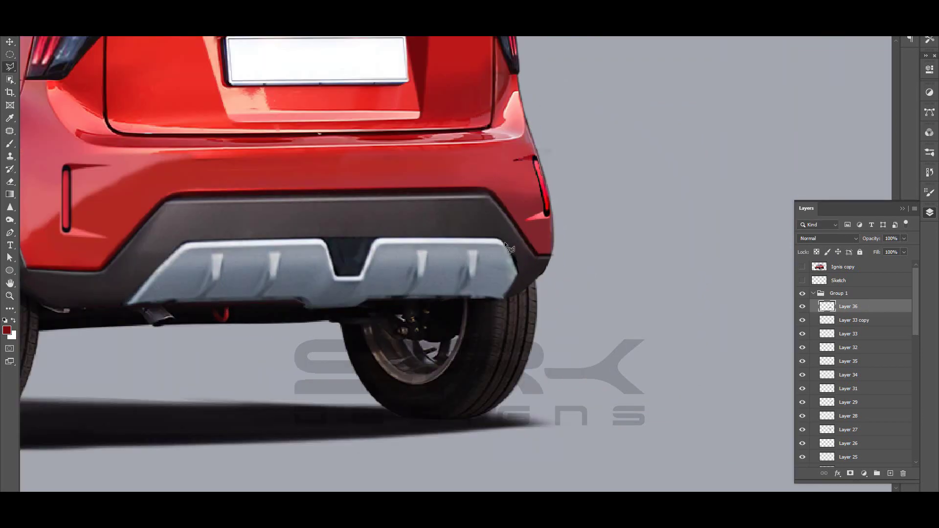
- Erase the skid plate's edges with a small eraser, dodge highlights, and sample the reflector red
{"action": "key", "text": "e"}
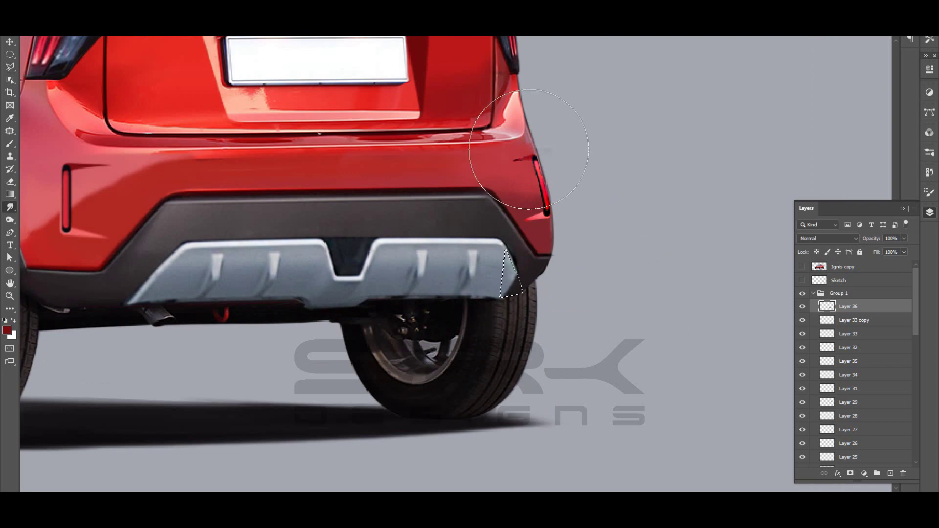
{"action": "key", "text": "bracketleft"}
{"action": "scroll", "coordinate": [538, 289], "scroll_direction": "up", "scroll_amount": 1}
{"action": "scroll", "coordinate": [538, 289], "scroll_direction": "down", "scroll_amount": 3}
{"action": "scroll", "coordinate": [538, 289], "scroll_direction": "down", "scroll_amount": 2}
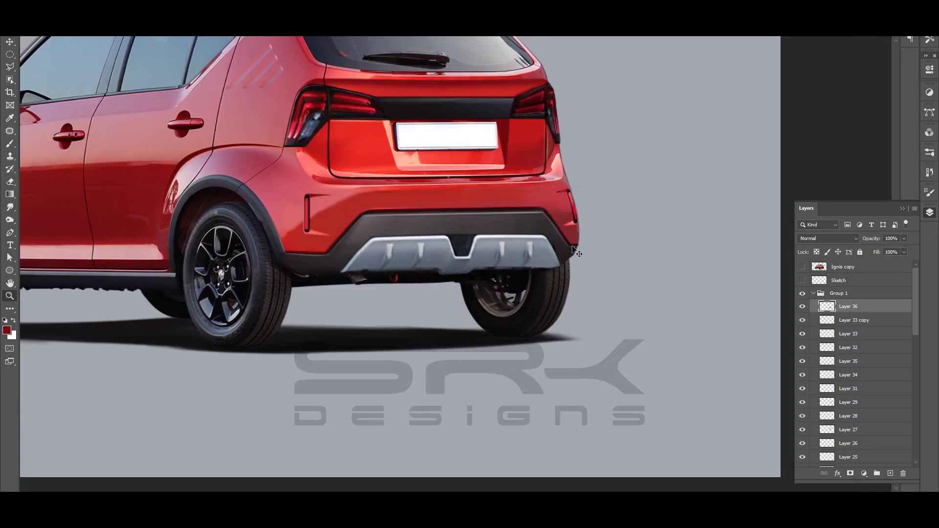
{"action": "scroll", "coordinate": [379, 114], "scroll_direction": "up", "scroll_amount": 5}
{"action": "key", "text": "o"}
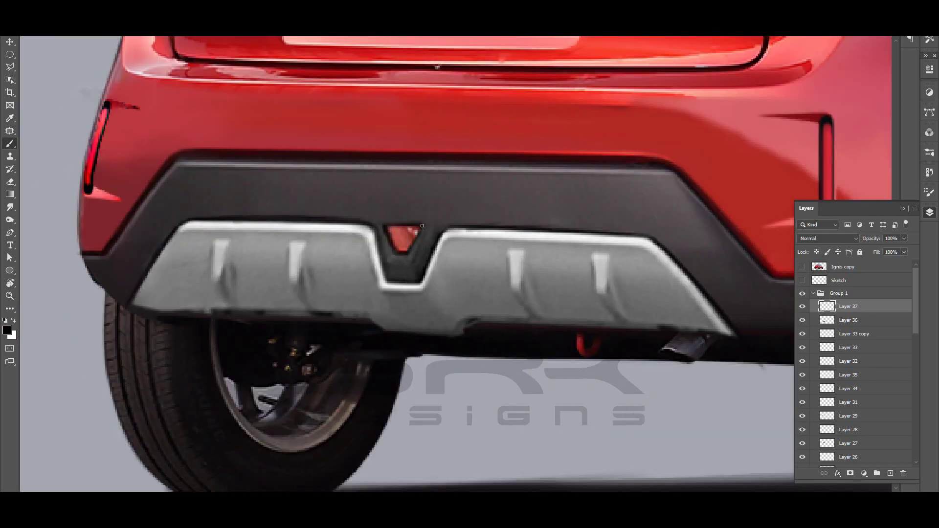
{"action": "left_click", "coordinate": [439, 249], "text": "alt"}
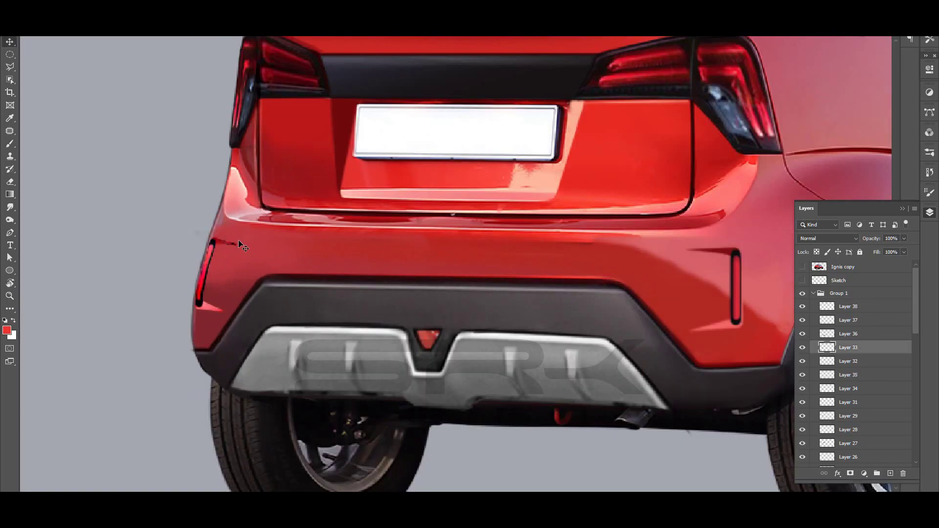
- Hide the old left reflector and place a copy of the right reflector on the left corner
{"action": "left_click", "coordinate": [803, 389]}
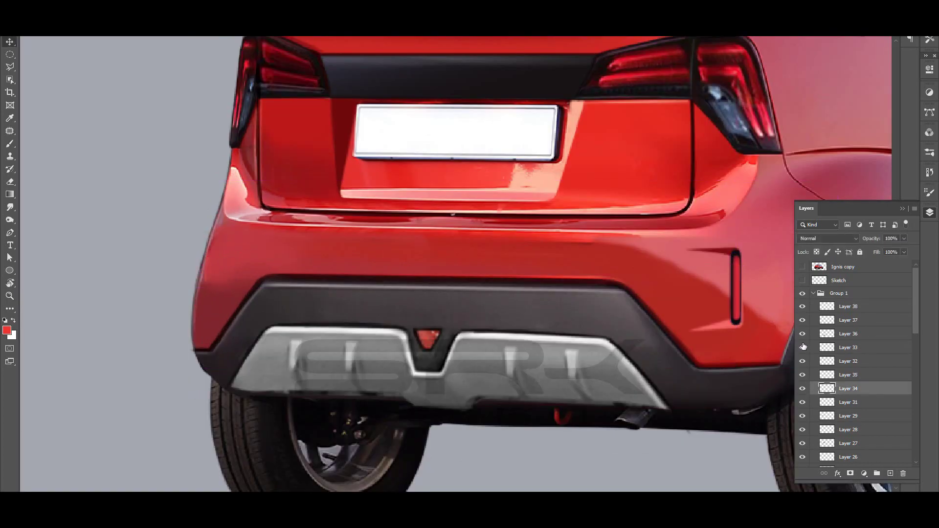
{"action": "left_click", "coordinate": [848, 348]}
{"action": "key", "text": "ctrl+j"}
{"action": "key", "text": "ctrl+j"}
{"action": "left_click_drag", "start_coordinate": [734, 289], "coordinate": [286, 284]}
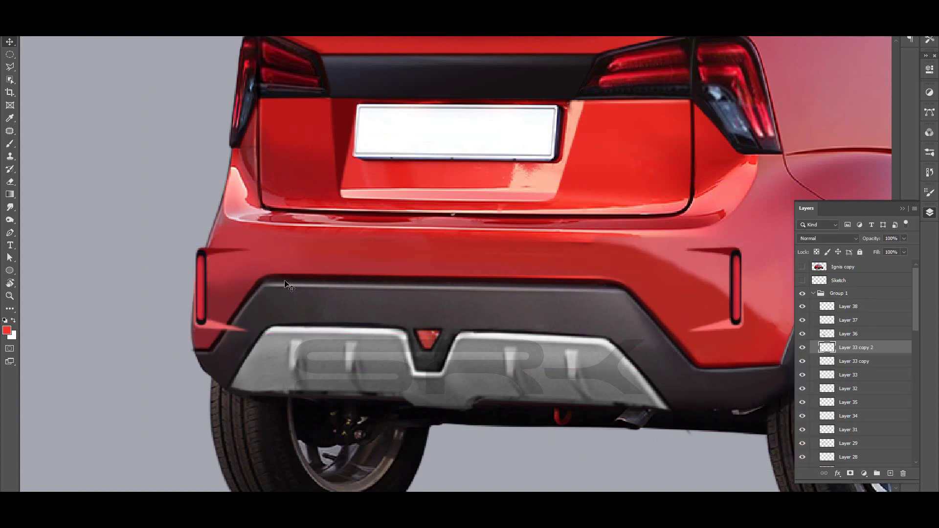
{"action": "key", "text": "Return"}
- Fine-tune the copied reflector's transform on the left bumper corner and check it zoomed in
{"action": "key", "text": "z"}
{"action": "key", "text": "ctrl+0"}
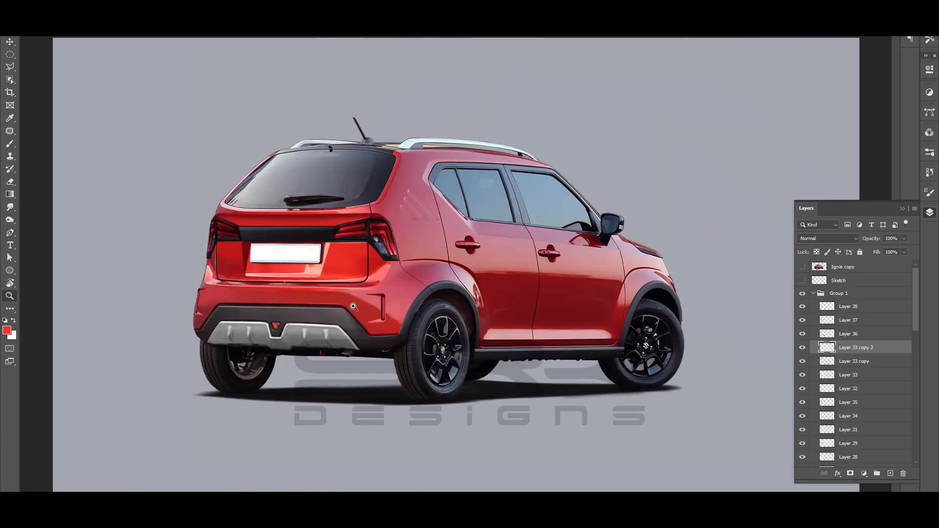
{"action": "left_click", "coordinate": [343, 268]}
{"action": "key", "text": "ctrl+t"}
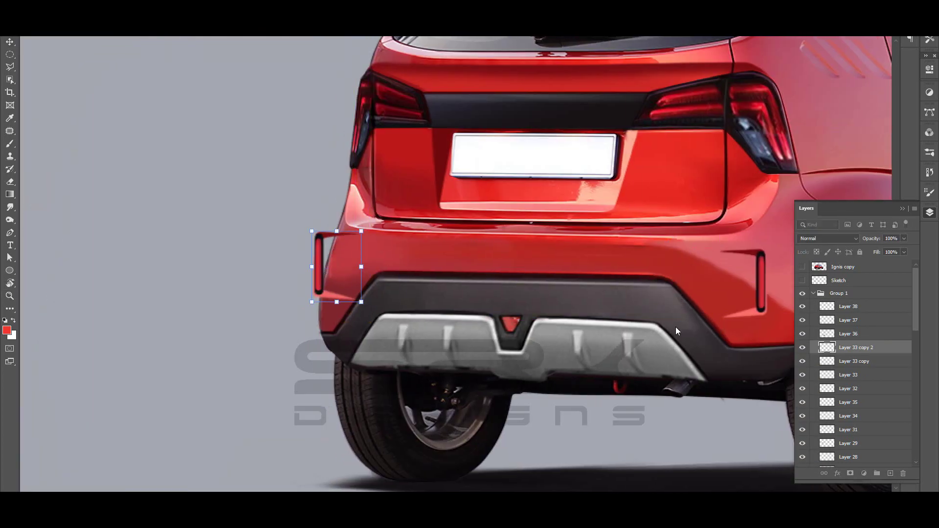
{"action": "key", "text": "Return"}
{"action": "key", "text": "z"}
{"action": "key", "text": "ctrl+0"}
{"action": "left_click", "coordinate": [374, 235]}
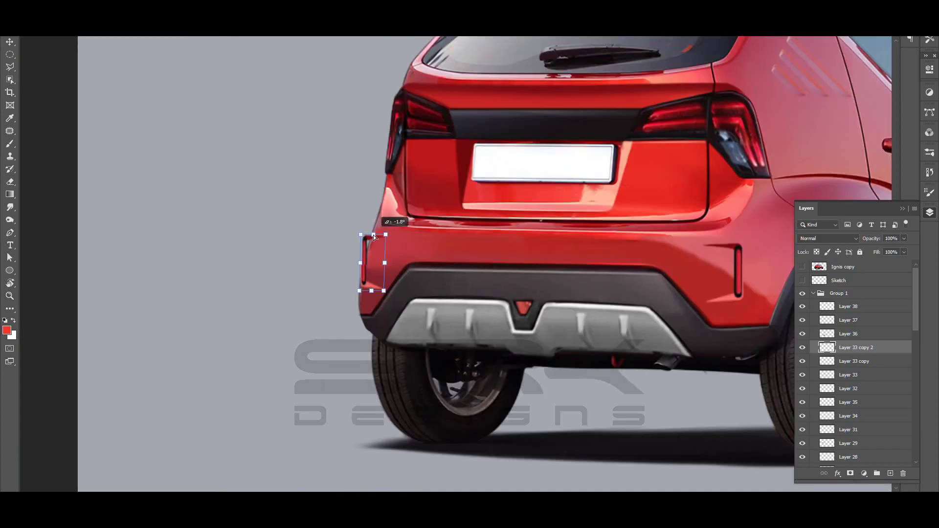
{"action": "left_click", "coordinate": [456, 233], "text": "alt"}
- Flip the canvas horizontally, smudge a triangular crease beside the reflector, and lower its layer
{"action": "left_click", "coordinate": [186, 132]}
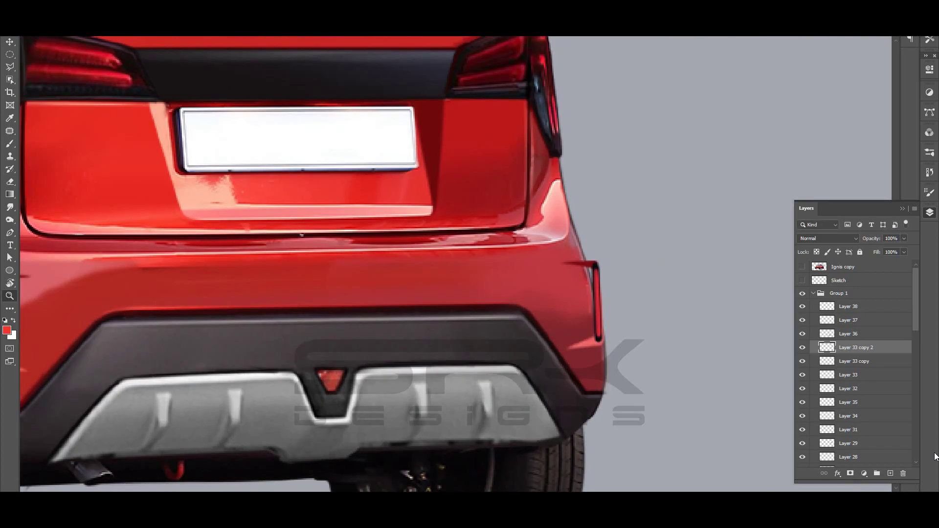
{"action": "left_click", "coordinate": [598, 264]}
{"action": "double_click", "coordinate": [554, 262]}
{"action": "key", "text": "r"}
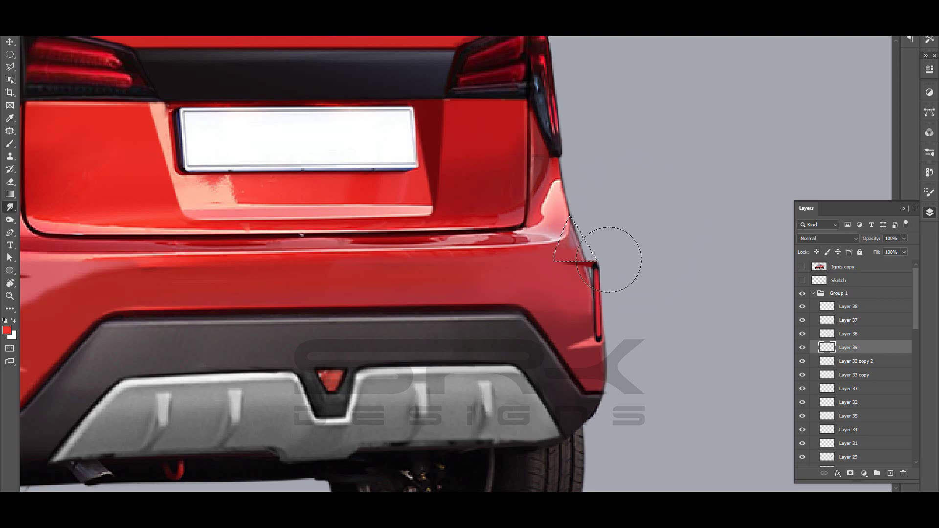
{"action": "key", "text": "ctrl+bracketleft"}
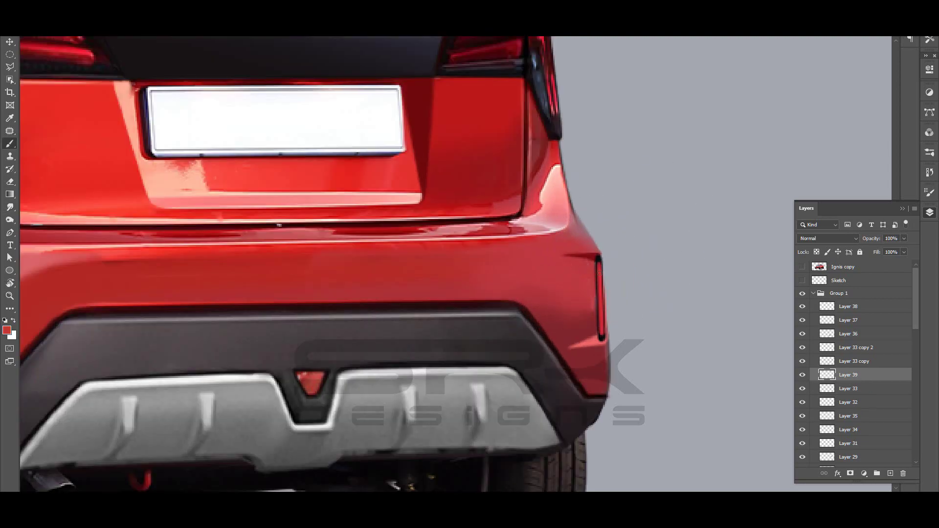
{"action": "key", "text": "ctrl+bracketleft"}
{"action": "scroll", "coordinate": [639, 241], "scroll_direction": "down", "scroll_amount": 3}
{"action": "left_click_drag", "start_coordinate": [639, 241], "coordinate": [595, 206]}
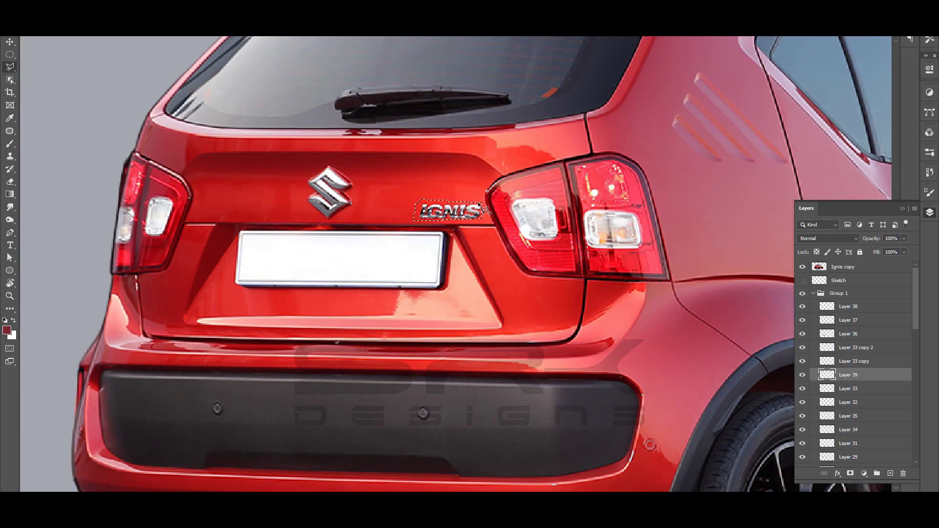
- Copy the IGNIS badge to a new layer, move it down-right, and show the original car
{"action": "key", "text": "ctrl+j"}
{"action": "left_click_drag", "start_coordinate": [480, 227], "coordinate": [536, 328]}
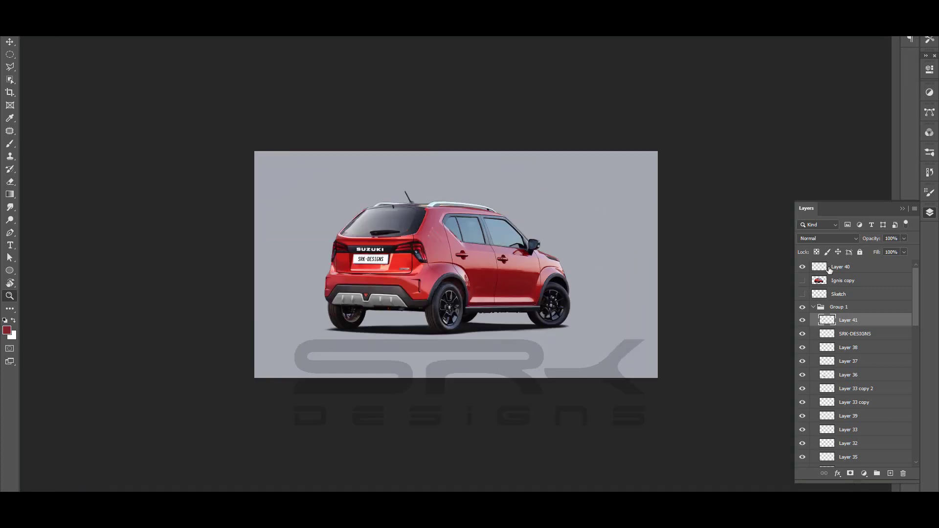
{"action": "left_click", "coordinate": [802, 267]}
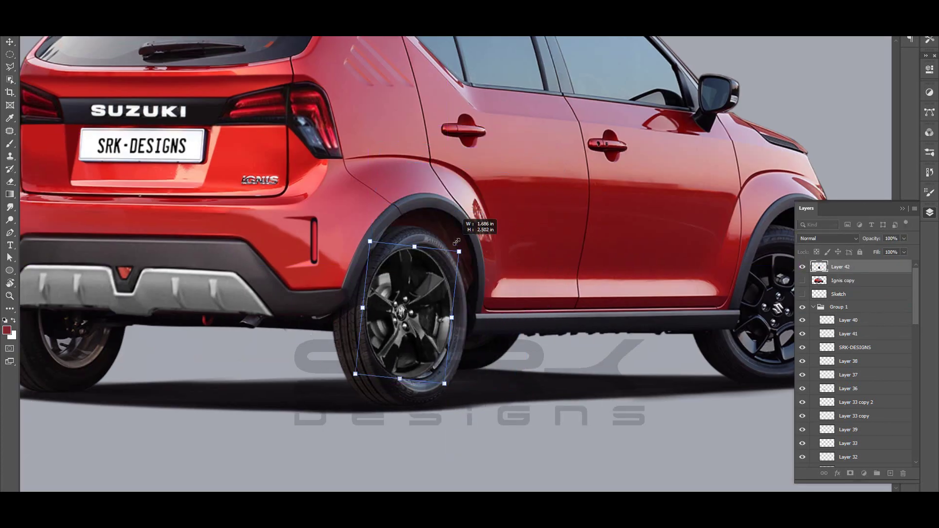
- Fit the new wheel to the rear tyre and apply a Color Balance shift to it
{"action": "left_click_drag", "start_coordinate": [456, 242], "coordinate": [469, 297]}
{"action": "key", "text": "Return"}
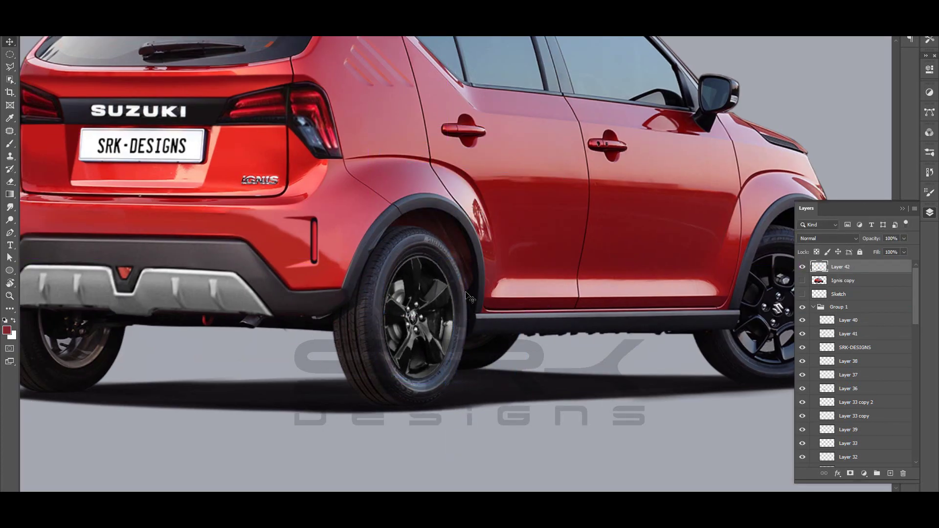
{"action": "key", "text": "ctrl+b"}
{"action": "left_click_drag", "start_coordinate": [803, 143], "coordinate": [805, 143]}
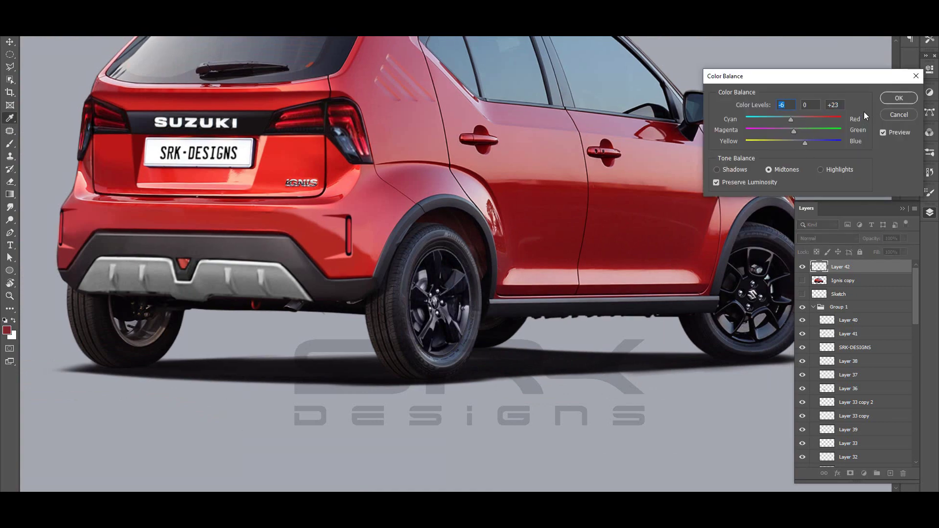
{"action": "key", "text": "Return"}
- Duplicate the wheel onto the front tyre, distort it to the tyre's perspective, and colour-balance it
{"action": "key", "text": "z"}
{"action": "left_click", "coordinate": [656, 259]}
{"action": "key", "text": "ctrl+j"}
{"action": "key", "text": "ctrl+t"}
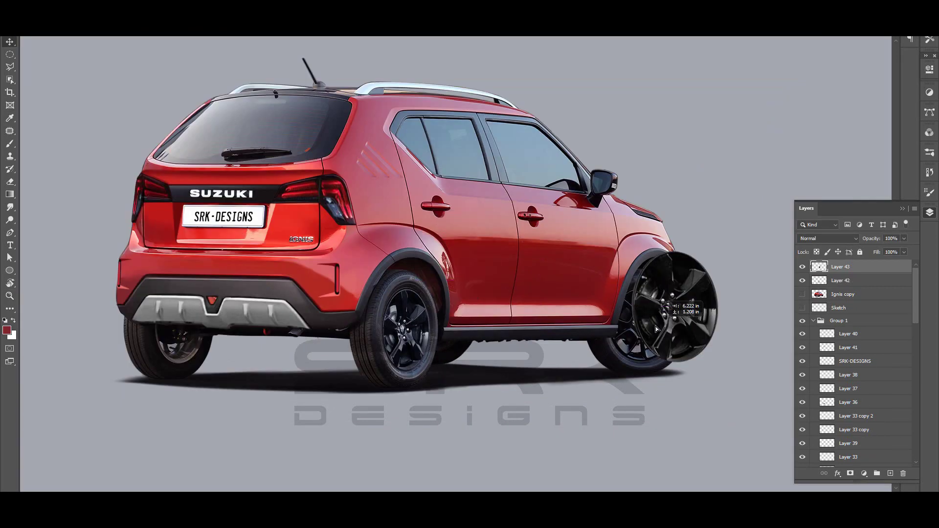
{"action": "left_click_drag", "start_coordinate": [594, 177], "coordinate": [572, 232]}
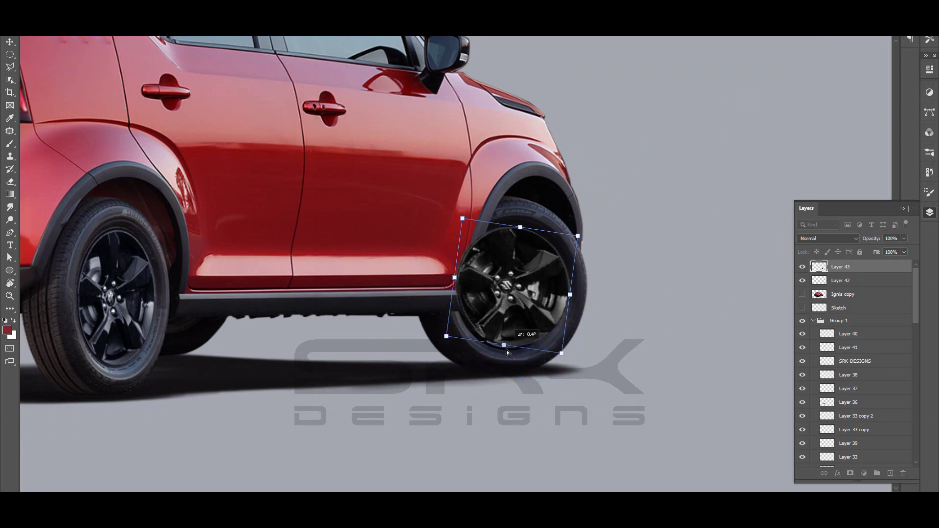
{"action": "left_click_drag", "start_coordinate": [567, 294], "coordinate": [566, 296]}
{"action": "left_click_drag", "start_coordinate": [448, 274], "coordinate": [455, 285]}
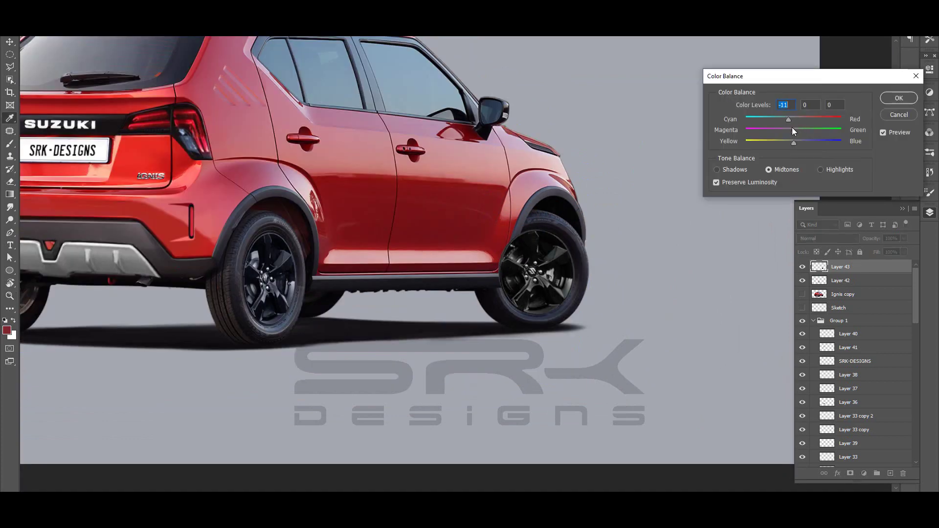
{"action": "left_click", "coordinate": [900, 98]}
{"action": "key", "text": "ctrl+b"}
{"action": "key", "text": "Return"}
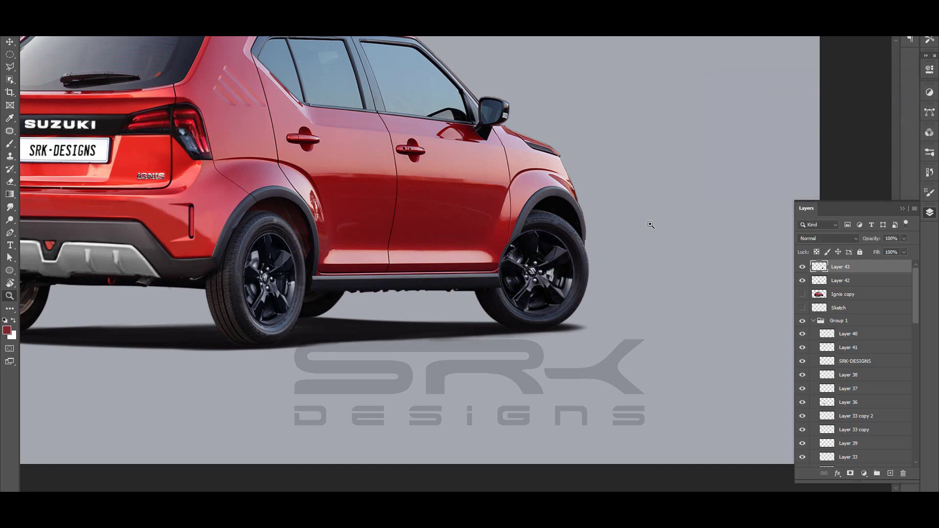
{"action": "left_click", "coordinate": [651, 225]}
- Add a warming Photo Filter adjustment over the street background and raise its density
{"action": "key", "text": "p"}
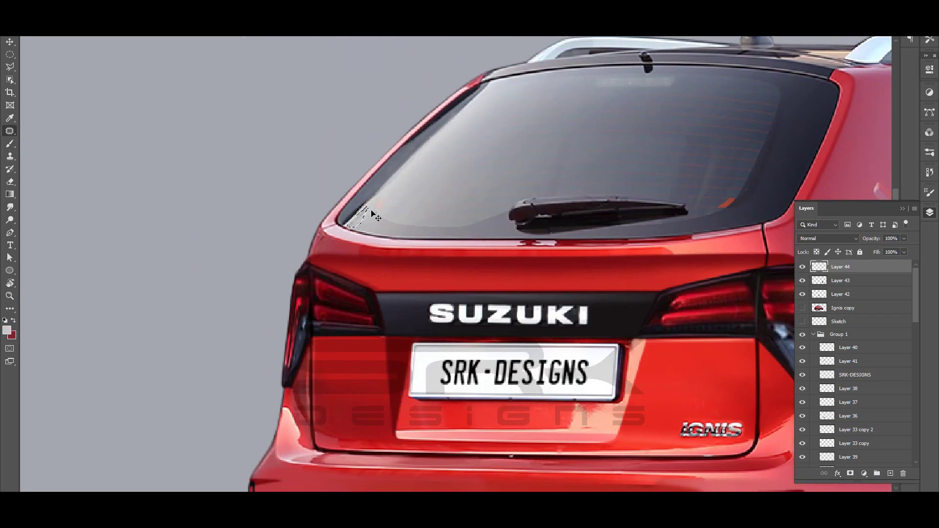
{"action": "key", "text": "ctrl+d"}
{"action": "key", "text": "b"}
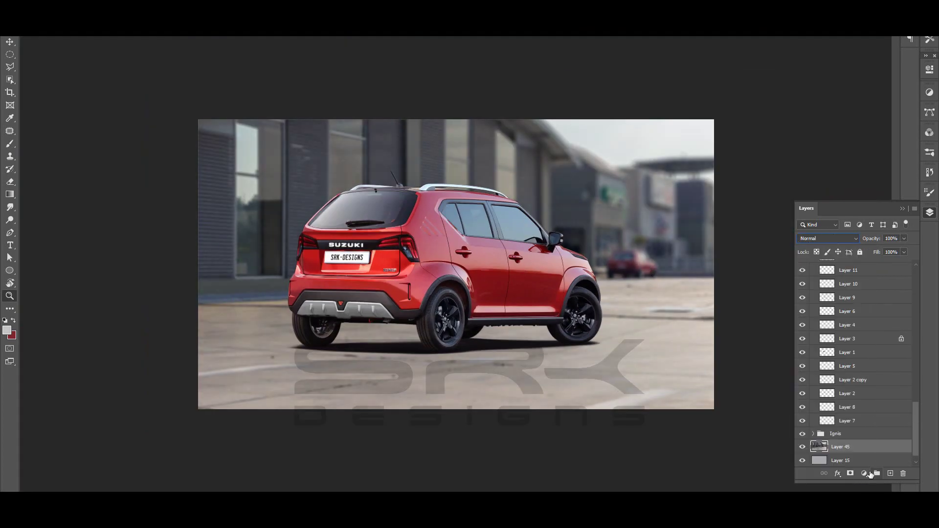
{"action": "left_click", "coordinate": [864, 474]}
{"action": "left_click", "coordinate": [876, 395]}
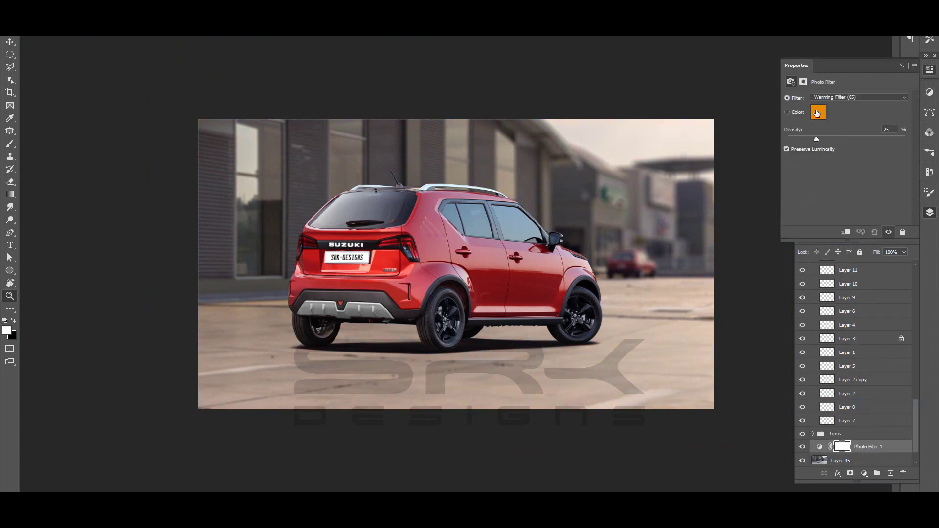
{"action": "left_click", "coordinate": [864, 98]}
{"action": "left_click", "coordinate": [861, 97]}
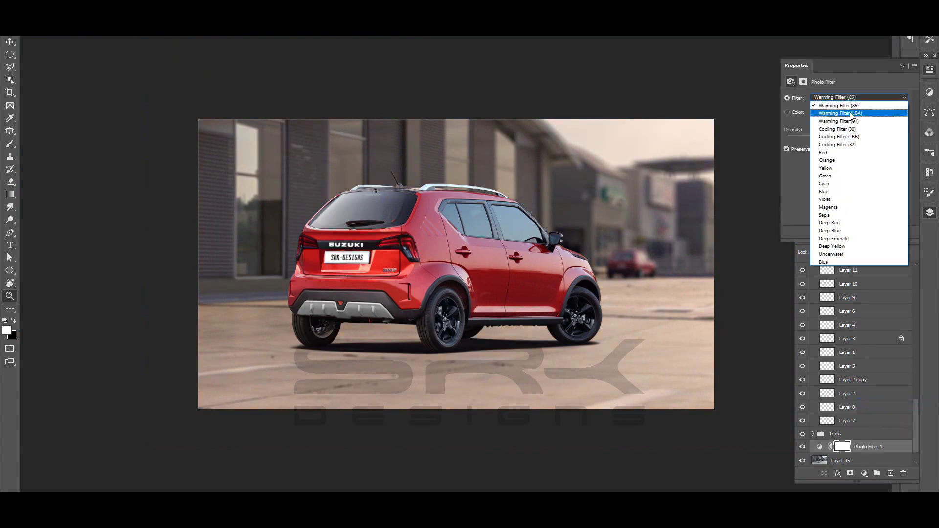
{"action": "key", "text": "Escape"}
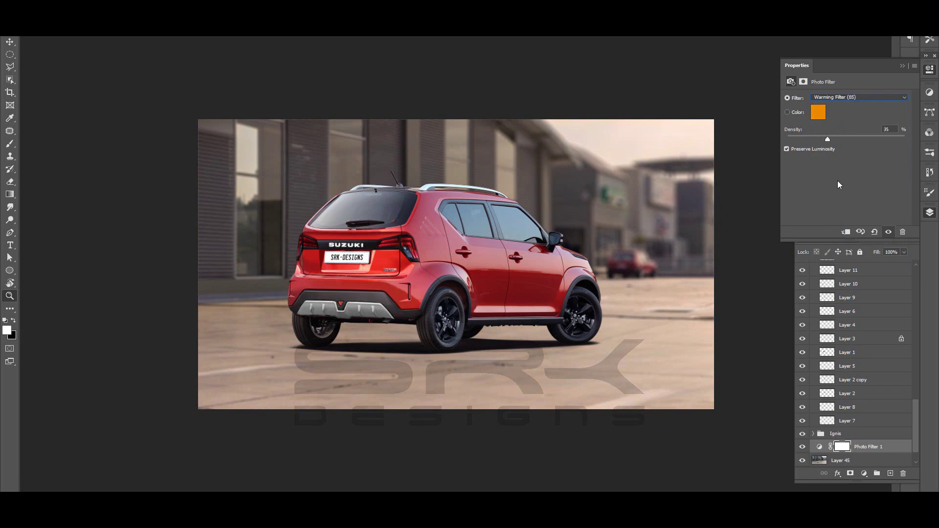
{"action": "left_click", "coordinate": [832, 97]}
{"action": "left_click", "coordinate": [862, 101]}
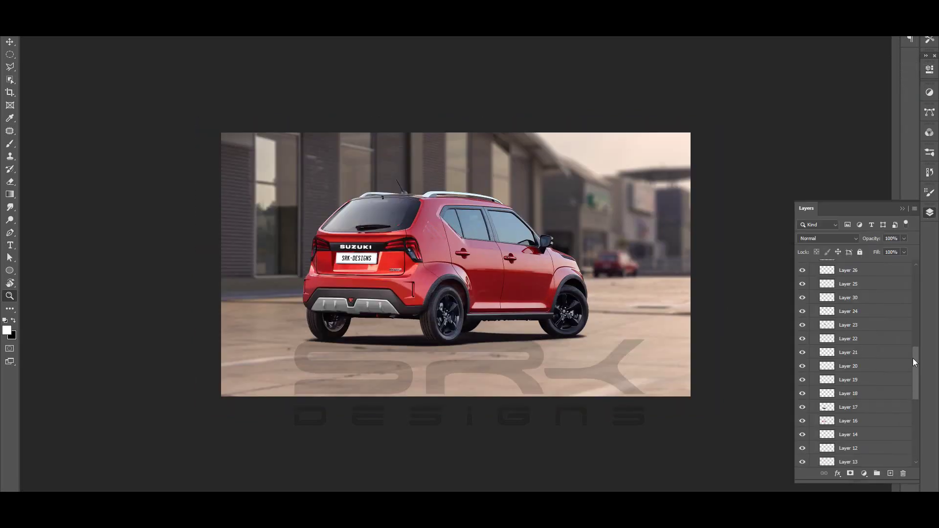
- Duplicate the car's layer groups and merge the copies into one layer
{"action": "left_click", "coordinate": [814, 334]}
{"action": "key", "text": "ctrl+j"}
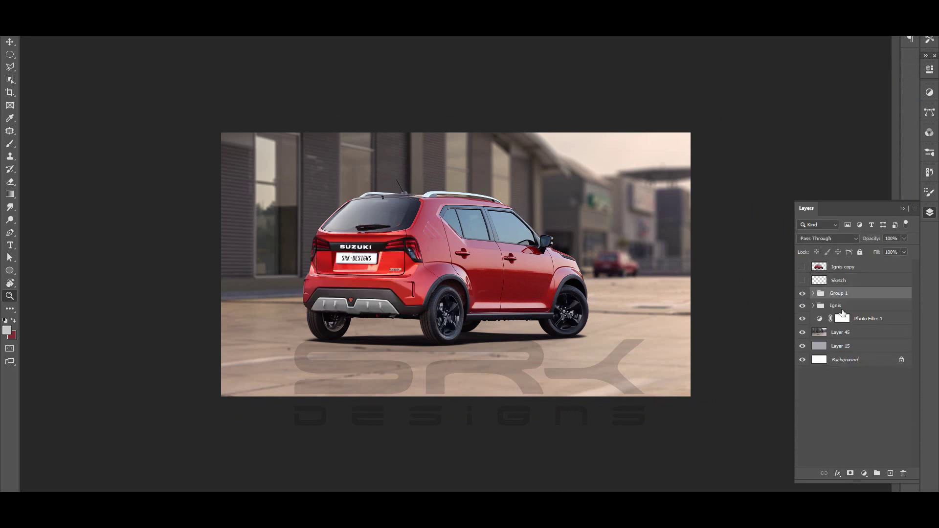
{"action": "key", "text": "ctrl+e"}
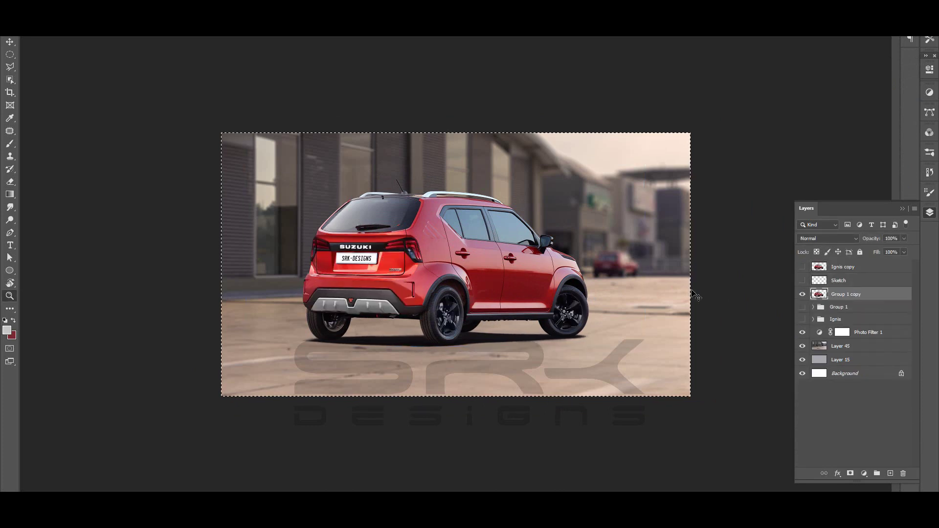
- Add a Hue/Saturation adjustment to the merged car and shift the Reds hue toward orange
{"action": "left_click", "coordinate": [821, 294], "text": "ctrl"}
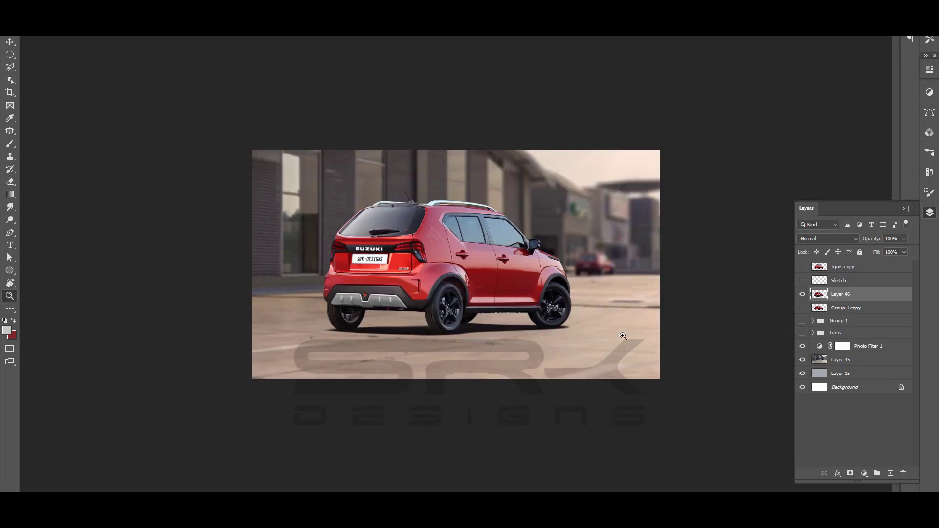
{"action": "left_click", "coordinate": [864, 474]}
{"action": "left_click", "coordinate": [850, 377]}
{"action": "left_click", "coordinate": [855, 111]}
{"action": "left_click", "coordinate": [815, 120]}
{"action": "left_click_drag", "start_coordinate": [847, 133], "coordinate": [859, 136]}
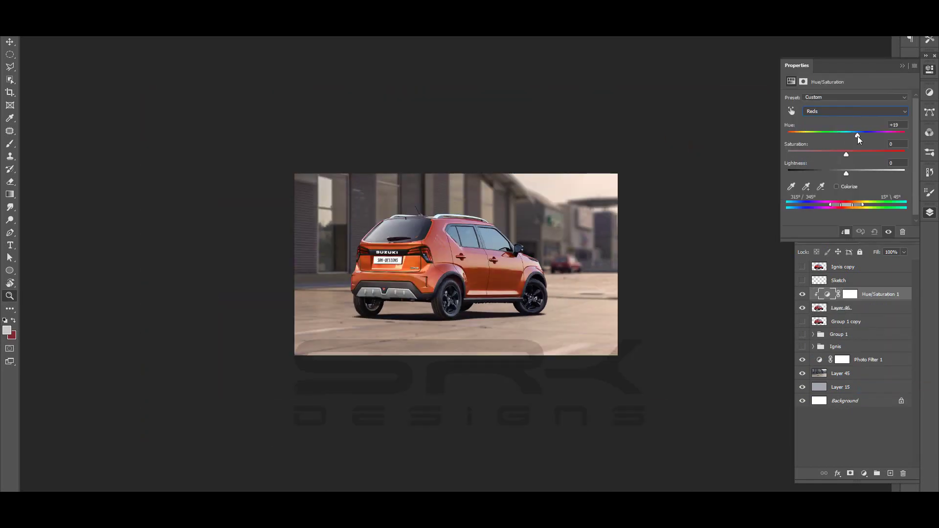
- Tweak the hue of the Magentas, Cyans and Blues ranges
{"action": "left_click", "coordinate": [856, 111]}
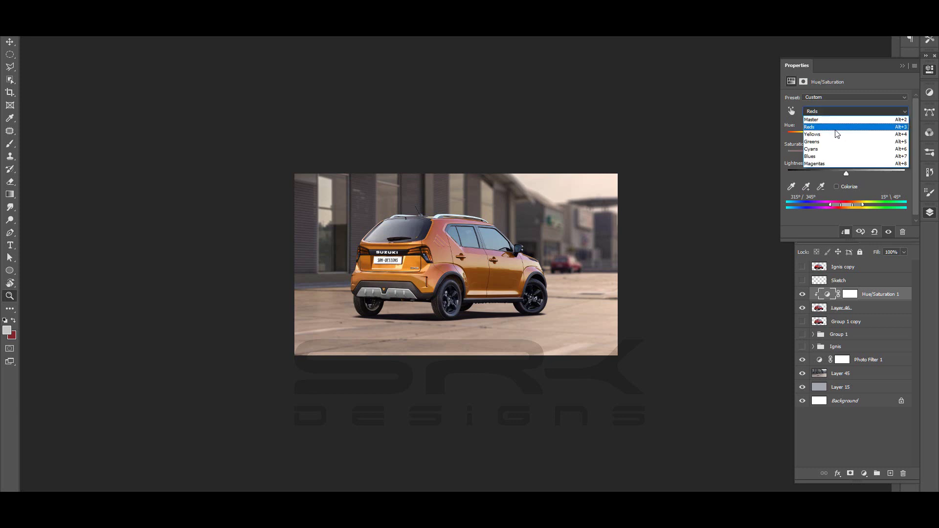
{"action": "left_click", "coordinate": [832, 164]}
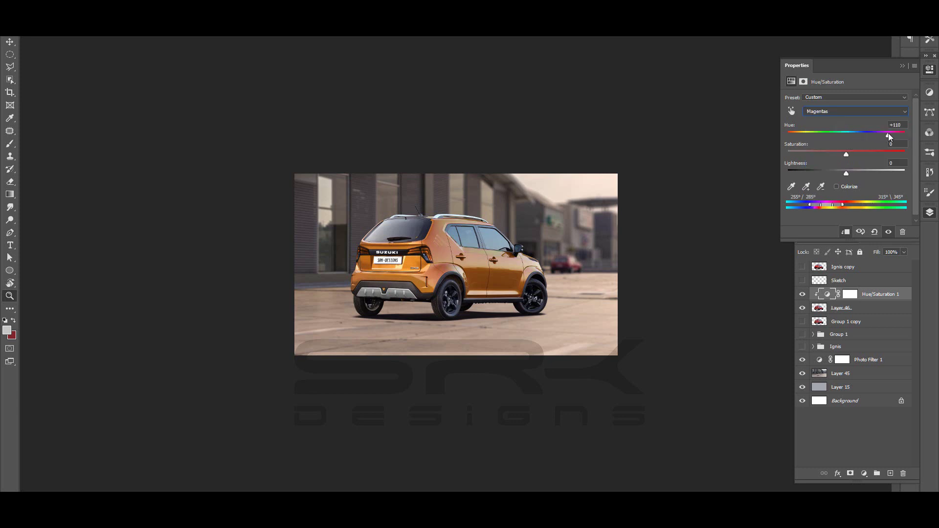
{"action": "left_click", "coordinate": [847, 111]}
{"action": "left_click", "coordinate": [837, 154]}
{"action": "mouse_move", "coordinate": [847, 132]}
{"action": "left_mouse_down"}
{"action": "mouse_move", "coordinate": [874, 132]}
{"action": "mouse_move", "coordinate": [834, 125]}
{"action": "left_mouse_up"}
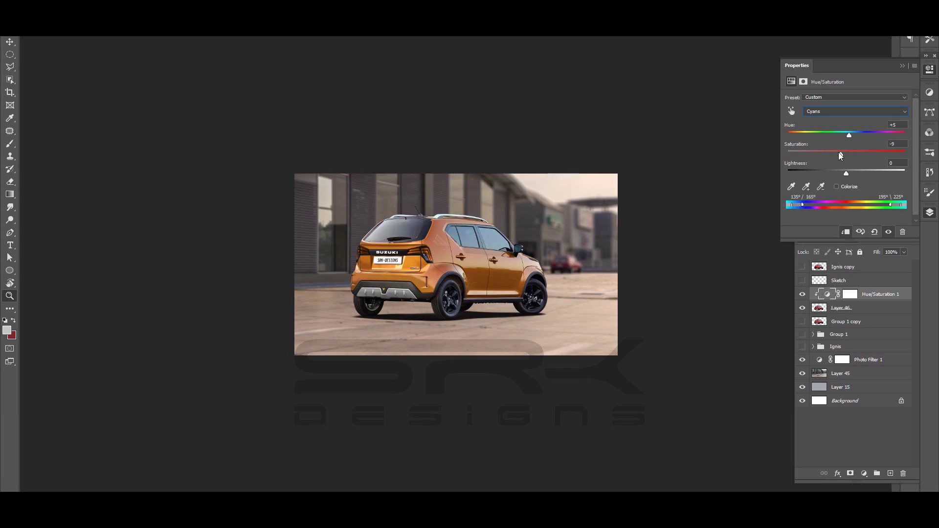
{"action": "left_click", "coordinate": [855, 111]}
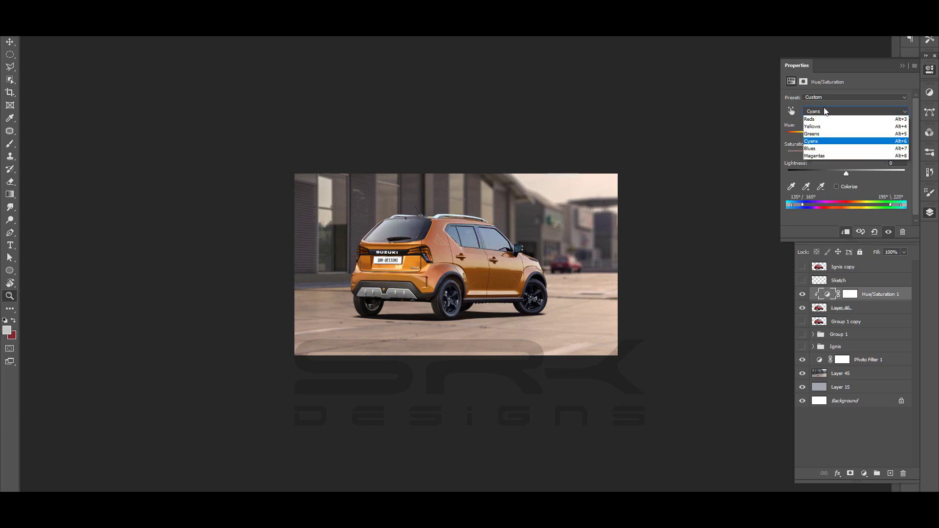
{"action": "left_click", "coordinate": [832, 120]}
{"action": "left_click_drag", "start_coordinate": [846, 135], "coordinate": [841, 137]}
- Target the Hue/Saturation mask with default black and white, zoomed in on the rear bumper
{"action": "left_click", "coordinate": [850, 295]}
{"action": "key", "text": "d"}
{"action": "key", "text": "e"}
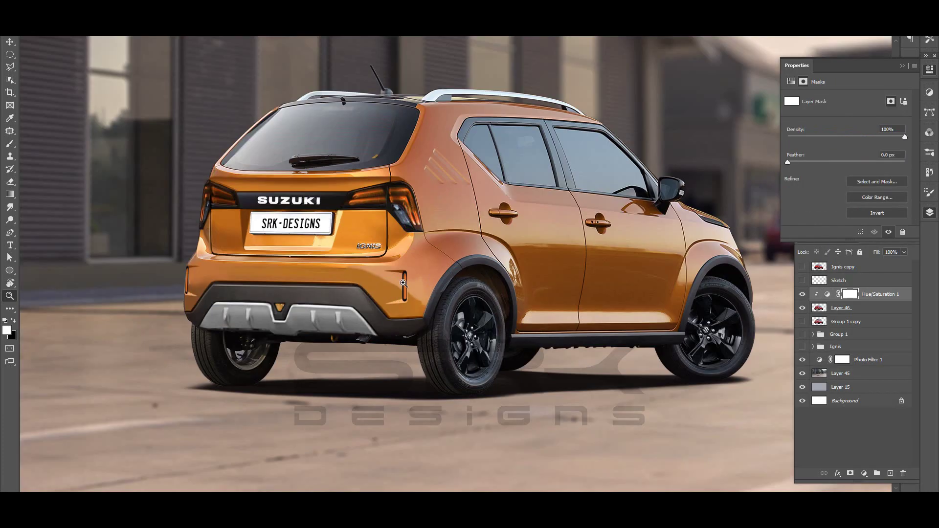
{"action": "scroll", "coordinate": [424, 274], "scroll_direction": "up", "scroll_amount": 5}
{"action": "left_click", "coordinate": [82, 259]}
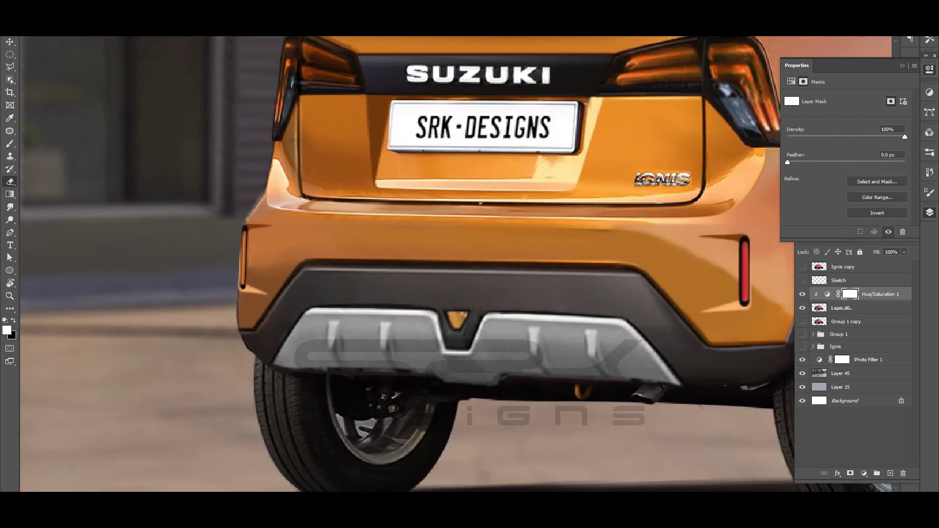
{"action": "left_click_drag", "start_coordinate": [248, 220], "coordinate": [337, 185]}
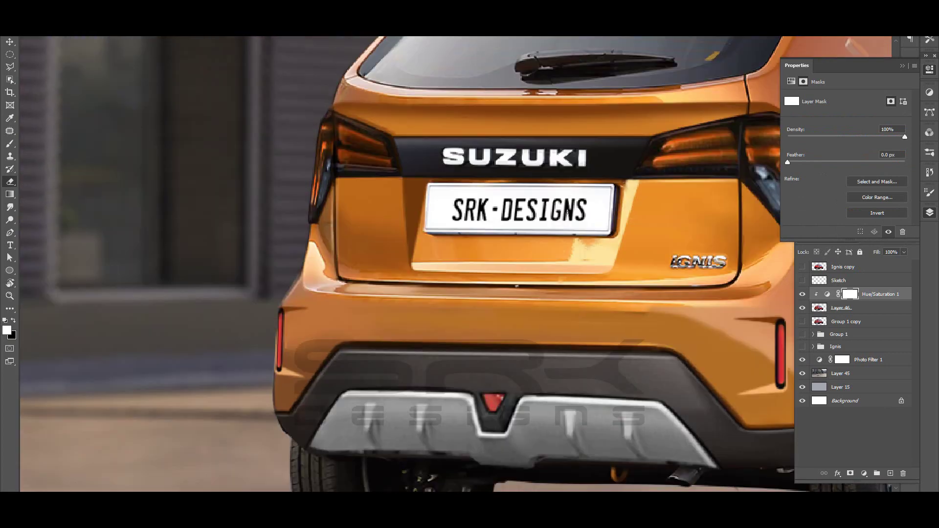
- Outline the tail light with Polygonal Lasso to restore its red, then view the whole car
{"action": "key", "text": "l"}
{"action": "left_click", "coordinate": [437, 208]}
{"action": "left_click", "coordinate": [437, 208]}
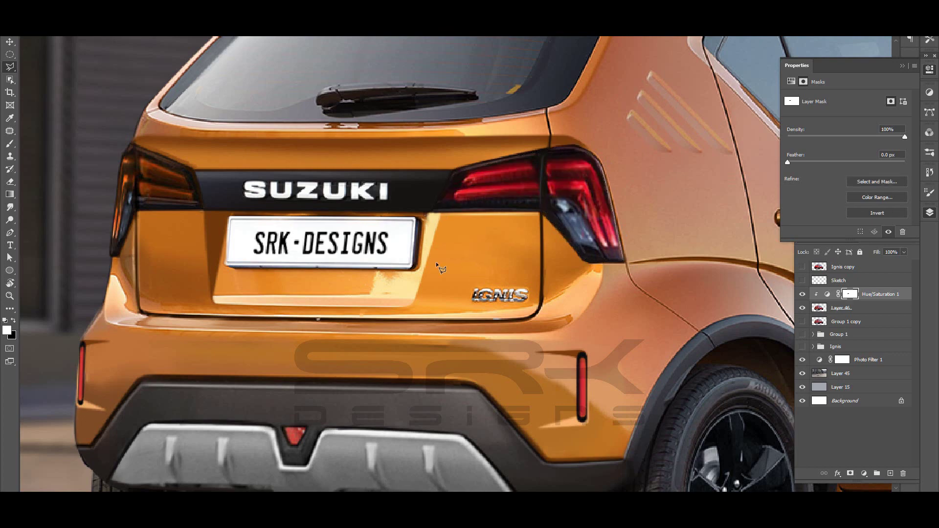
{"action": "scroll", "coordinate": [297, 227], "scroll_direction": "left", "scroll_amount": 5}
{"action": "key", "text": "z"}
{"action": "key", "text": "ctrl+minus"}
{"action": "key", "text": "ctrl+minus"}
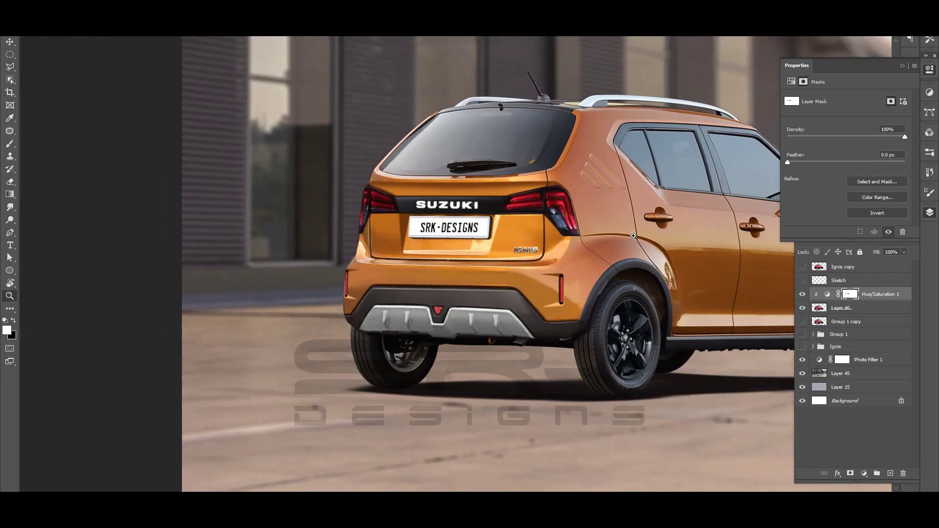
{"action": "key", "text": "ctrl+minus"}
{"action": "left_click_drag", "start_coordinate": [387, 235], "coordinate": [362, 235]}
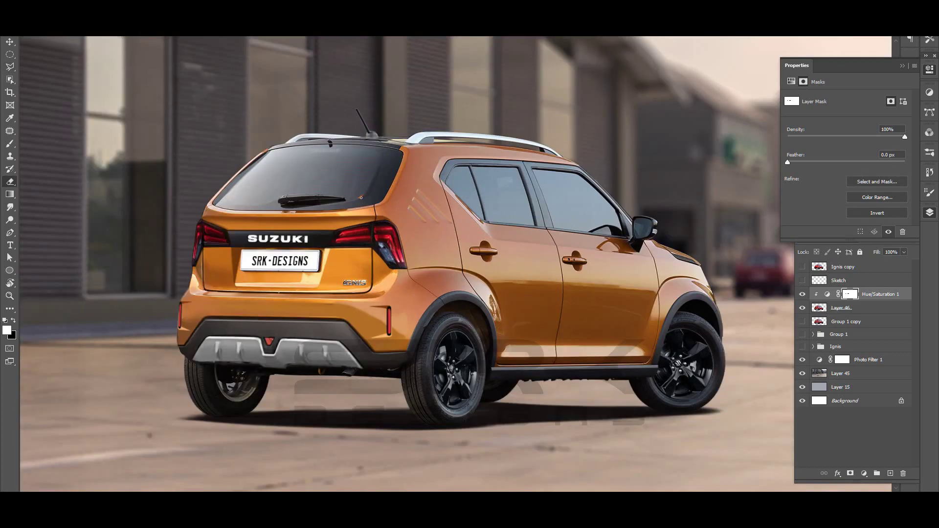